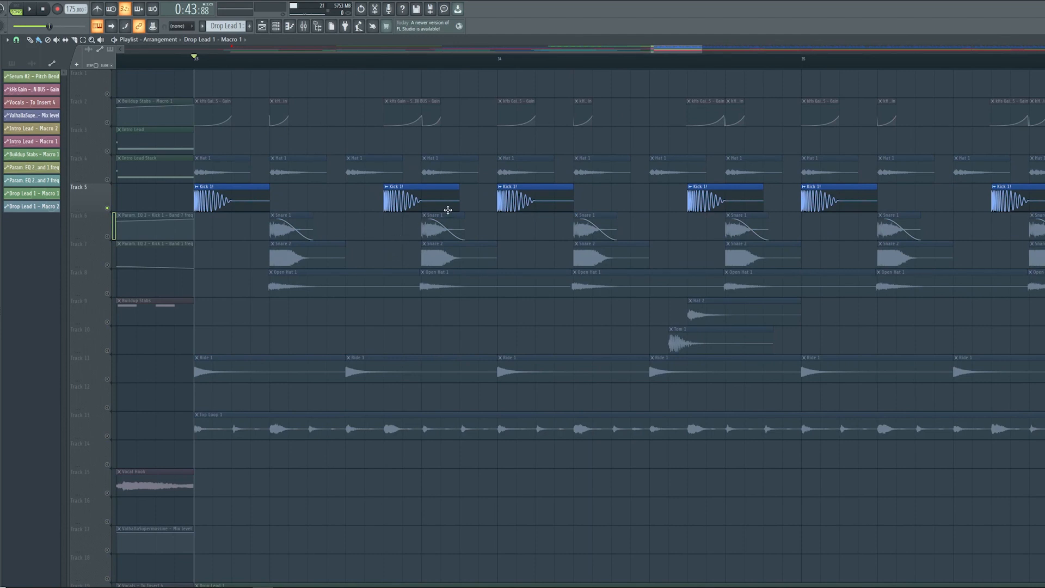
- Play back the soloed kick track from the start of the drop
{"action": "left_click_drag", "start_coordinate": [483, 185], "coordinate": [240, 217]}
{"action": "left_click", "coordinate": [366, 225], "text": "ctrl"}
{"action": "key", "text": "space"}
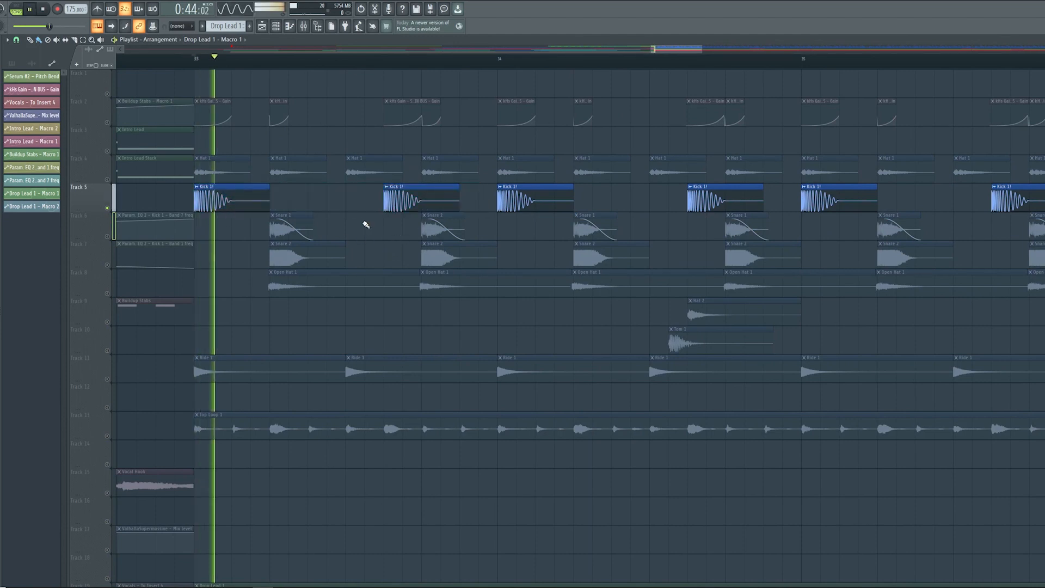
{"action": "key", "text": "space"}
- Audition the Snare 1 and Snare 2 tracks in solo, separately and layered together
{"action": "right_click", "coordinate": [107, 236]}
{"action": "scroll", "coordinate": [155, 251], "scroll_direction": "right", "scroll_amount": 1}
{"action": "scroll", "coordinate": [179, 269], "scroll_direction": "left", "scroll_amount": 1}
{"action": "key", "text": "space"}
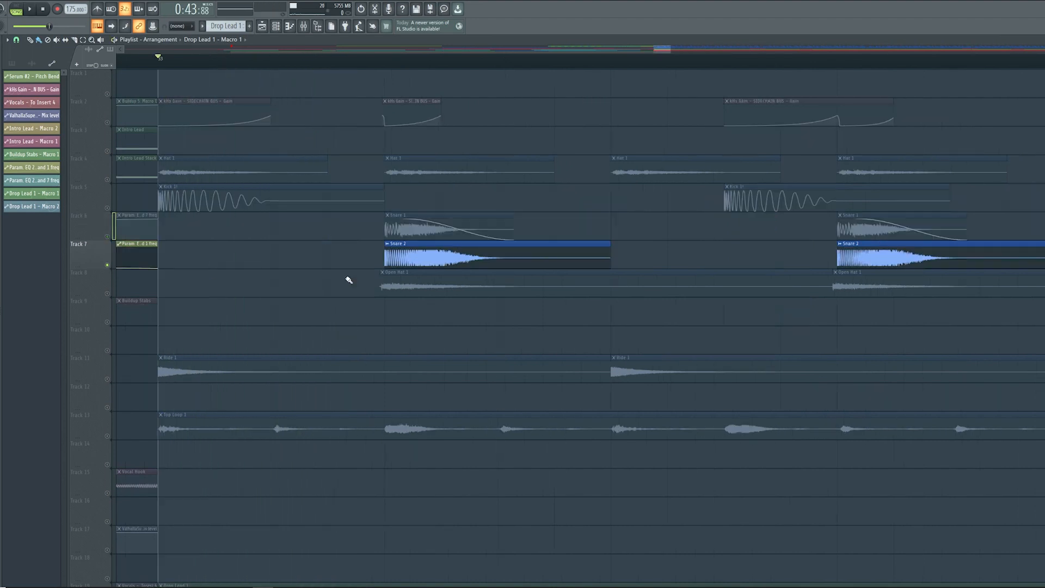
{"action": "key", "text": "space"}
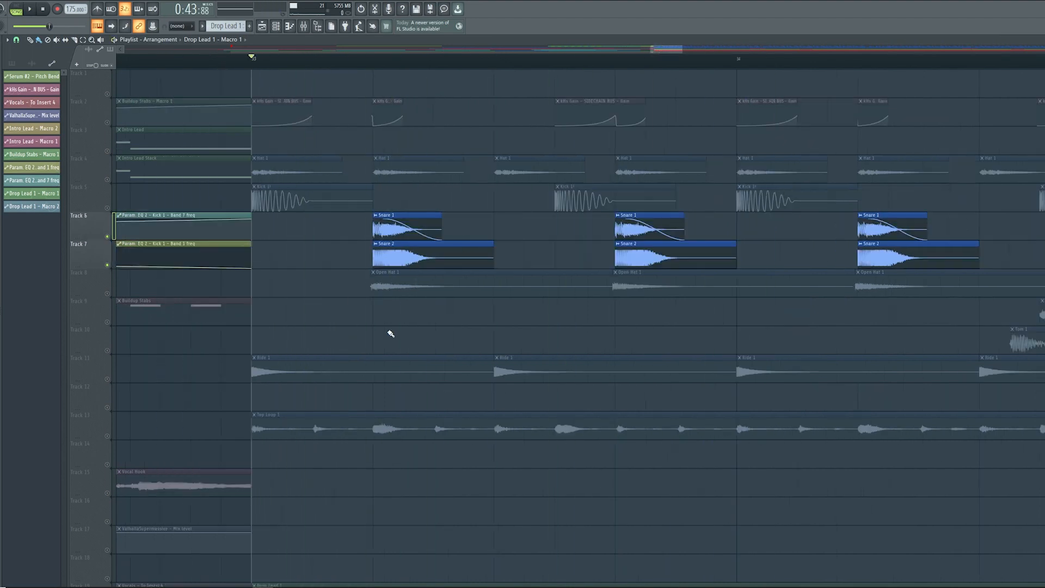
{"action": "key", "text": "space"}
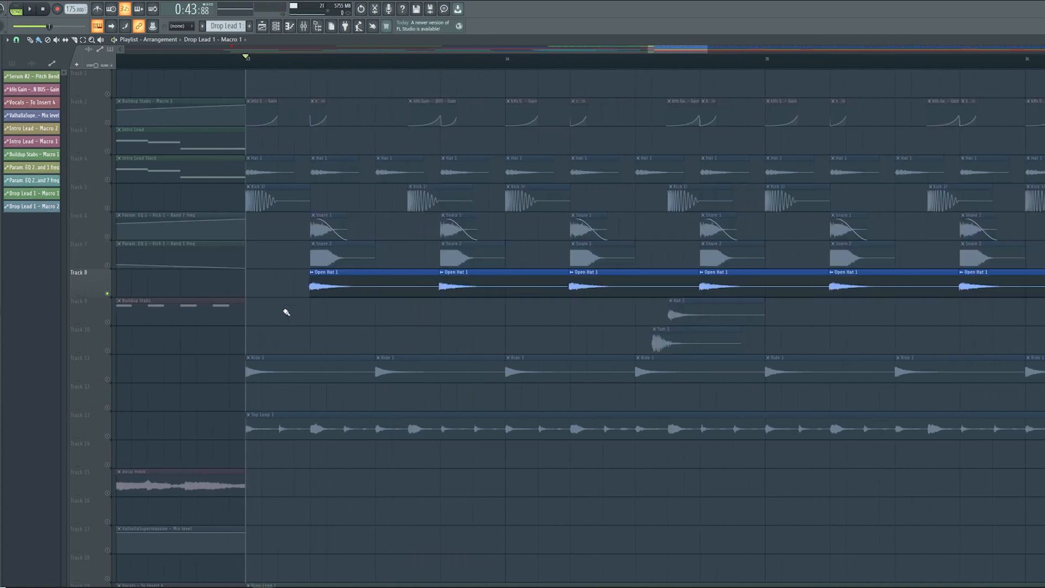
- Audition the Hat 1, Ride 1 and Top Loop 1 tracks one at a time in solo
{"action": "right_click", "coordinate": [108, 180]}
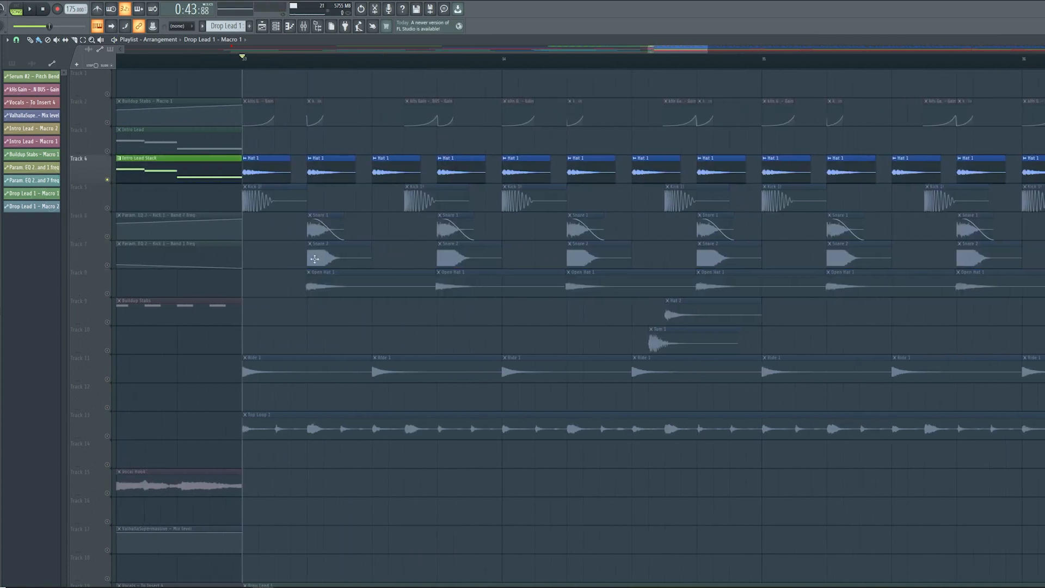
{"action": "key", "text": "space"}
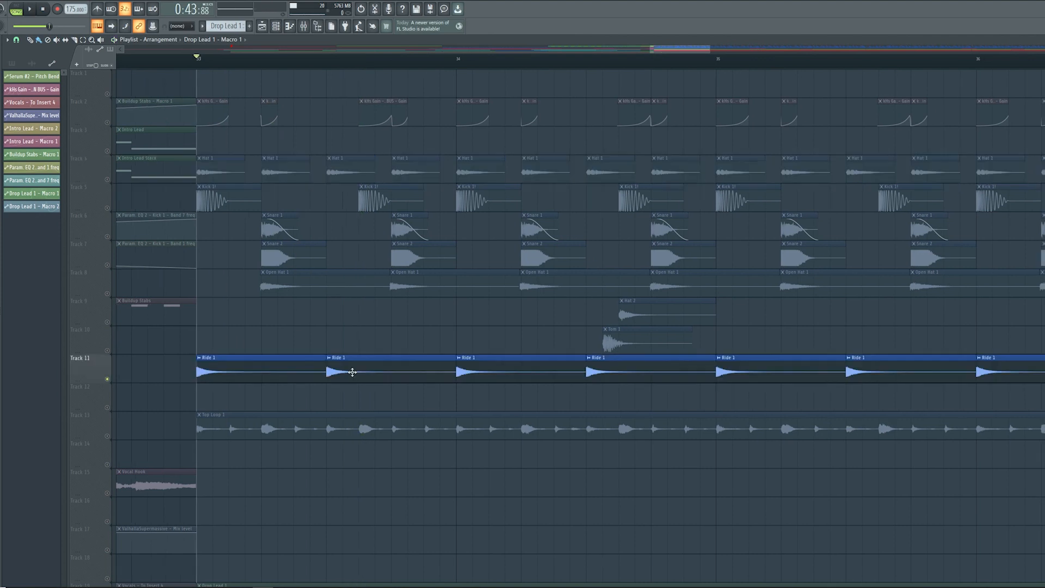
{"action": "key", "text": "space"}
{"action": "key", "text": "space"}
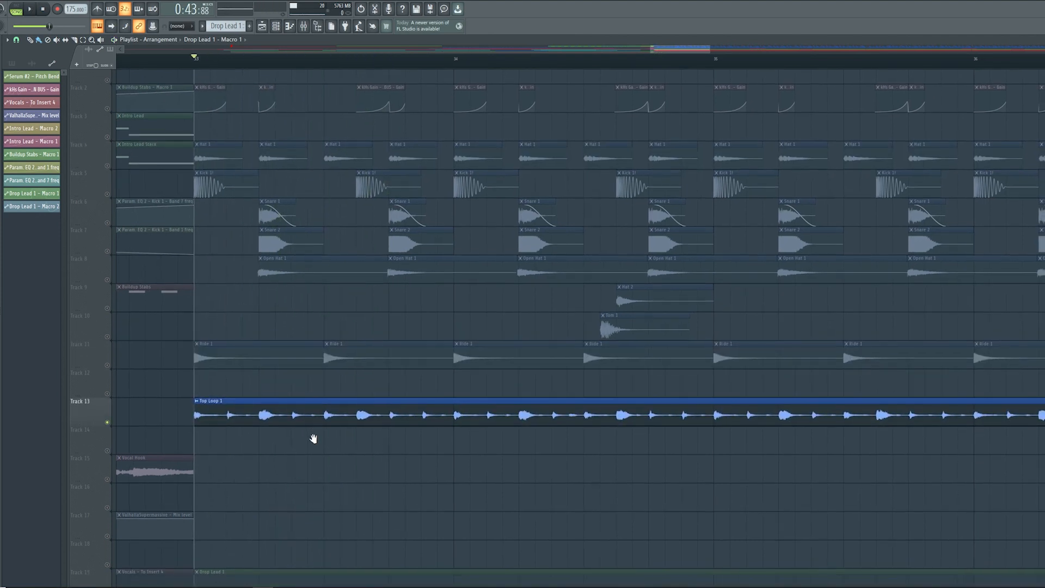
{"action": "key", "text": "space"}
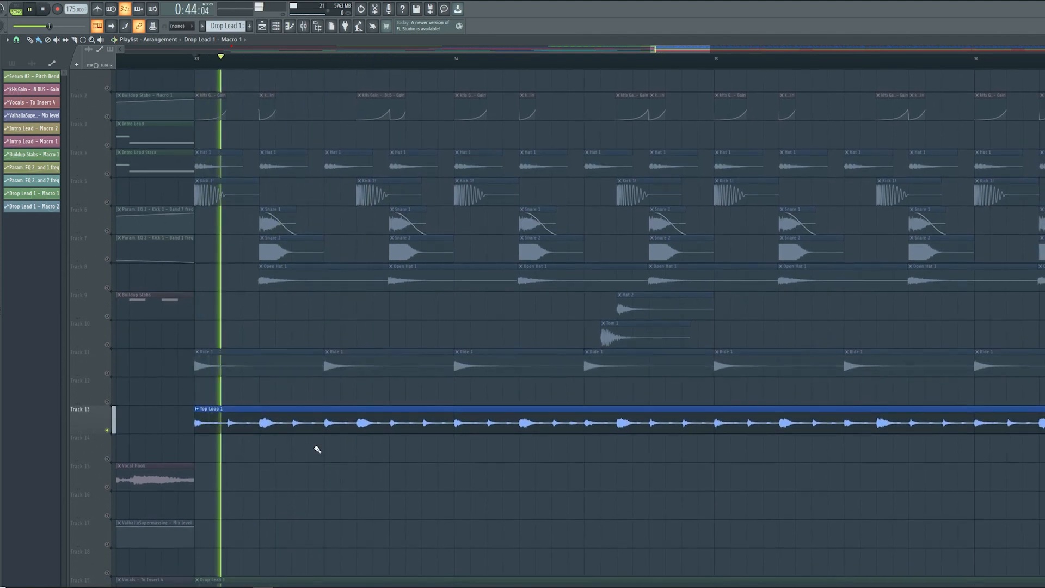
{"action": "key", "text": "space"}
- Solo the Open Hat 1 track, add the Hat 1, Ride 1 and Top Loop 1 tracks, and play them together
{"action": "right_click", "coordinate": [107, 287]}
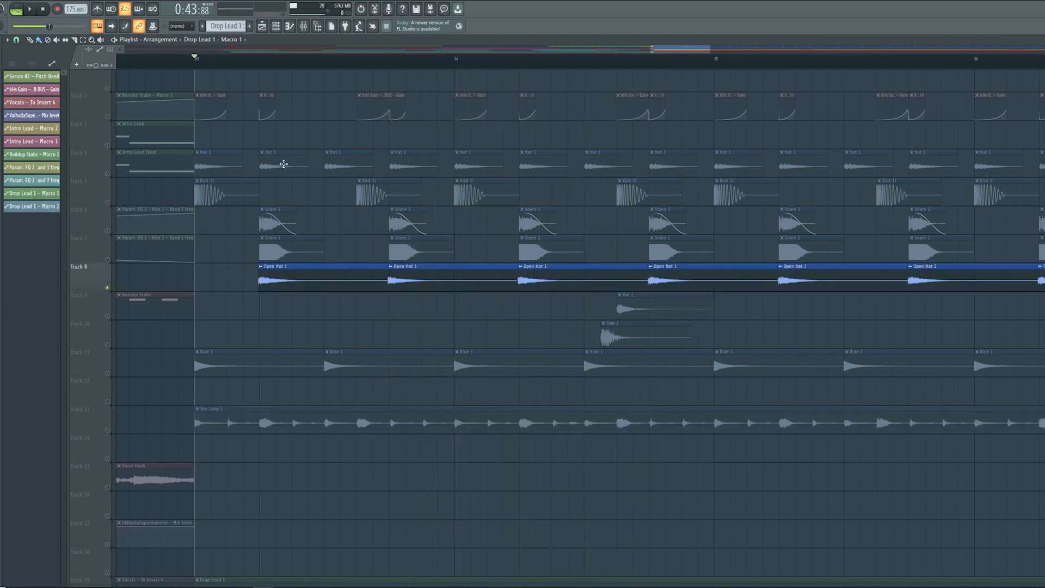
{"action": "key", "text": "space"}
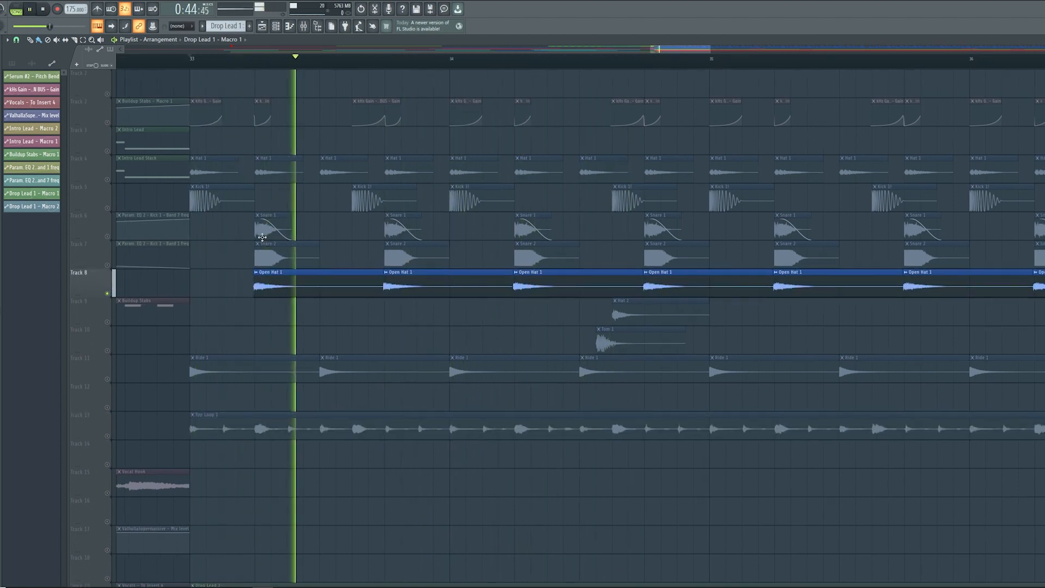
{"action": "left_click", "coordinate": [107, 180]}
{"action": "key", "text": "space"}
{"action": "left_click", "coordinate": [107, 379]}
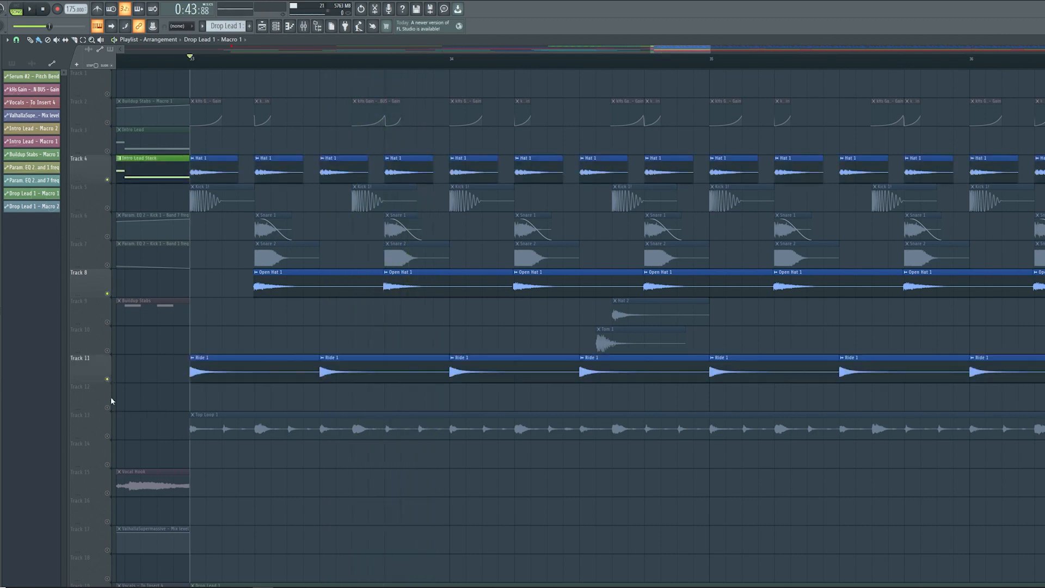
{"action": "left_click", "coordinate": [107, 436]}
{"action": "key", "text": "space"}
{"action": "scroll", "coordinate": [348, 426], "scroll_direction": "down", "scroll_amount": 3}
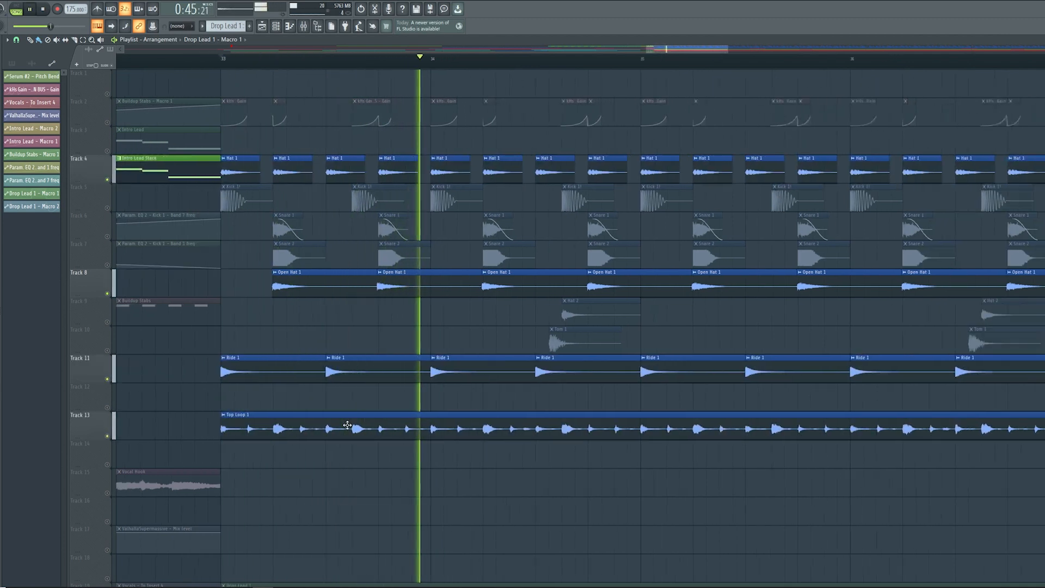
{"action": "key", "text": "space"}
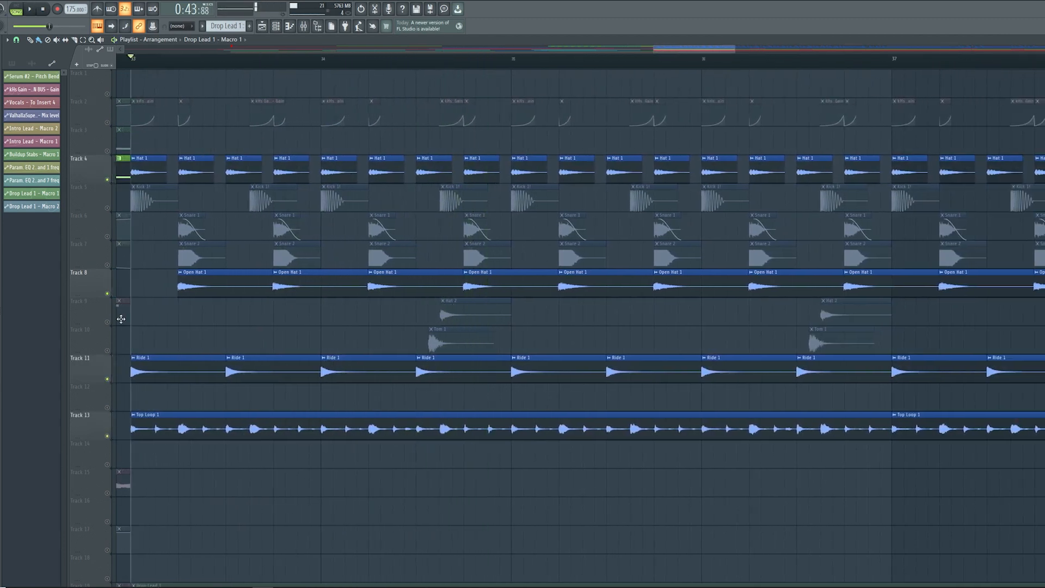
- Solo the Tom 1 track and play back its fill
{"action": "right_click", "coordinate": [107, 351]}
{"action": "left_click", "coordinate": [418, 62]}
{"action": "scroll", "coordinate": [481, 268], "scroll_direction": "up", "scroll_amount": 2}
{"action": "scroll", "coordinate": [468, 297], "scroll_direction": "down", "scroll_amount": 2}
{"action": "key", "text": "space"}
{"action": "key", "text": "space"}
- Enable the Hat 2 track alongside the soloed tom and play both together
{"action": "scroll", "coordinate": [294, 321], "scroll_direction": "up", "scroll_amount": 3}
{"action": "left_click_drag", "start_coordinate": [481, 339], "coordinate": [579, 352]}
{"action": "left_click", "coordinate": [473, 341], "text": "ctrl"}
{"action": "left_click", "coordinate": [107, 322]}
{"action": "scroll", "coordinate": [478, 317], "scroll_direction": "down", "scroll_amount": 1}
{"action": "key", "text": "space"}
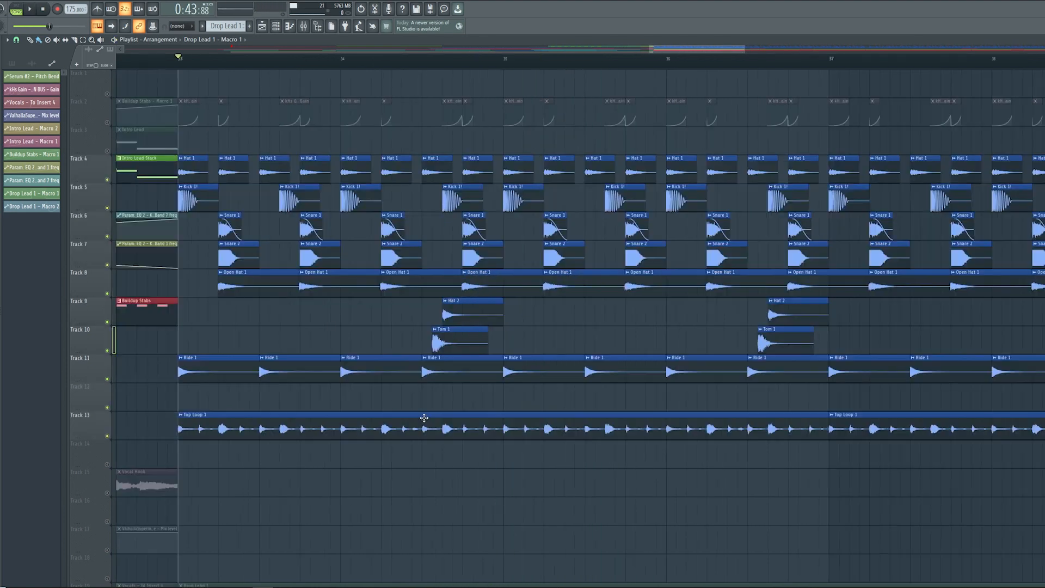
- Play the full drum section of the drop with Tracks 4 to 13 enabled
{"action": "scroll", "coordinate": [446, 412], "scroll_direction": "down", "scroll_amount": 1}
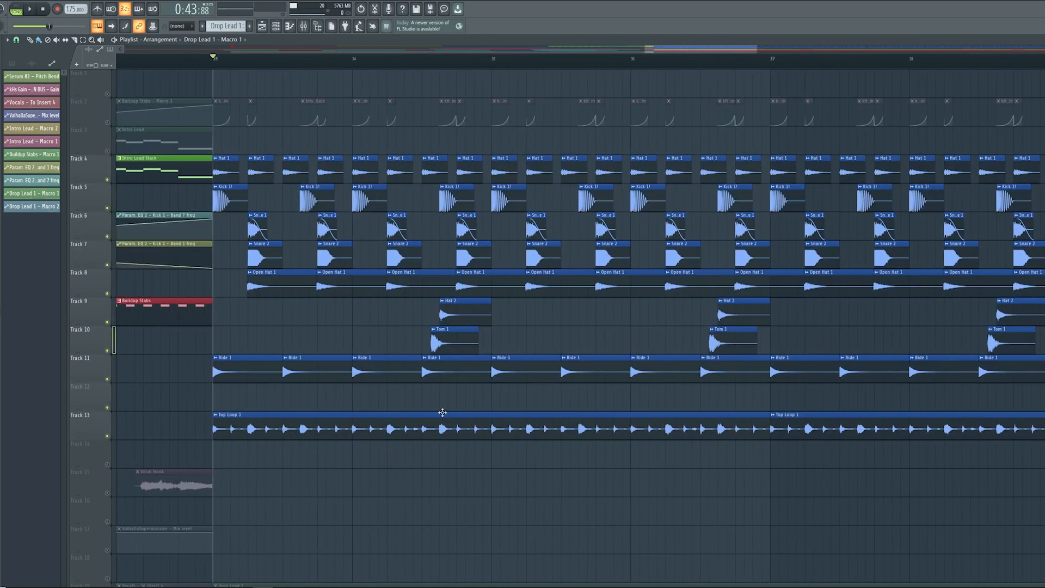
{"action": "key", "text": "space"}
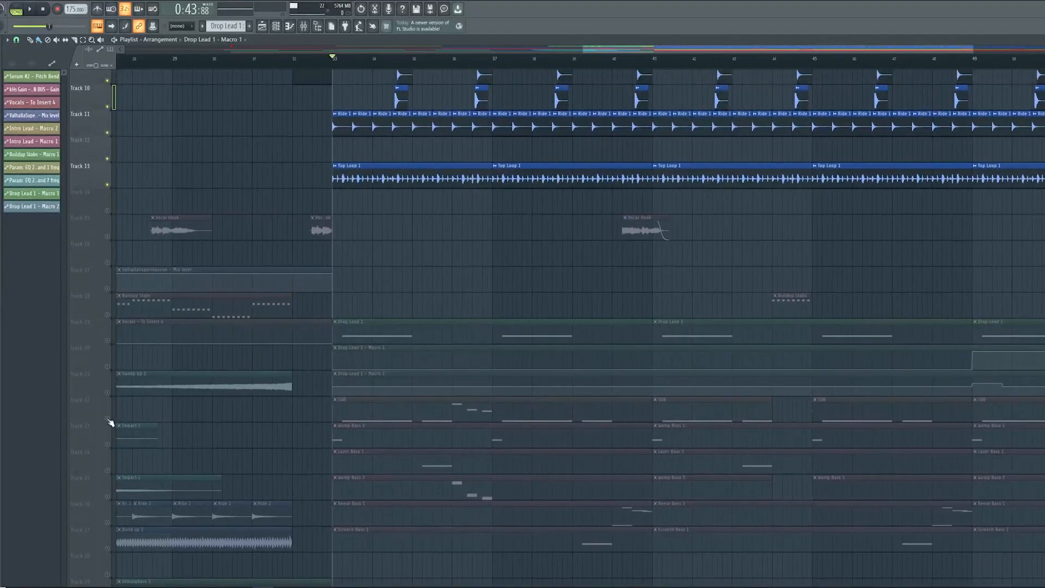
- Audition the SUB track in solo and inspect the notes of its pattern in the piano roll
{"action": "key", "text": "space"}
{"action": "double_click", "coordinate": [368, 373]}
{"action": "key", "text": "space"}
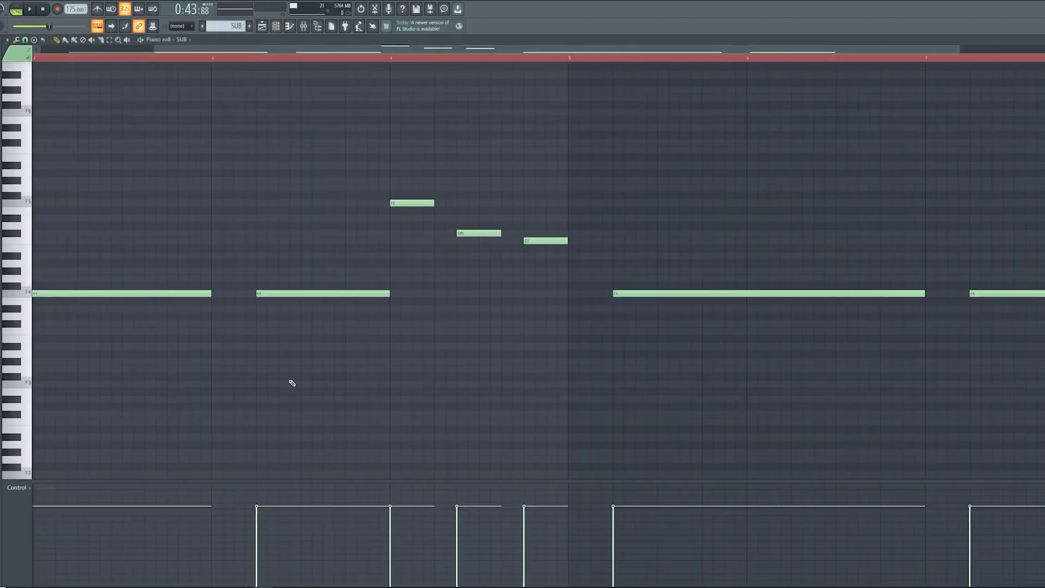
{"action": "scroll", "coordinate": [338, 280], "scroll_direction": "down", "scroll_amount": 2}
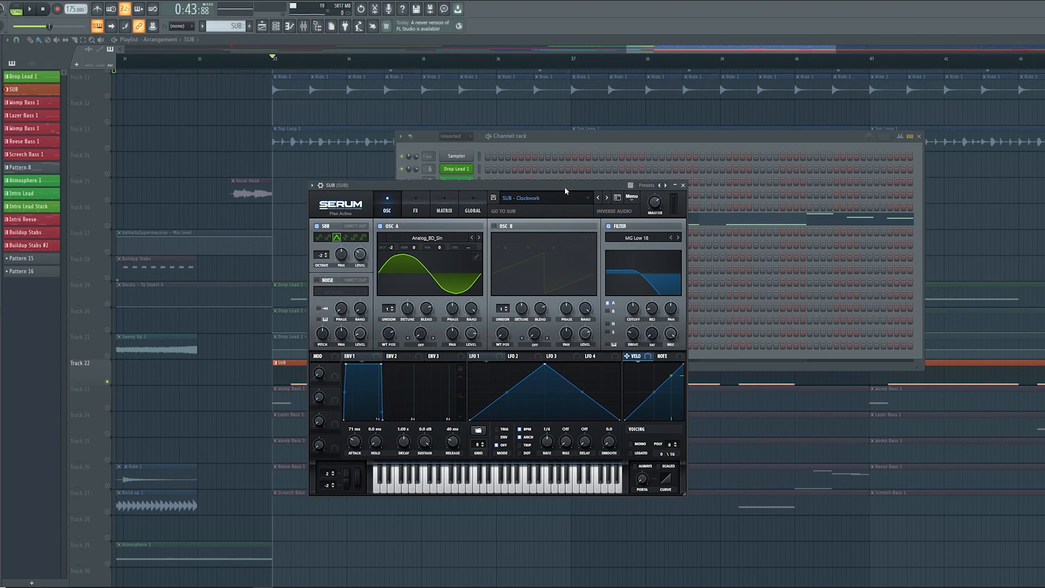
- Return from the SUB synth to the playlist and open the Womp Bass 1 pattern
{"action": "left_click", "coordinate": [297, 284]}
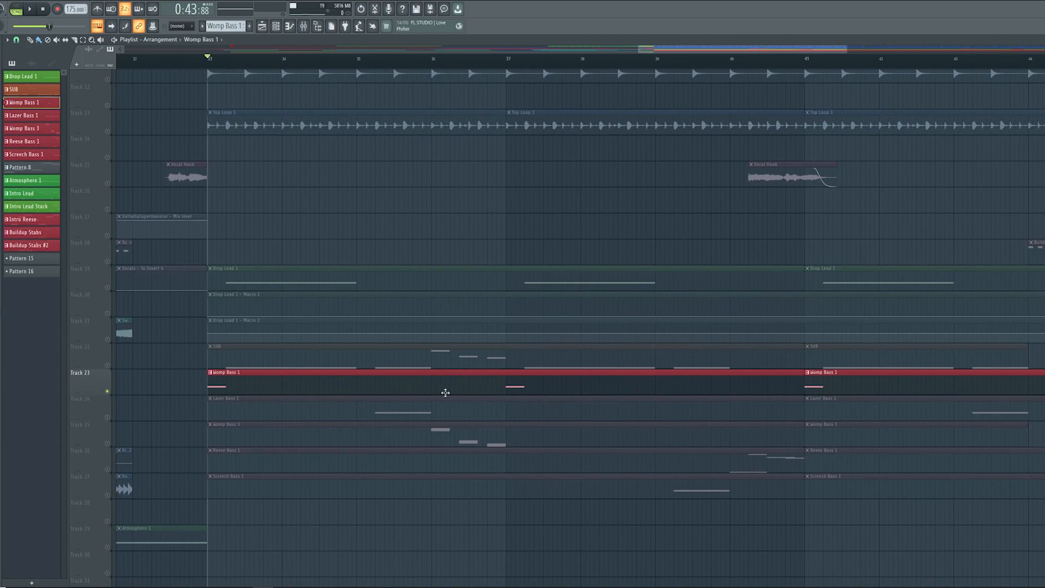
{"action": "double_click", "coordinate": [296, 390]}
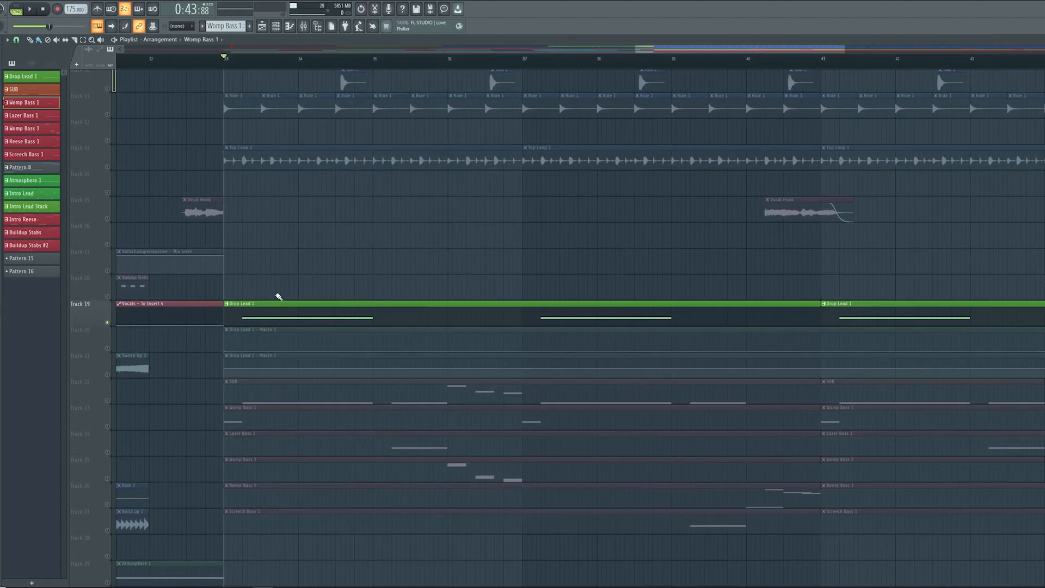
- Play back the soloed Drop Lead 1 track from the start of the drop
{"action": "left_click_drag", "start_coordinate": [274, 308], "coordinate": [328, 321]}
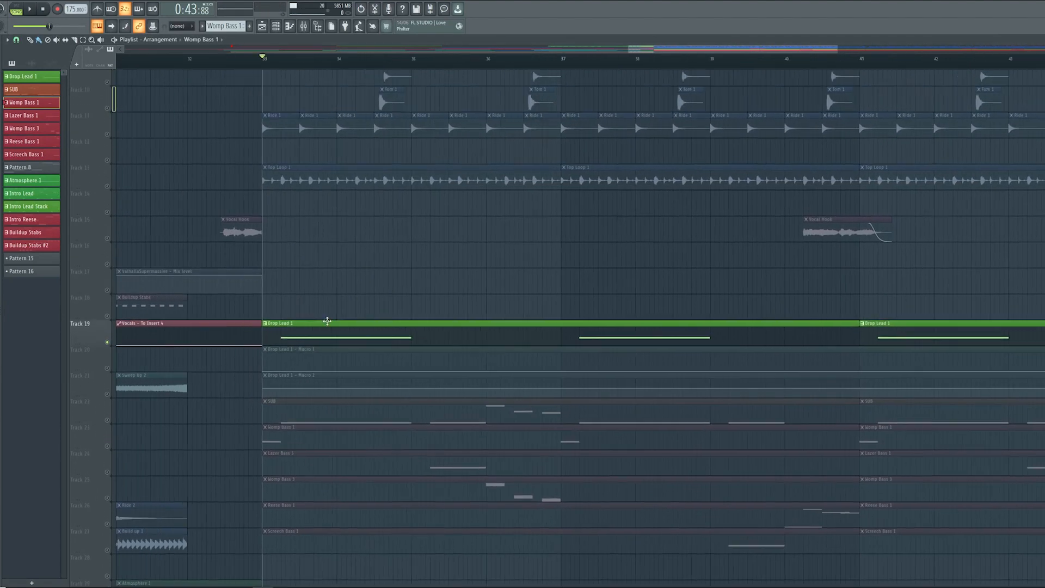
{"action": "scroll", "coordinate": [419, 249], "scroll_direction": "up", "scroll_amount": 3}
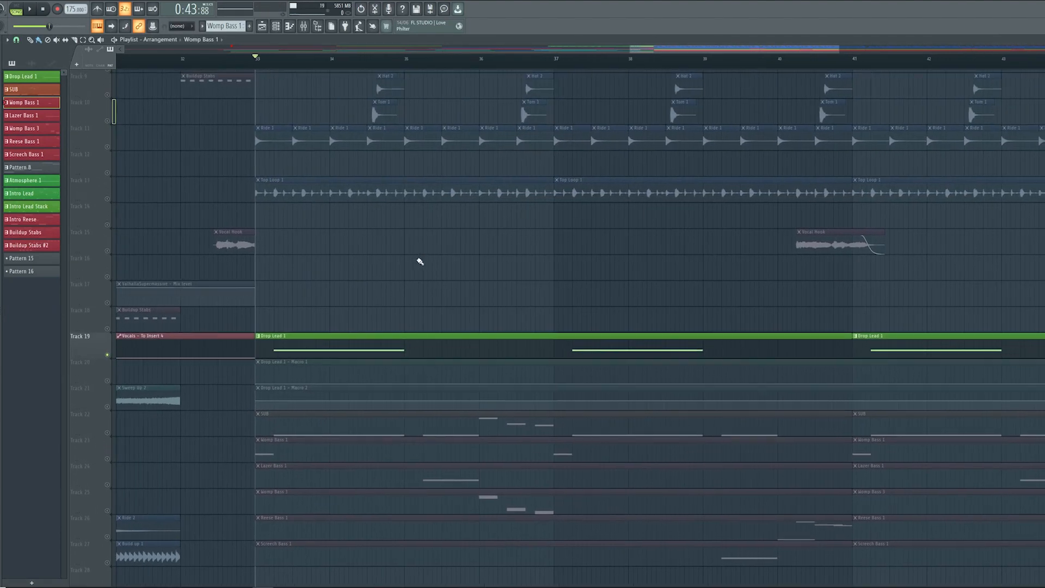
{"action": "key", "text": "space"}
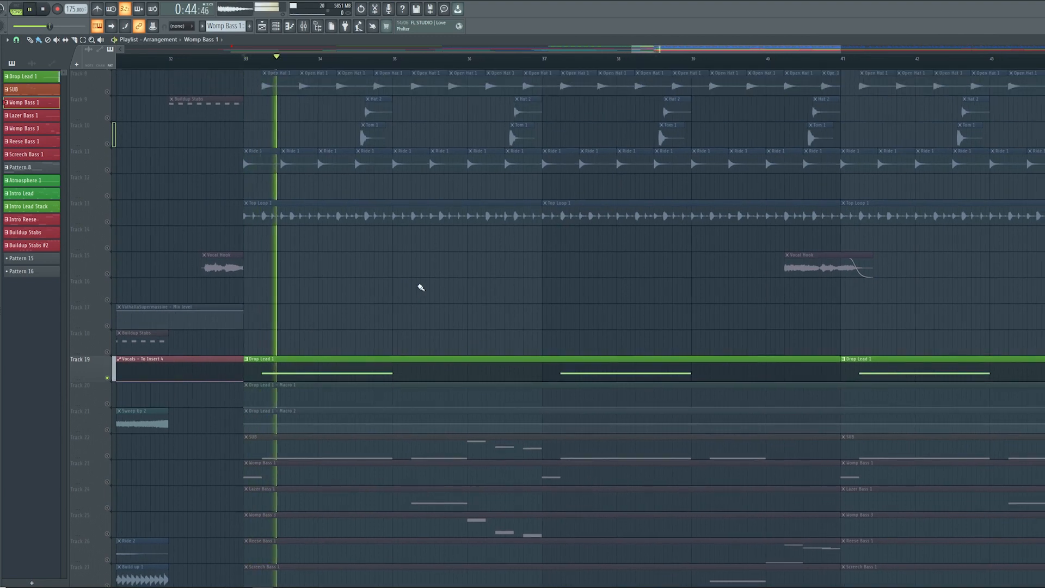
{"action": "mouse_move", "coordinate": [421, 288]}
{"action": "left_mouse_down"}
{"action": "mouse_move", "coordinate": [432, 267]}
{"action": "mouse_move", "coordinate": [416, 283]}
{"action": "left_mouse_up"}
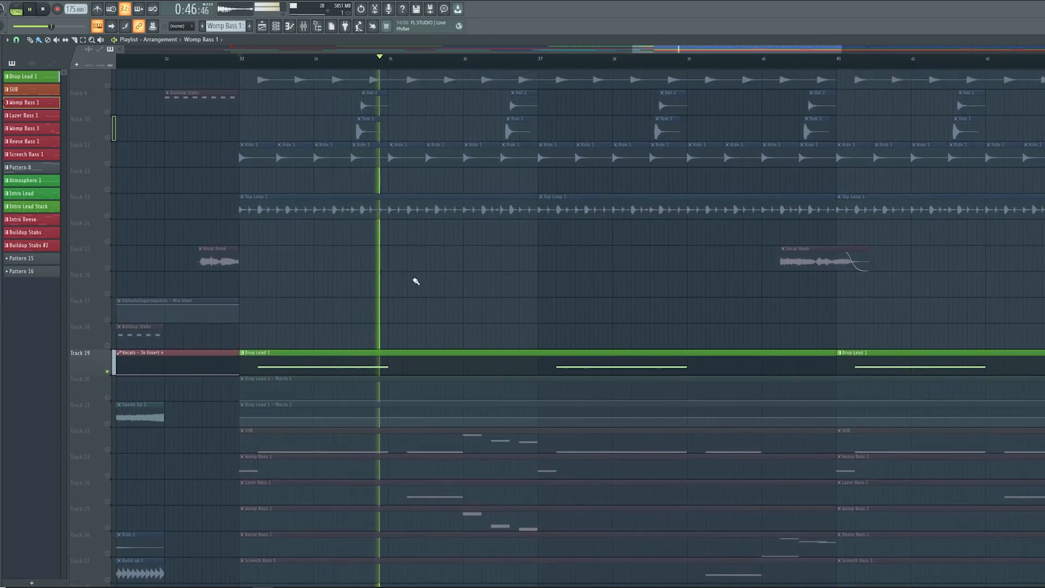
{"action": "key", "text": "space"}
- Open the Serum instrument of Drop Lead 1 from the channel rack and examine its LFO 1 and LFO 2 shapes
{"action": "key", "text": "F6"}
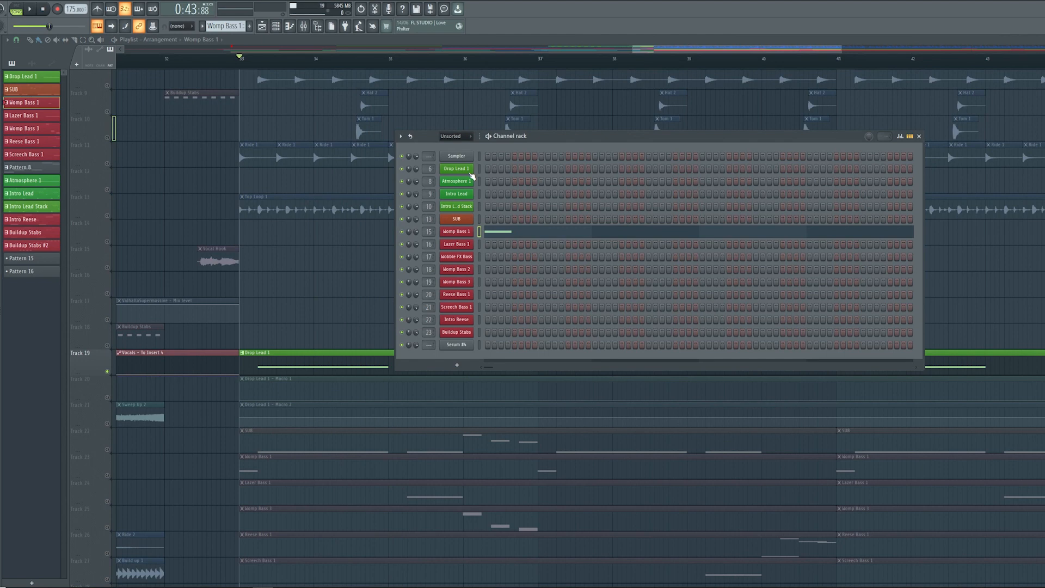
{"action": "left_click", "coordinate": [470, 172]}
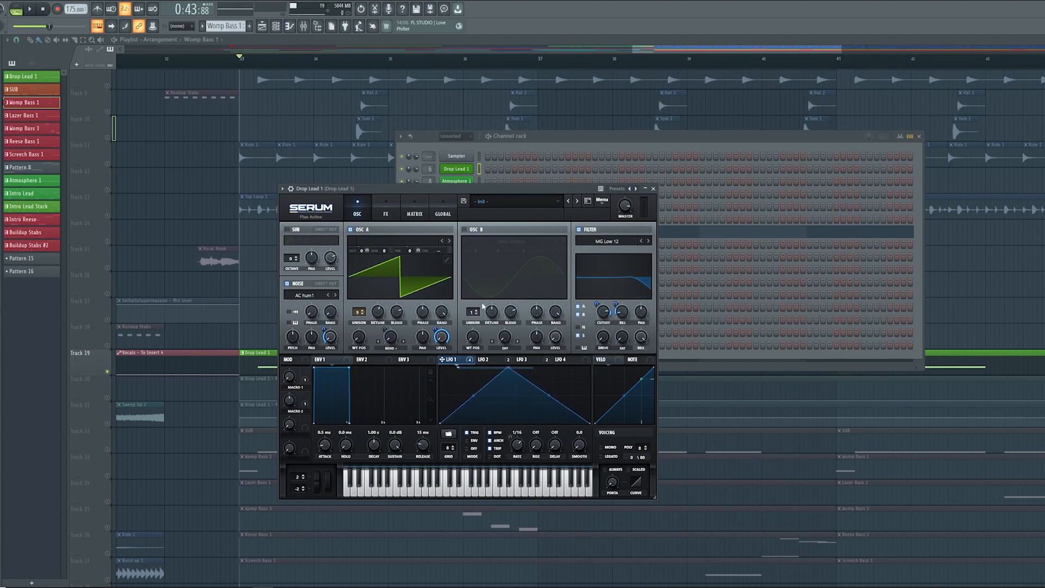
{"action": "left_click", "coordinate": [495, 363]}
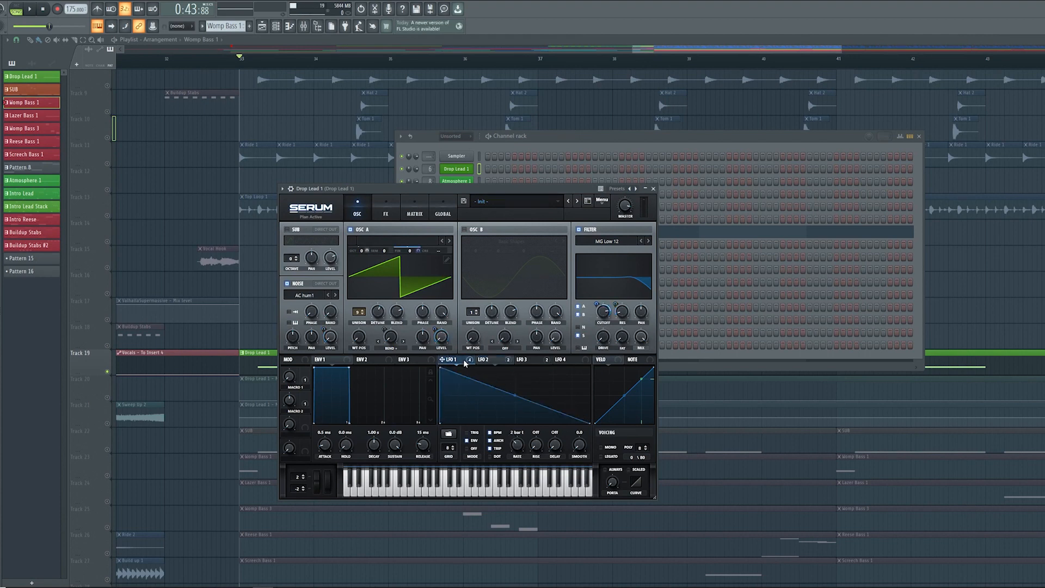
{"action": "left_click", "coordinate": [484, 360]}
{"action": "left_click_drag", "start_coordinate": [454, 374], "coordinate": [472, 368]}
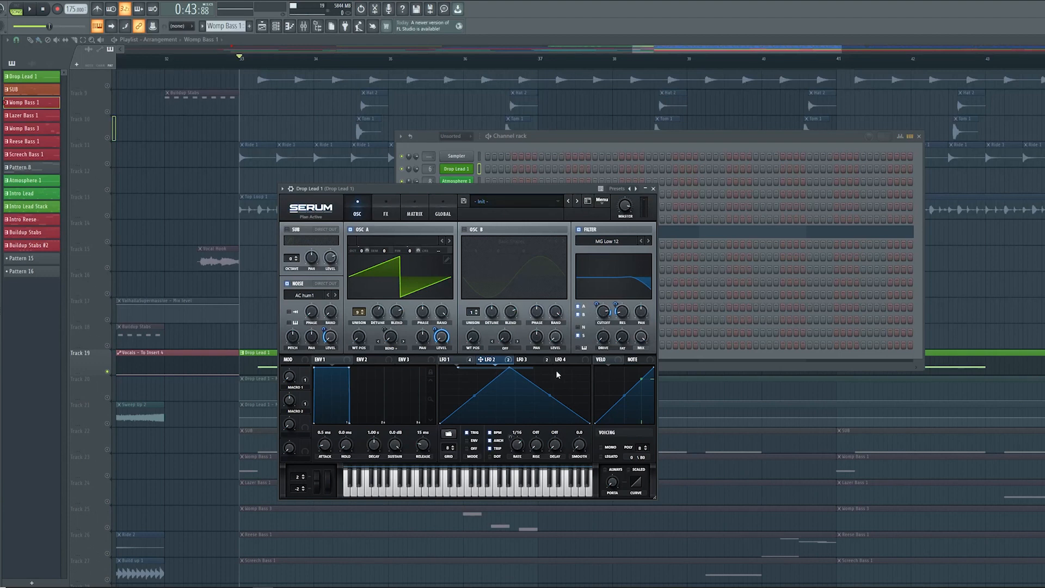
{"action": "left_click", "coordinate": [499, 361]}
{"action": "left_click", "coordinate": [451, 360]}
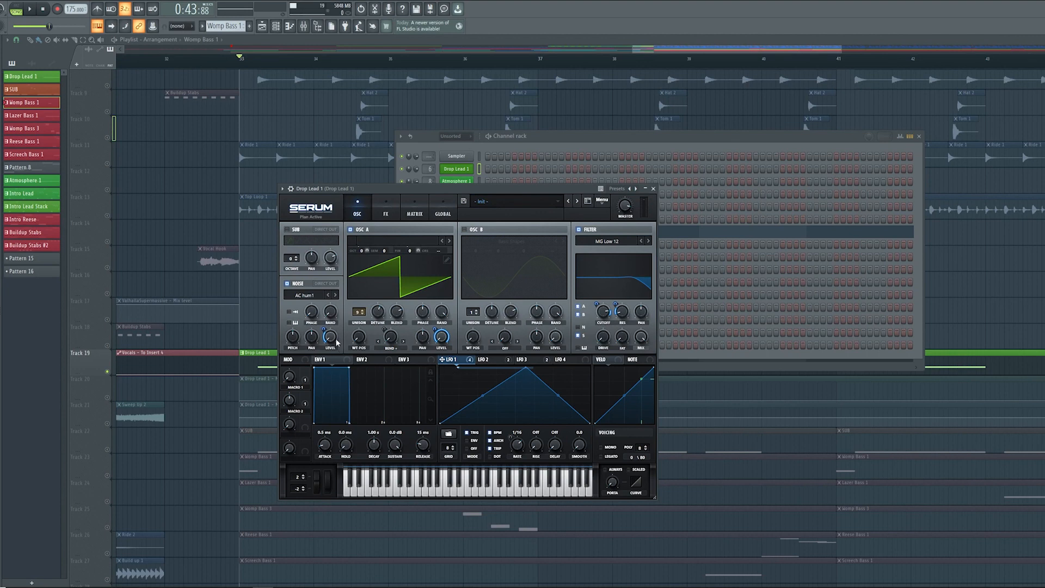
- Review the Drop Lead 1 effects chain and oscillator settings, and return to the playlist
{"action": "left_click", "coordinate": [387, 214]}
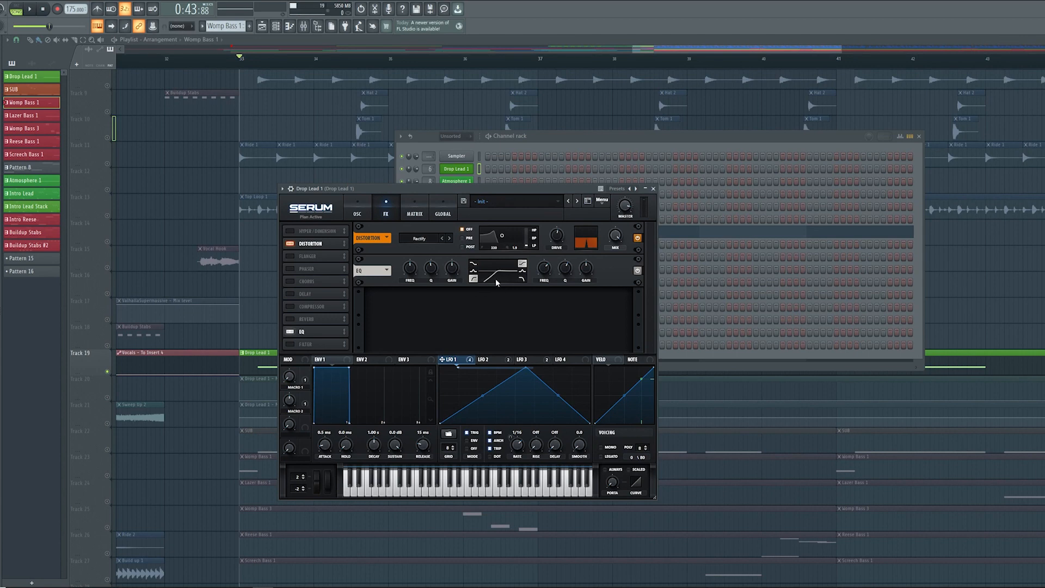
{"action": "left_click", "coordinate": [355, 215]}
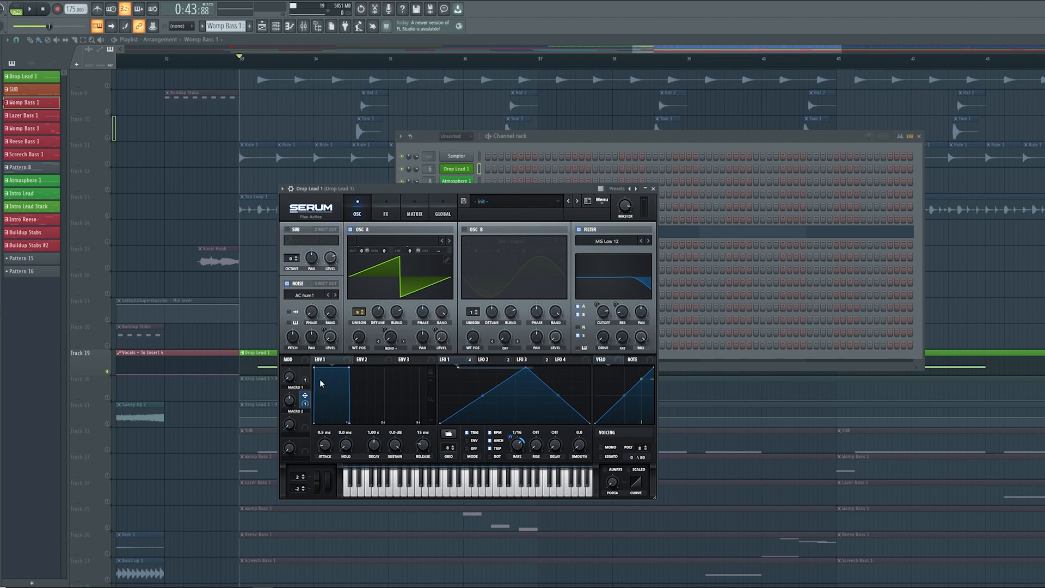
{"action": "left_click", "coordinate": [267, 303]}
- Audition the Lazer Bass 1 track in solo and inspect the effects chain of its Serum patch
{"action": "scroll", "coordinate": [305, 359], "scroll_direction": "down", "scroll_amount": 3}
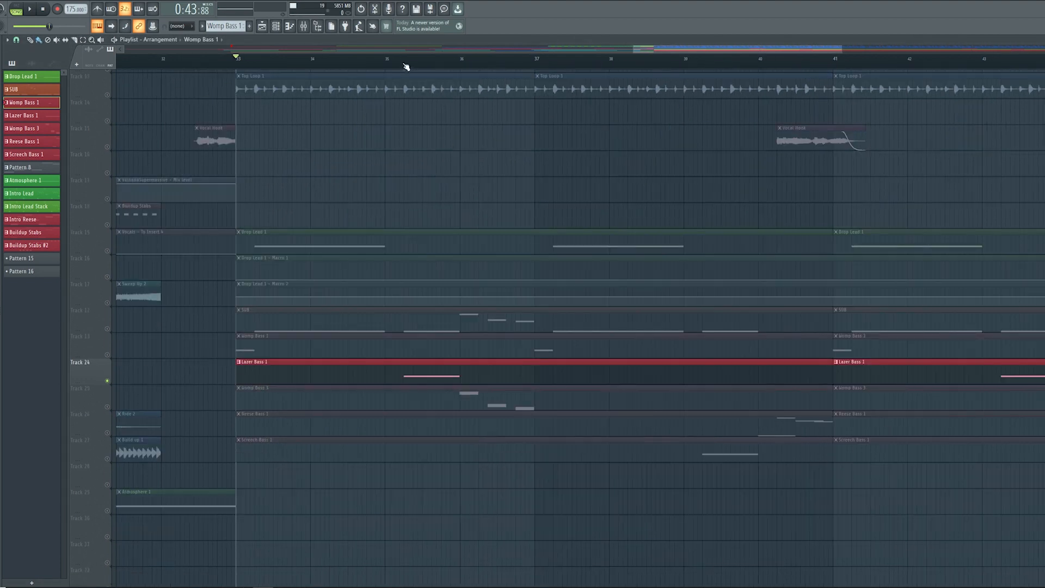
{"action": "scroll", "coordinate": [471, 289], "scroll_direction": "up", "scroll_amount": 2}
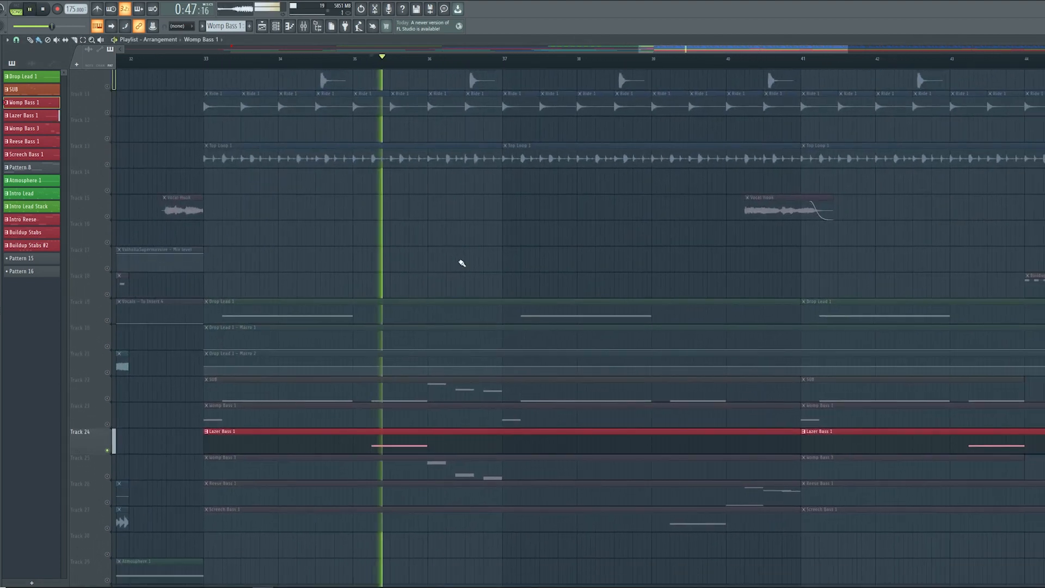
{"action": "key", "text": "space"}
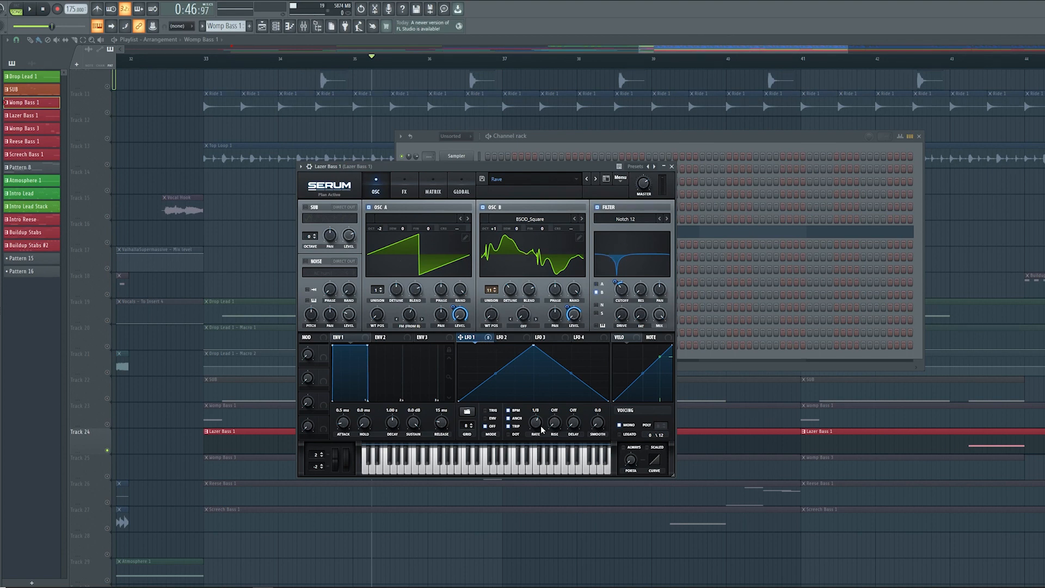
{"action": "left_click", "coordinate": [404, 188]}
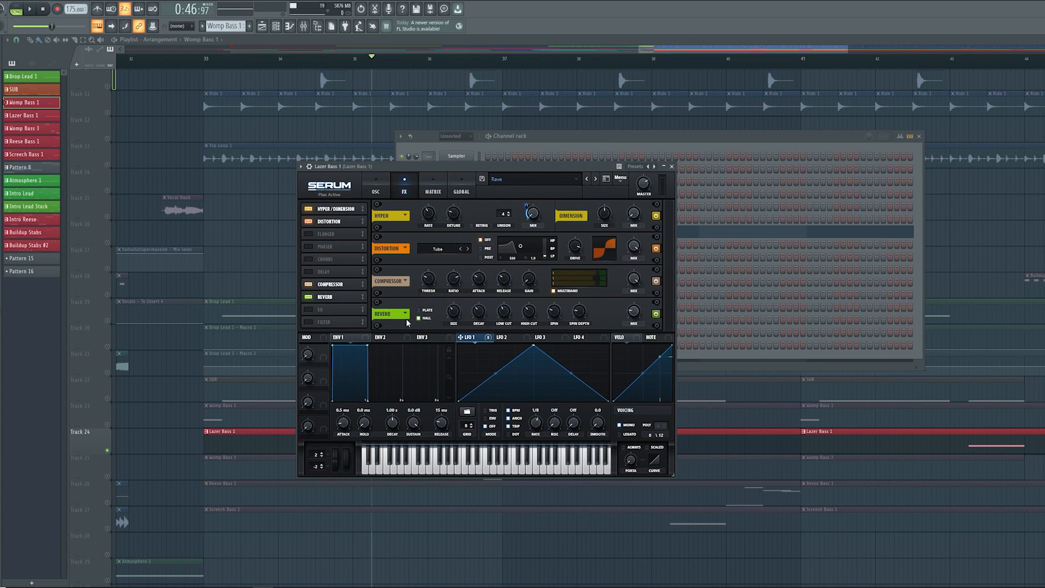
- Finish reviewing the Lazer Bass 1 patch and audition the Womp Bass 3 track in solo from bar 36
{"action": "left_click", "coordinate": [380, 191]}
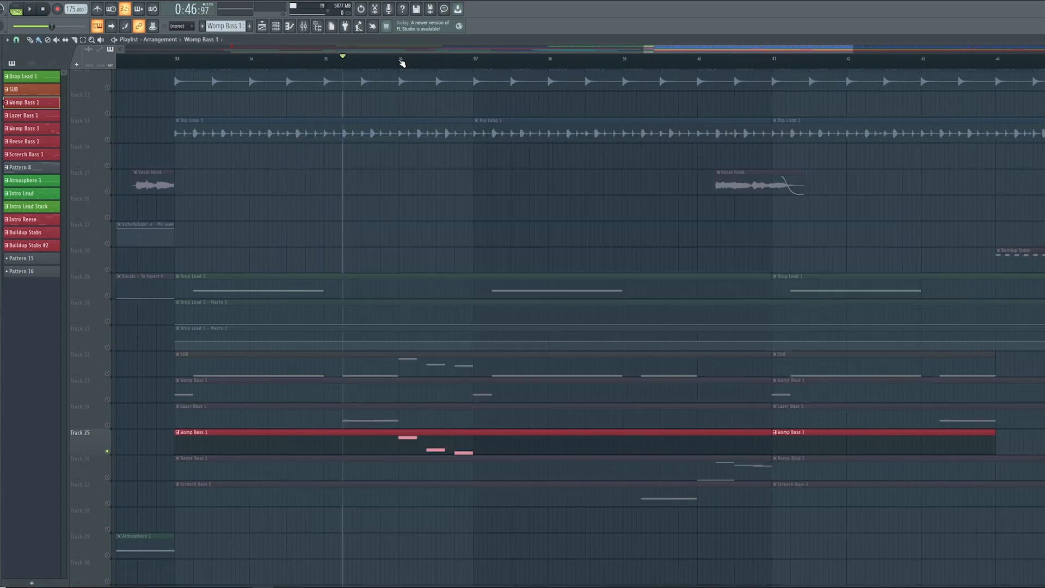
{"action": "left_click", "coordinate": [402, 63]}
{"action": "key", "text": "space"}
{"action": "key", "text": "space"}
{"action": "left_click", "coordinate": [290, 27]}
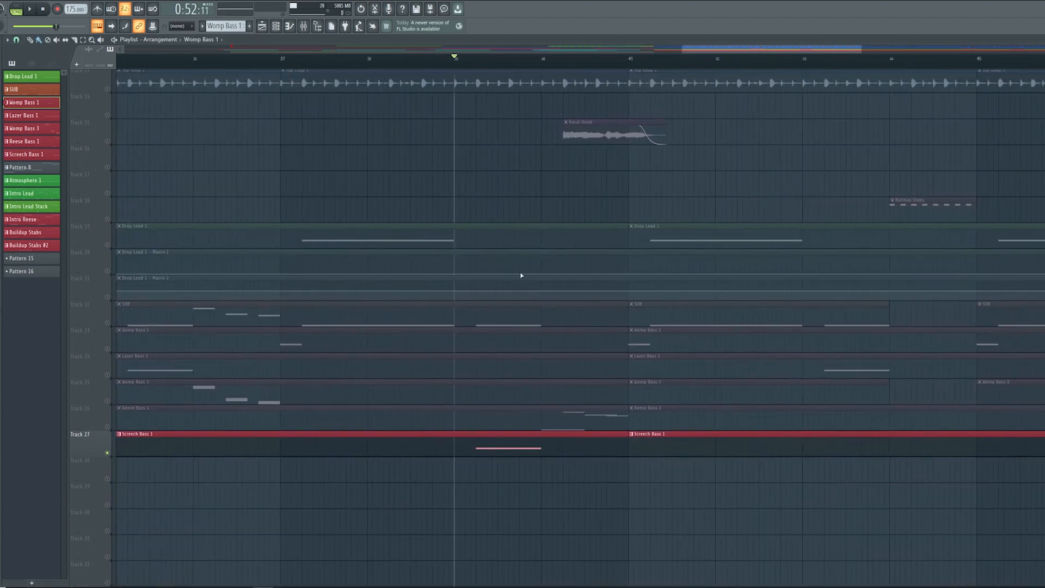
- Play back the soloed Screech Bass 1 track from around bar 39
{"action": "left_click_drag", "start_coordinate": [521, 276], "coordinate": [482, 363]}
{"action": "key", "text": "space"}
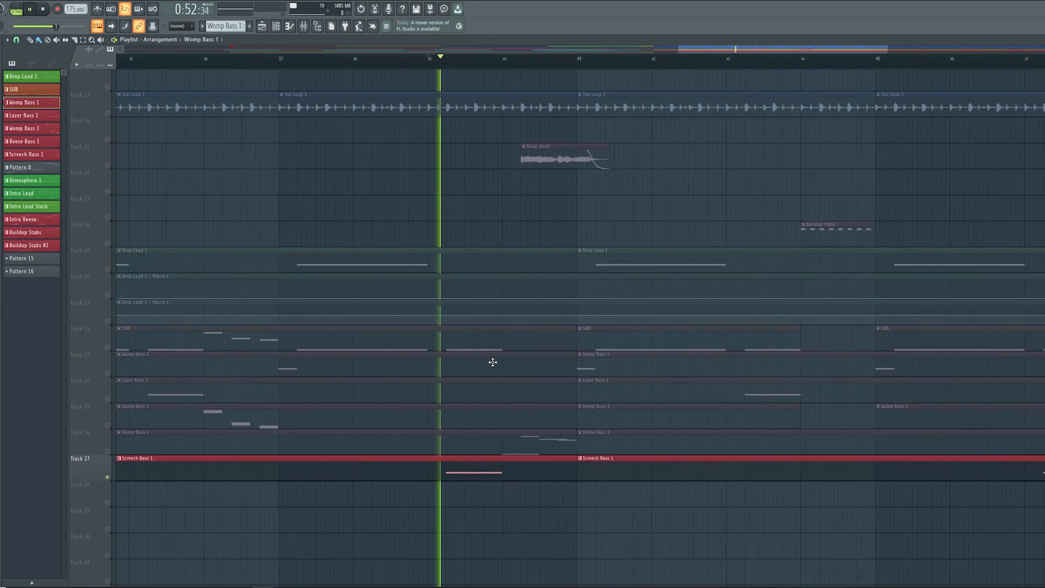
{"action": "key", "text": "space"}
- Open the Serum instrument of Screech Bass 1 from the channel rack and sound a test note
{"action": "left_click", "coordinate": [276, 26]}
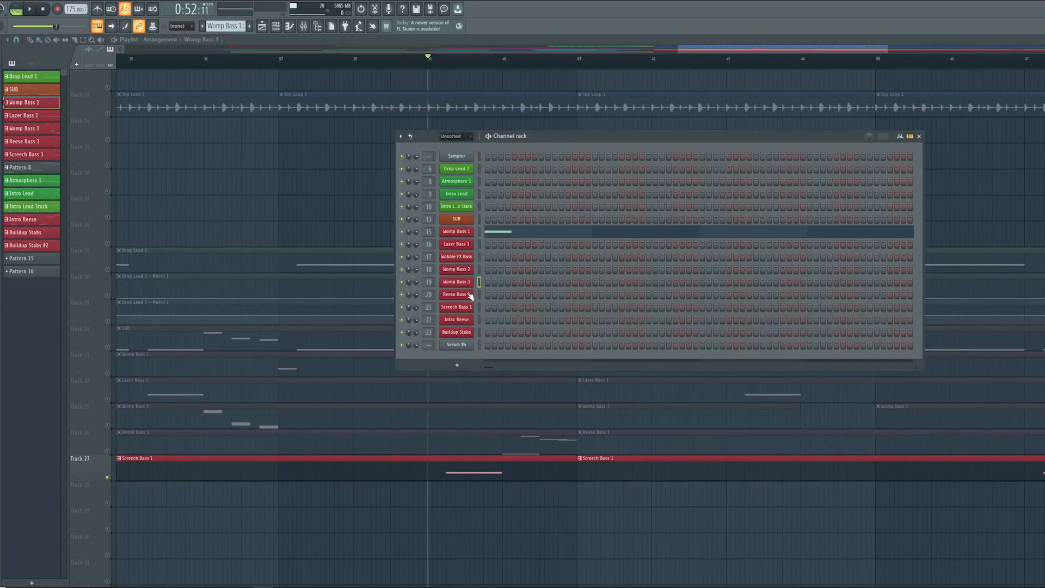
{"action": "left_click", "coordinate": [456, 306]}
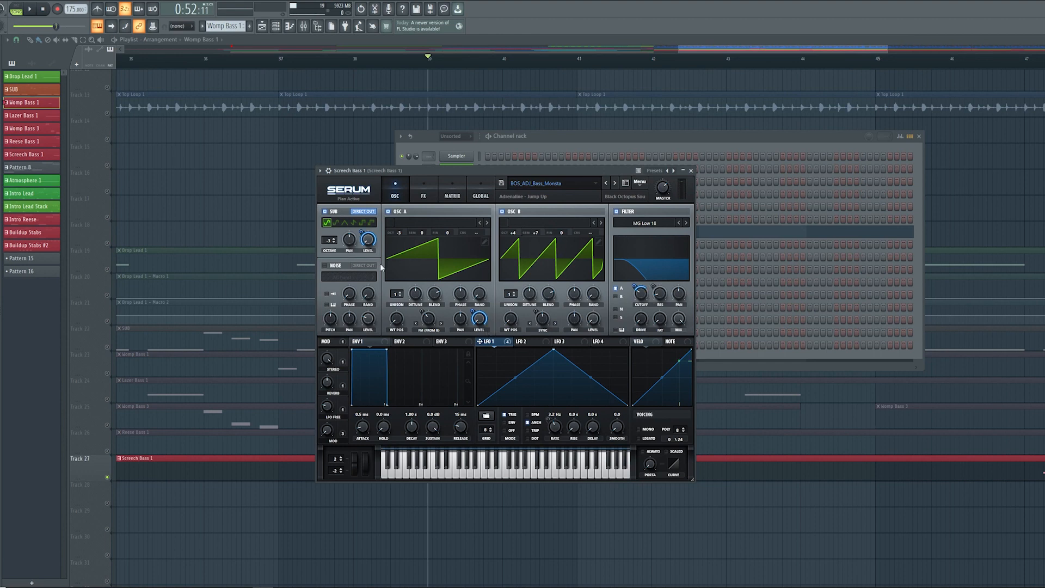
{"action": "key", "text": "b"}
{"action": "key", "text": "b"}
- Review the full effects chain of the Screech Bass 1 patch, and return to the playlist
{"action": "left_click", "coordinate": [425, 196]}
{"action": "scroll", "coordinate": [693, 255], "scroll_direction": "down", "scroll_amount": 4}
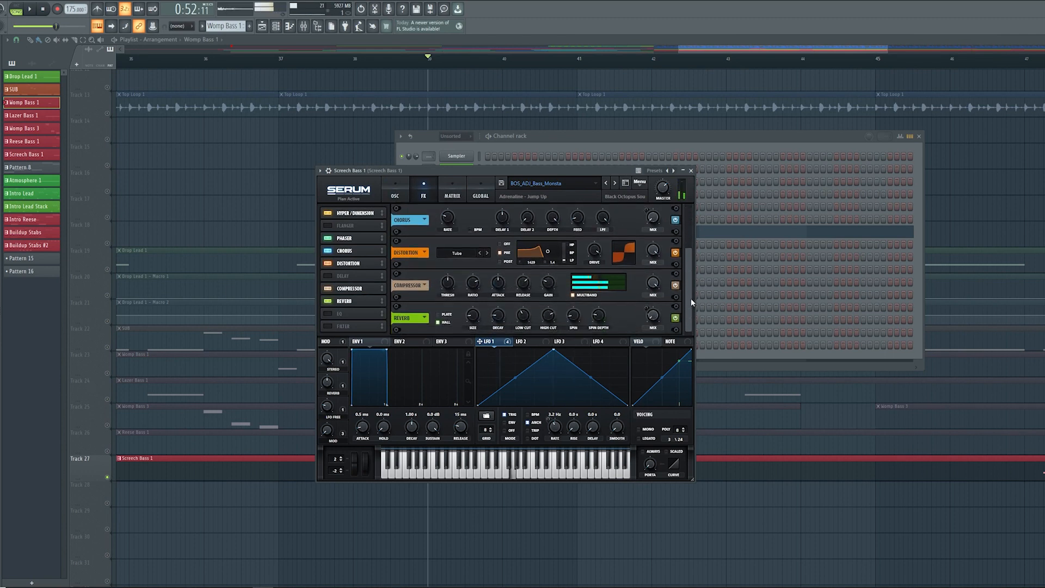
{"action": "scroll", "coordinate": [692, 302], "scroll_direction": "up", "scroll_amount": 4}
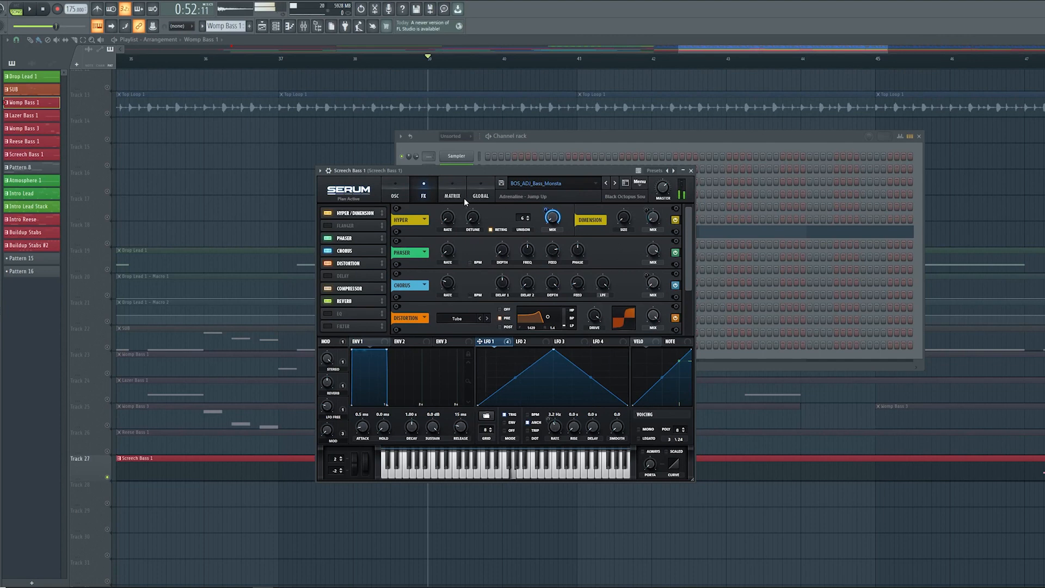
{"action": "left_click", "coordinate": [391, 194]}
{"action": "left_click", "coordinate": [691, 172]}
{"action": "key", "text": "F6"}
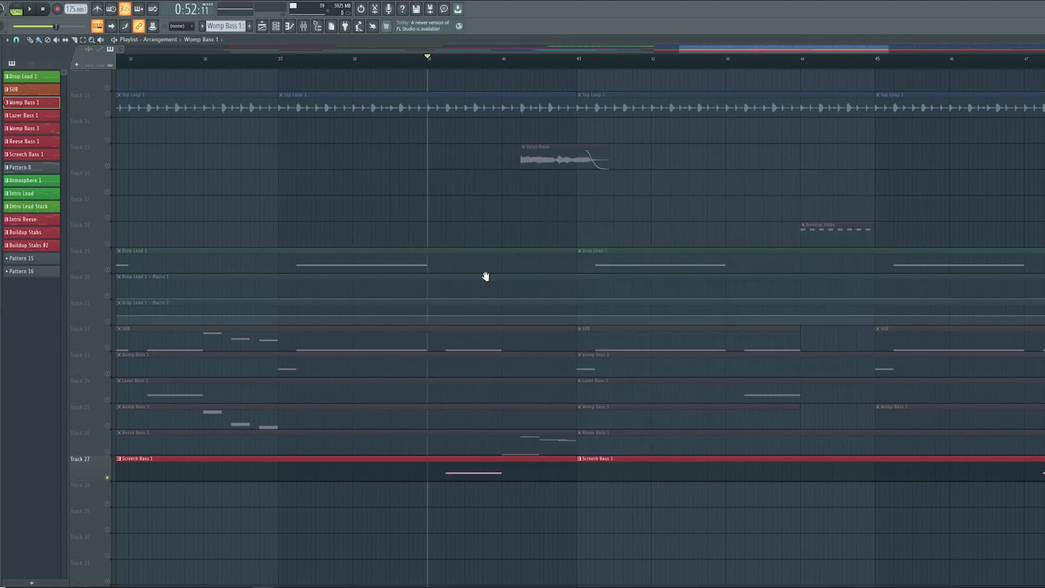
- Audition the Reese Bass 1 track in solo from around bar 40 and inspect the effects chain of its Serum patch
{"action": "left_click_drag", "start_coordinate": [218, 419], "coordinate": [124, 438]}
{"action": "left_click", "coordinate": [112, 471]}
{"action": "left_click", "coordinate": [412, 65]}
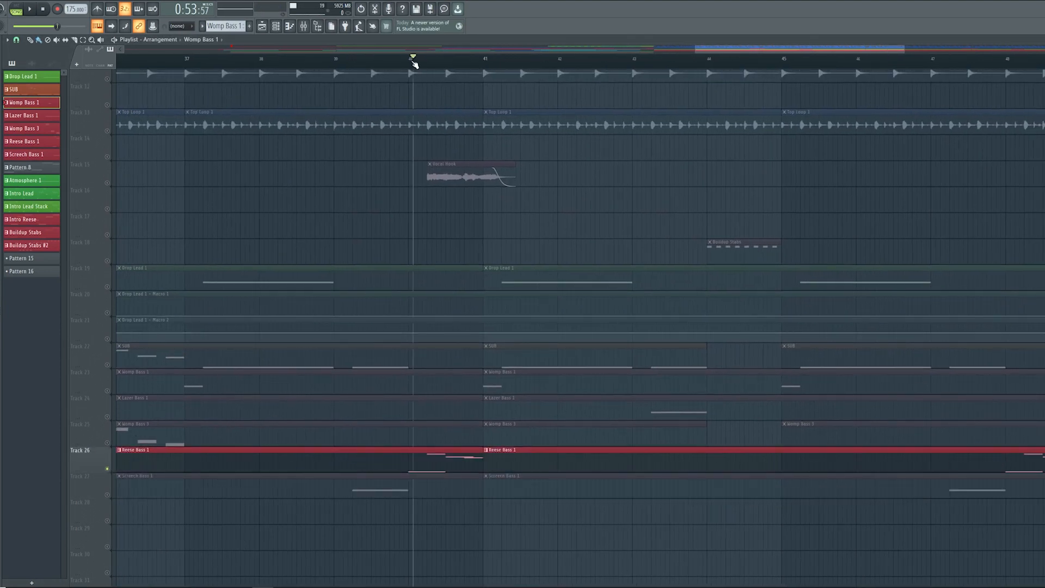
{"action": "key", "text": "space"}
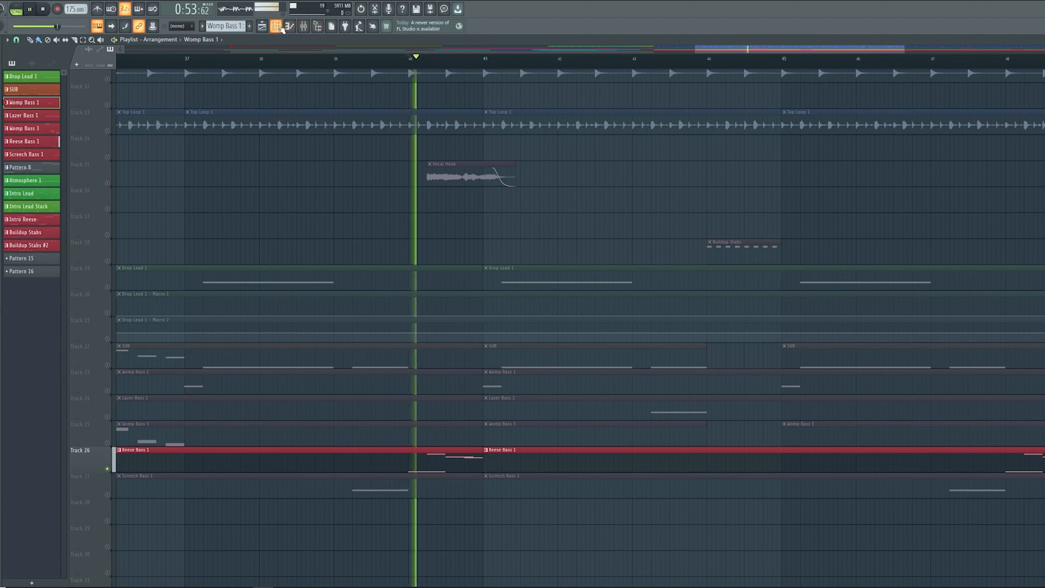
{"action": "key", "text": "space"}
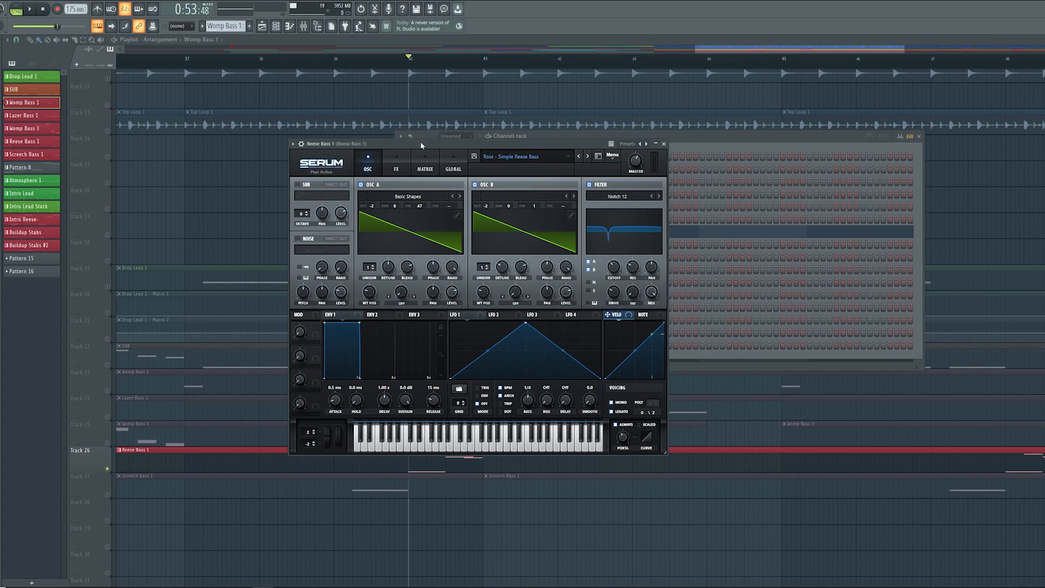
{"action": "left_click", "coordinate": [392, 166]}
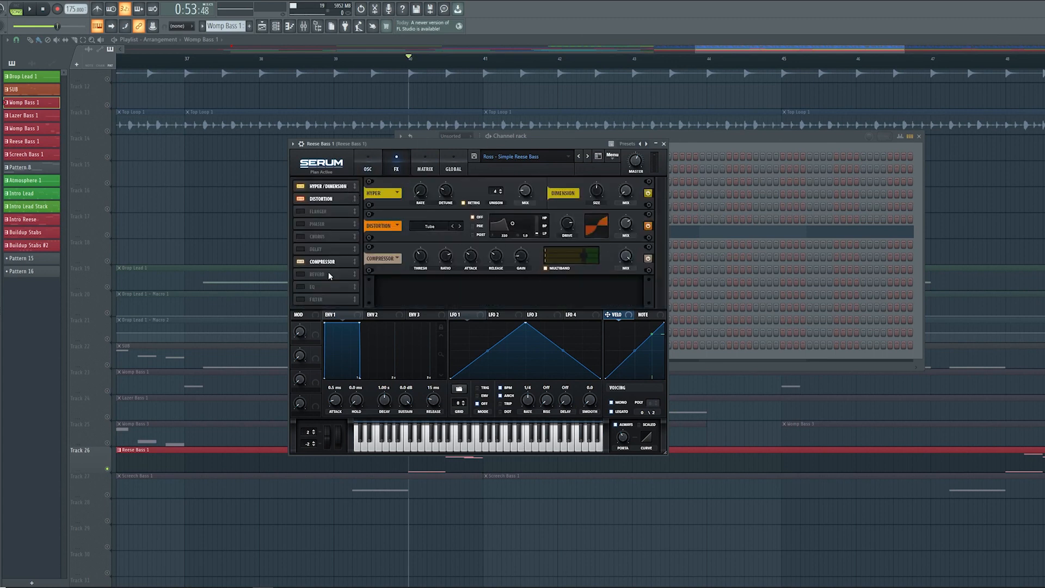
{"action": "left_click", "coordinate": [663, 144]}
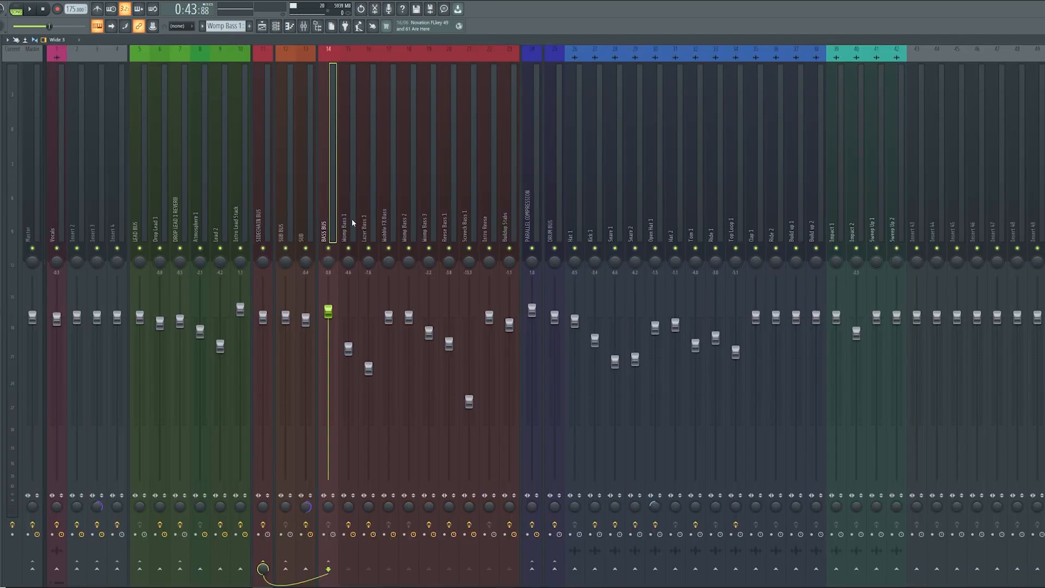
- Trace the mixer routing of the bass and sub channels into the SIDECHAIN BUS and inspect its kHs Gain plugin
{"action": "left_click_drag", "start_coordinate": [322, 232], "coordinate": [509, 227]}
{"action": "left_click", "coordinate": [329, 215]}
{"action": "left_click", "coordinate": [271, 222]}
{"action": "left_click", "coordinate": [303, 224]}
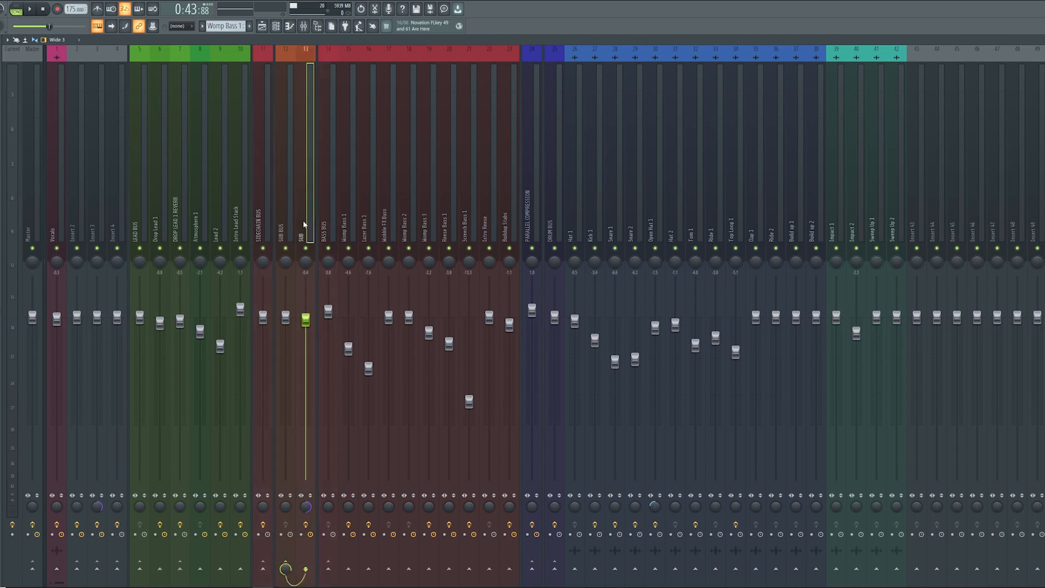
{"action": "left_click", "coordinate": [287, 224]}
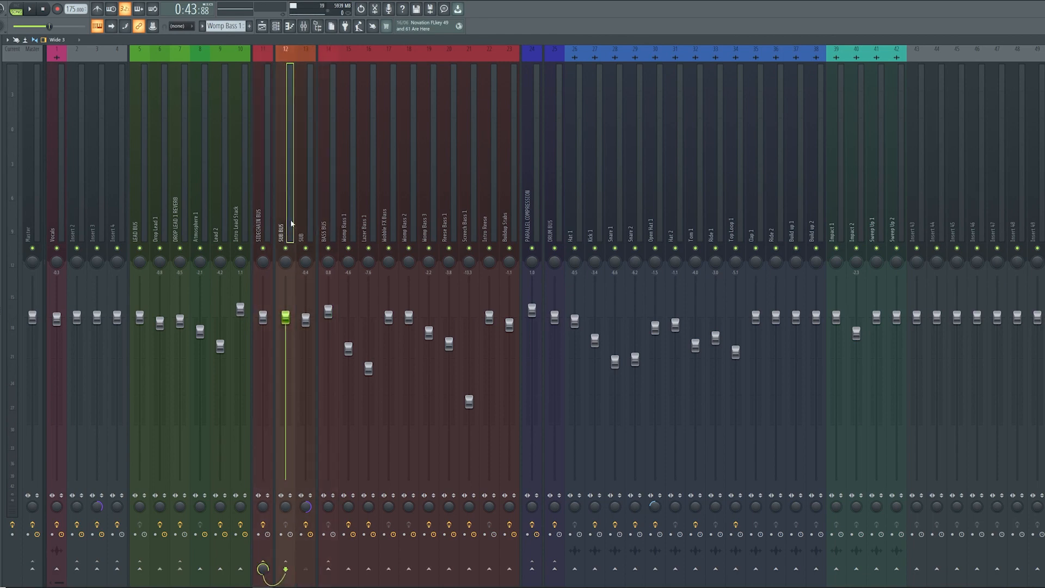
{"action": "left_click", "coordinate": [269, 219]}
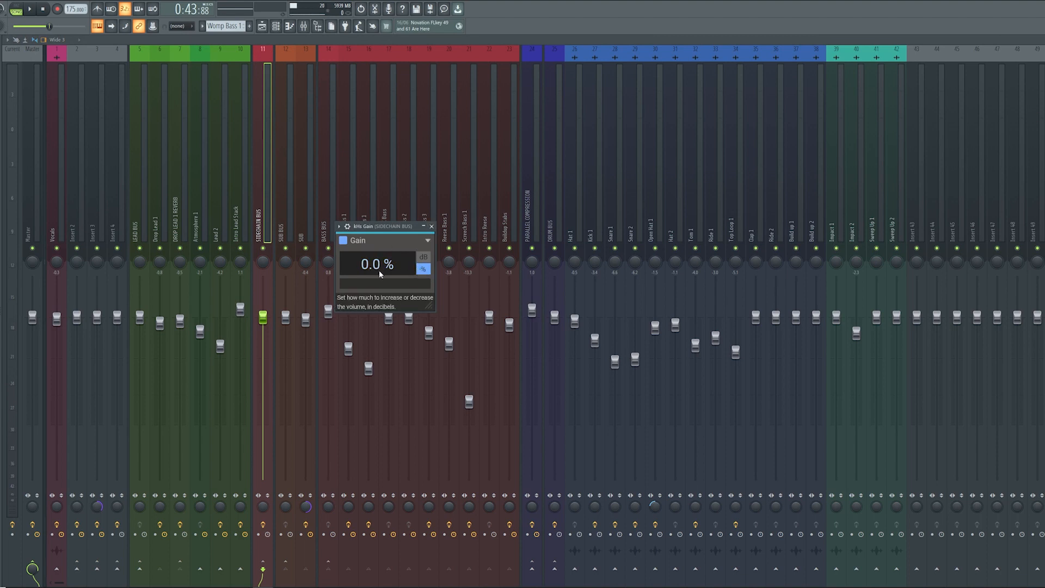
{"action": "left_click", "coordinate": [432, 226]}
- Examine the kHs Gain sidechain automation clips on Track 2 of the playlist against the kick and snare clips
{"action": "left_click", "coordinate": [262, 26]}
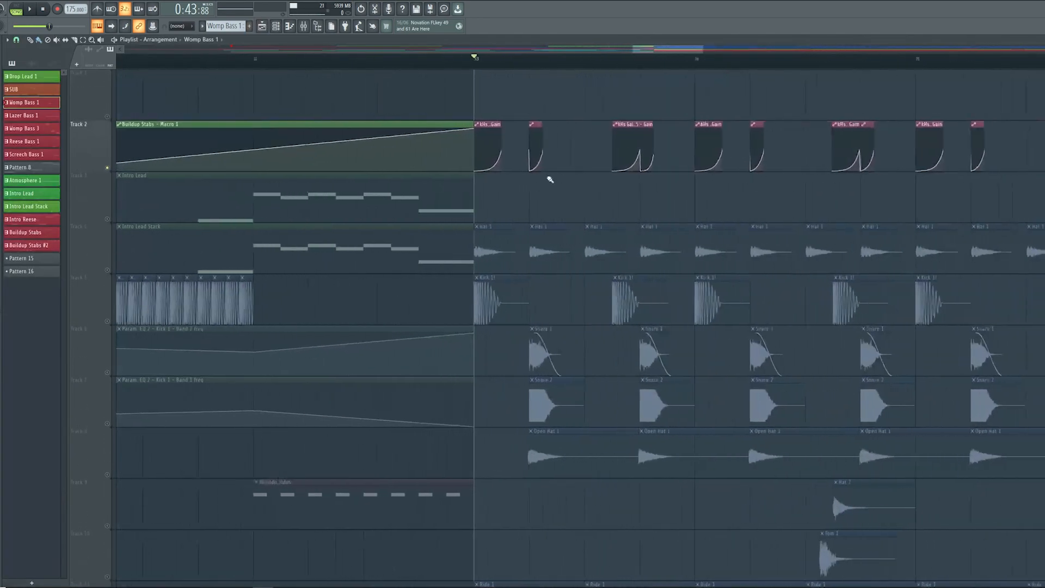
{"action": "scroll", "coordinate": [369, 198], "scroll_direction": "up", "scroll_amount": 2}
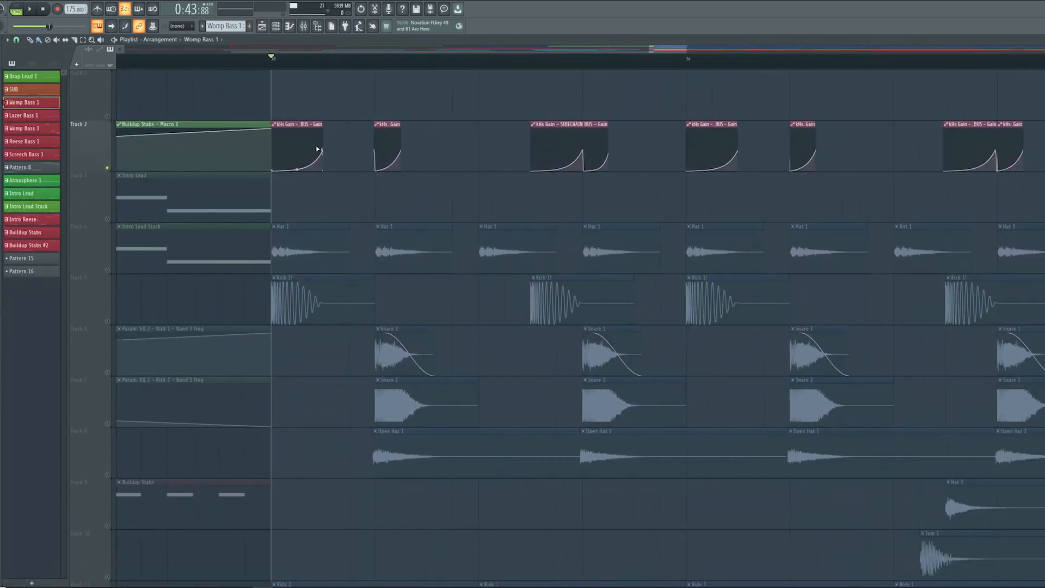
{"action": "scroll", "coordinate": [381, 158], "scroll_direction": "up", "scroll_amount": 2}
{"action": "scroll", "coordinate": [440, 196], "scroll_direction": "down", "scroll_amount": 2}
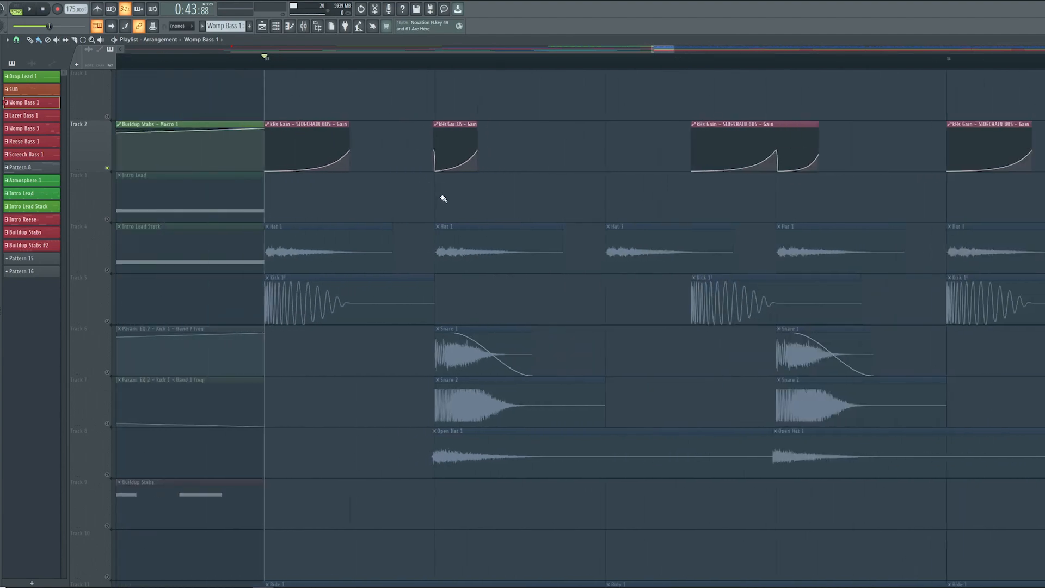
{"action": "scroll", "coordinate": [397, 242], "scroll_direction": "down", "scroll_amount": 2}
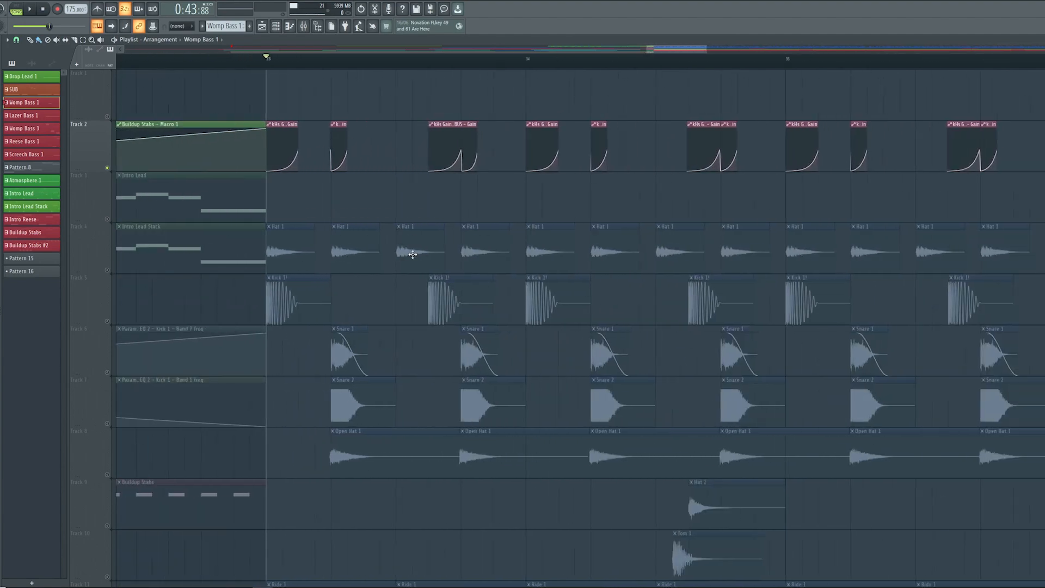
{"action": "scroll", "coordinate": [442, 221], "scroll_direction": "down", "scroll_amount": 2}
{"action": "scroll", "coordinate": [439, 221], "scroll_direction": "down", "scroll_amount": 1}
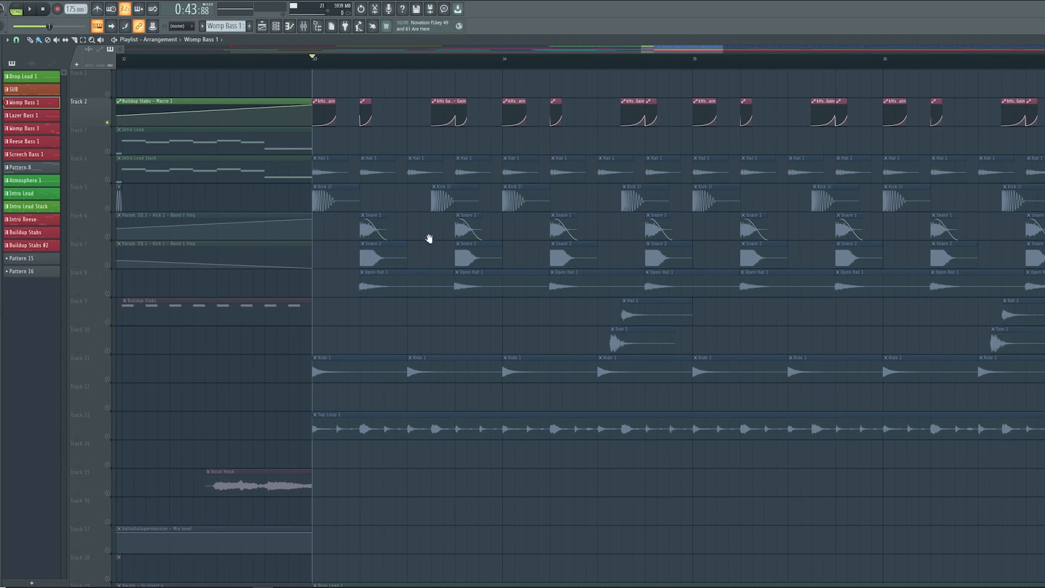
{"action": "scroll", "coordinate": [442, 278], "scroll_direction": "right", "scroll_amount": 2}
{"action": "scroll", "coordinate": [457, 275], "scroll_direction": "right", "scroll_amount": 2}
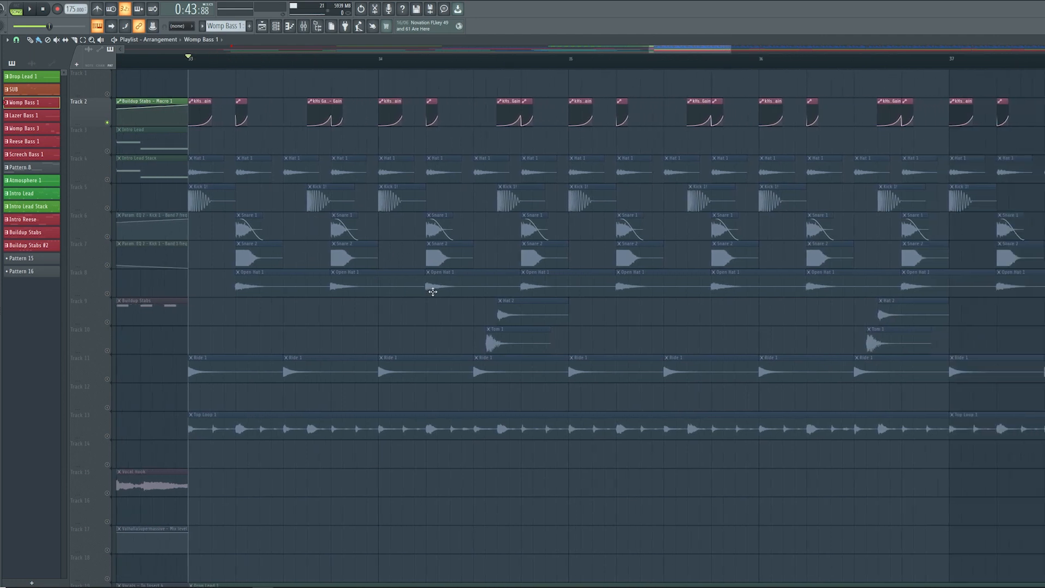
- Play back the full drop from bar 33 with all tracks active and look over the arrangement
{"action": "scroll", "coordinate": [433, 292], "scroll_direction": "down", "scroll_amount": 2}
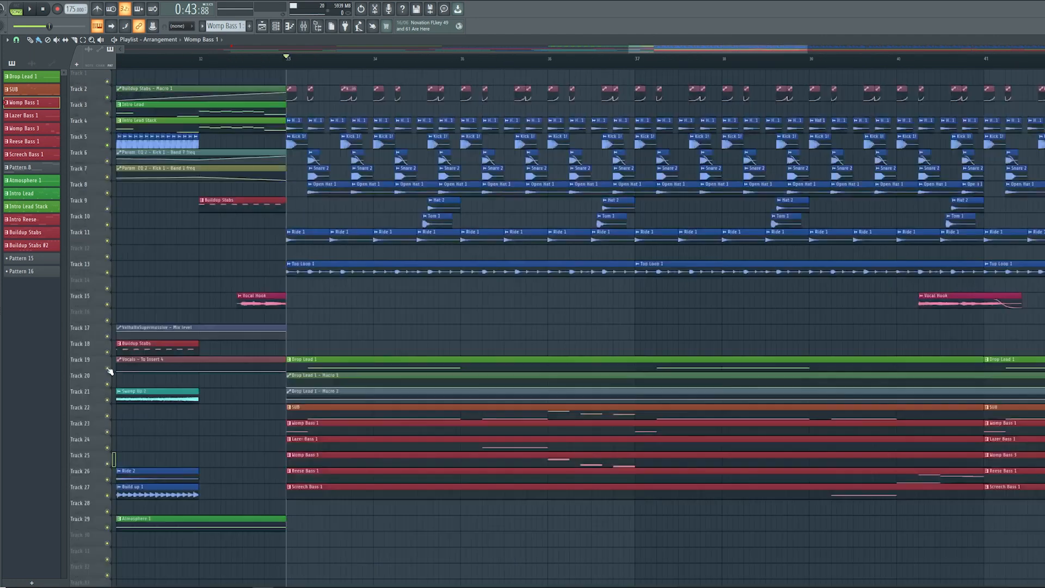
{"action": "scroll", "coordinate": [343, 333], "scroll_direction": "right", "scroll_amount": 2}
{"action": "scroll", "coordinate": [331, 357], "scroll_direction": "left", "scroll_amount": 1}
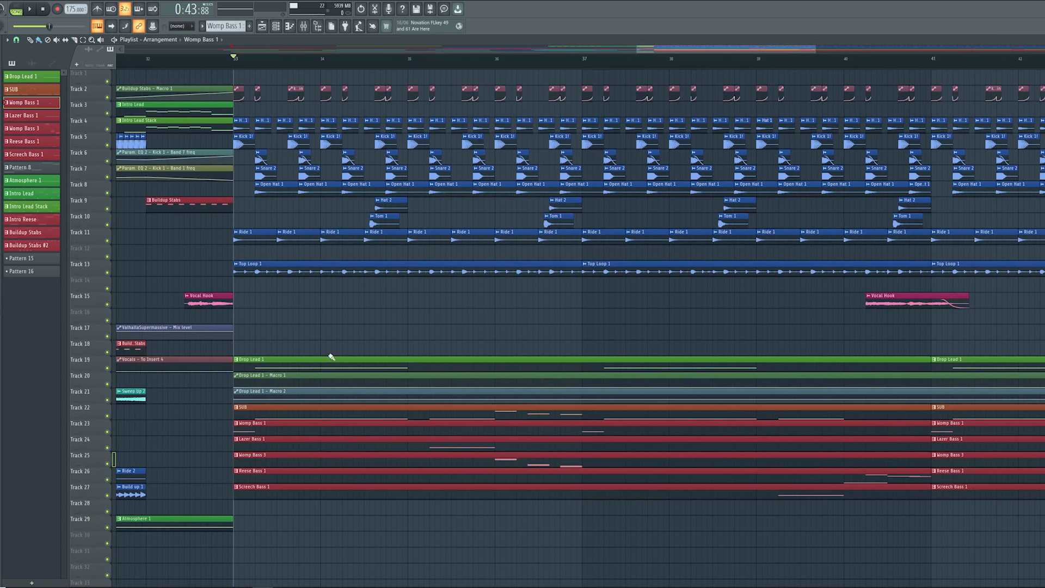
{"action": "scroll", "coordinate": [470, 364], "scroll_direction": "down", "scroll_amount": 1}
{"action": "key", "text": "space"}
{"action": "scroll", "coordinate": [572, 319], "scroll_direction": "right", "scroll_amount": 2}
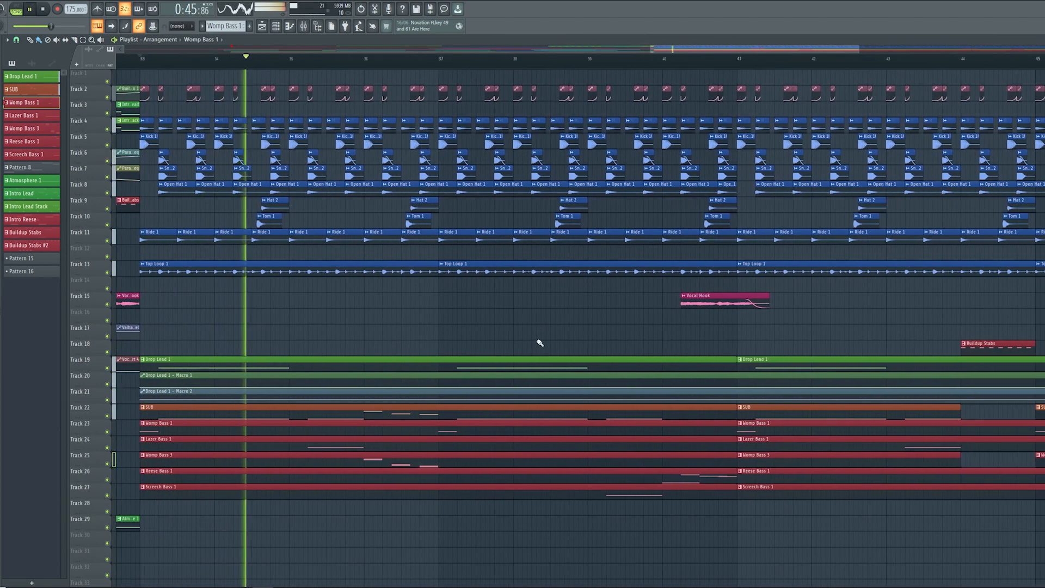
{"action": "scroll", "coordinate": [539, 342], "scroll_direction": "down", "scroll_amount": 3}
{"action": "scroll", "coordinate": [539, 341], "scroll_direction": "down", "scroll_amount": 4}
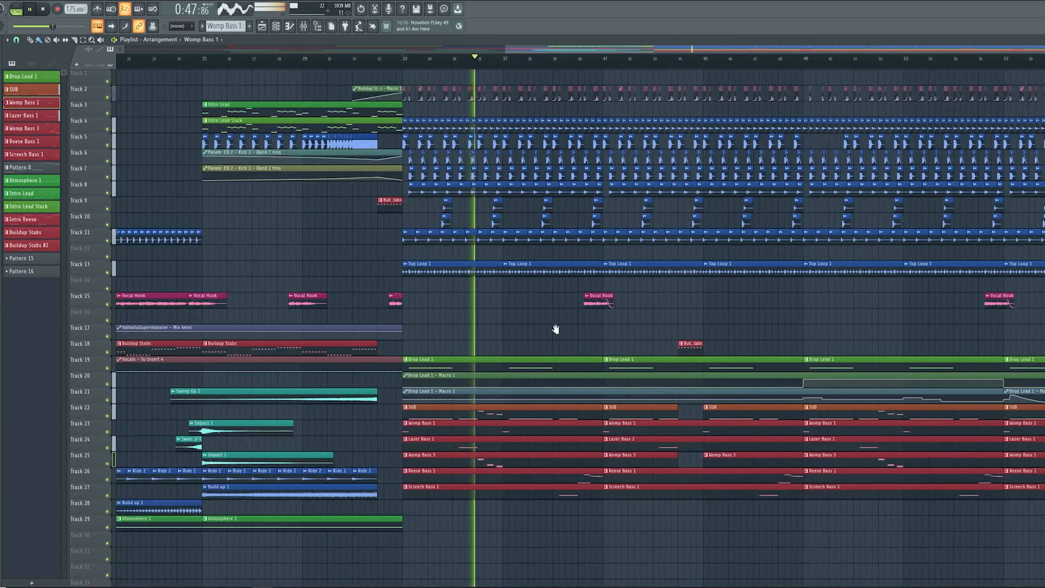
{"action": "left_click_drag", "start_coordinate": [560, 320], "coordinate": [488, 342]}
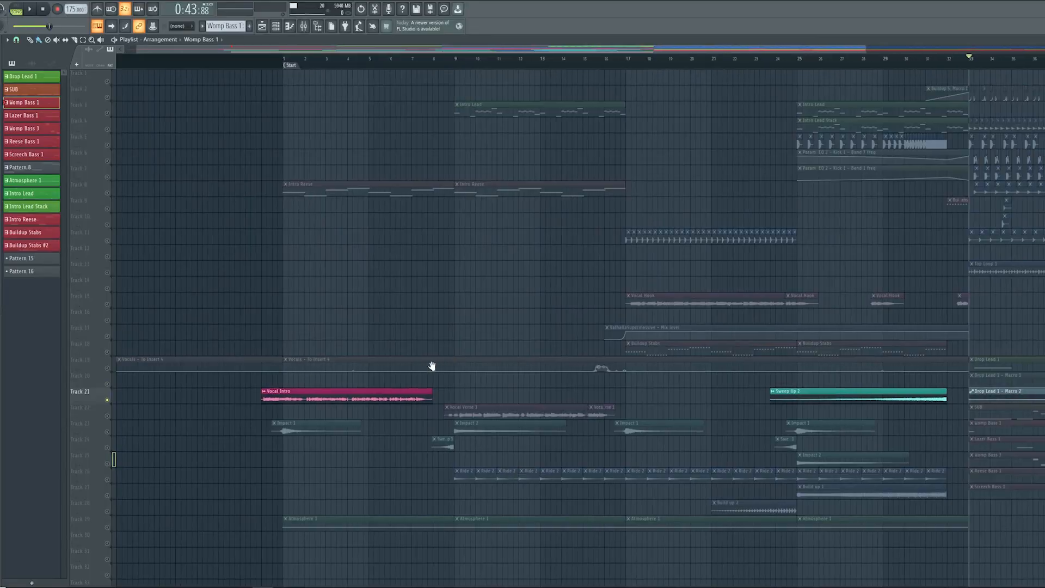
- Play the soloed Vocal Intro clip on Track 21 from its start
{"action": "left_click", "coordinate": [267, 58]}
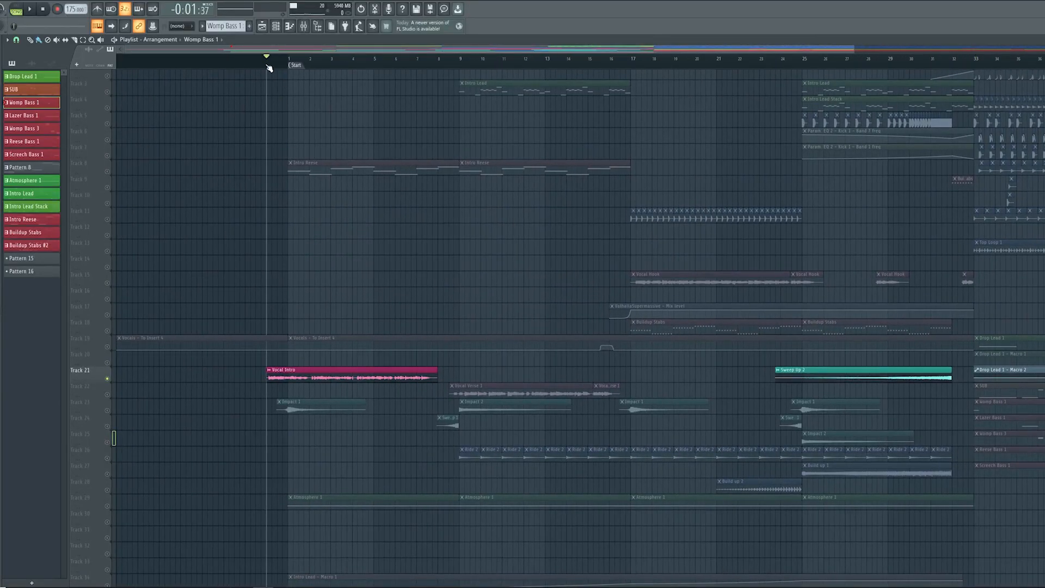
{"action": "scroll", "coordinate": [423, 240], "scroll_direction": "down", "scroll_amount": 3}
{"action": "scroll", "coordinate": [366, 321], "scroll_direction": "up", "scroll_amount": 2}
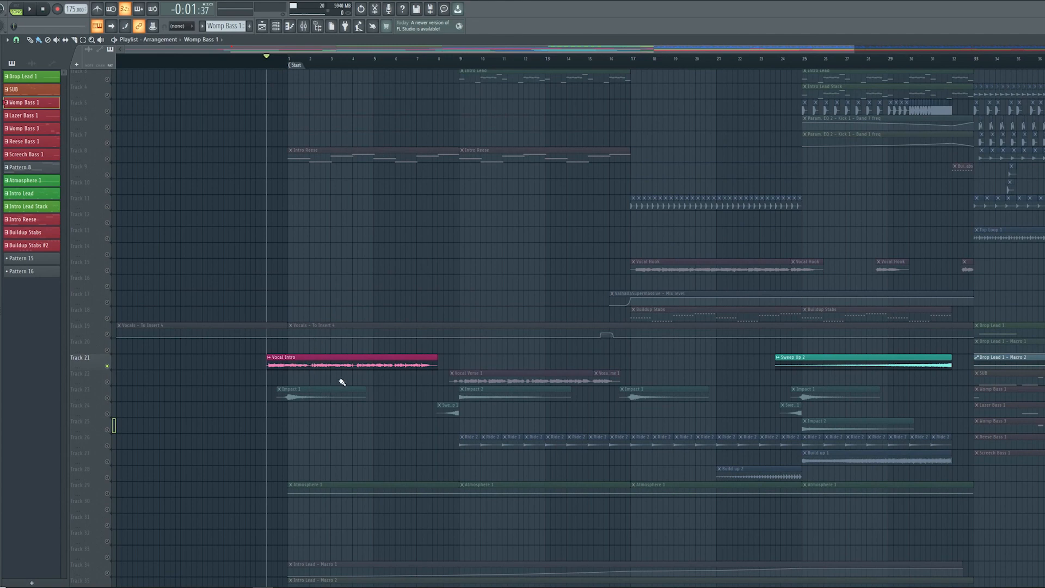
{"action": "scroll", "coordinate": [341, 382], "scroll_direction": "up", "scroll_amount": 2}
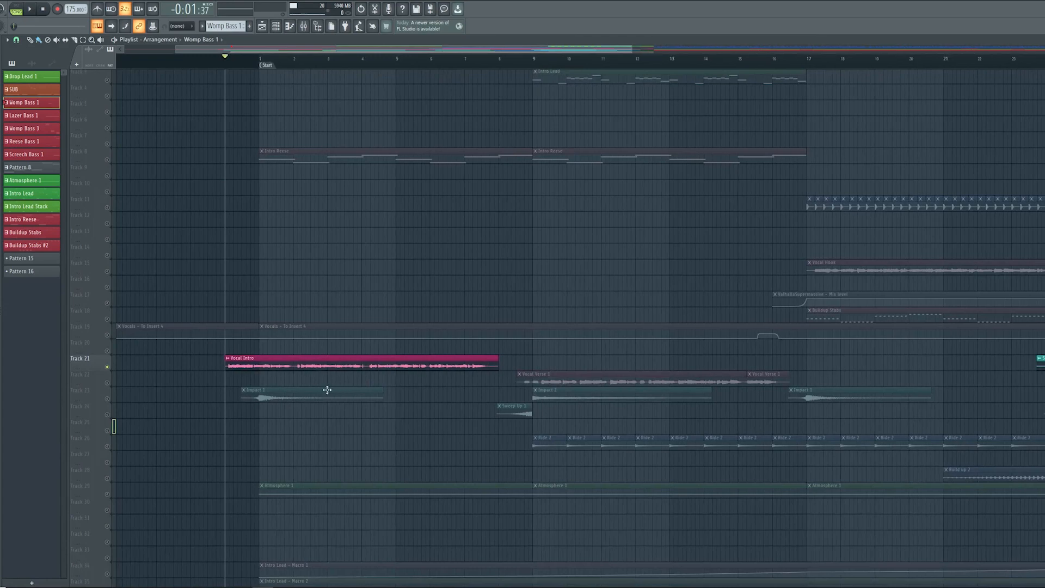
{"action": "key", "text": "space"}
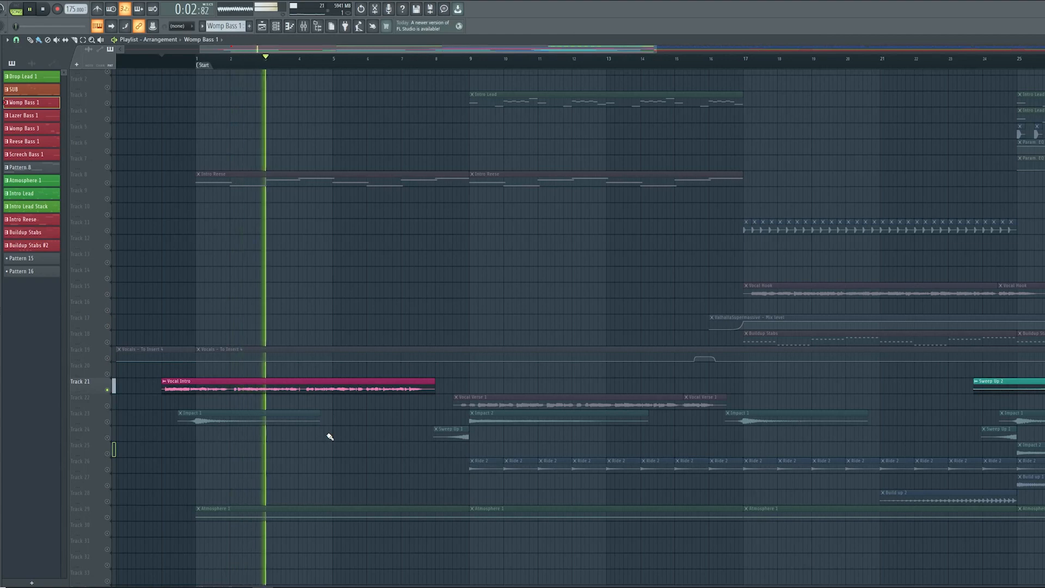
{"action": "key", "text": "space"}
{"action": "left_click_drag", "start_coordinate": [330, 436], "coordinate": [325, 349]}
{"action": "left_click", "coordinate": [303, 26]}
{"action": "left_click", "coordinate": [304, 26]}
- Solo the Vocal Hook track and play it back from bar 17
{"action": "left_click_drag", "start_coordinate": [555, 372], "coordinate": [281, 365]}
{"action": "right_click", "coordinate": [108, 304]}
{"action": "left_click", "coordinate": [408, 58]}
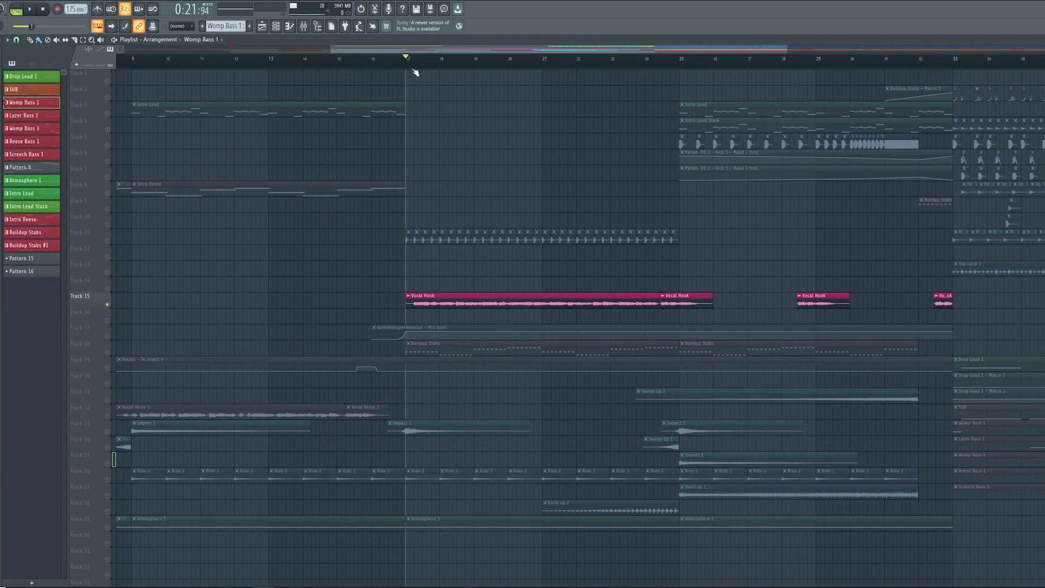
{"action": "left_click_drag", "start_coordinate": [528, 244], "coordinate": [420, 246]}
{"action": "scroll", "coordinate": [455, 311], "scroll_direction": "up", "scroll_amount": 2}
{"action": "scroll", "coordinate": [422, 300], "scroll_direction": "down", "scroll_amount": 1}
{"action": "scroll", "coordinate": [409, 285], "scroll_direction": "down", "scroll_amount": 2}
{"action": "key", "text": "space"}
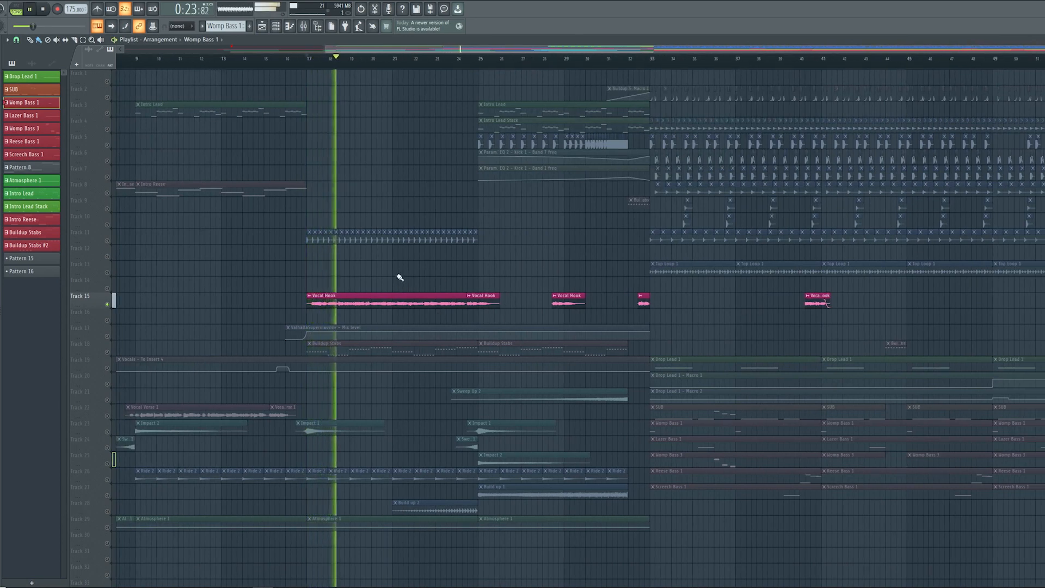
{"action": "left_click_drag", "start_coordinate": [416, 278], "coordinate": [421, 318]}
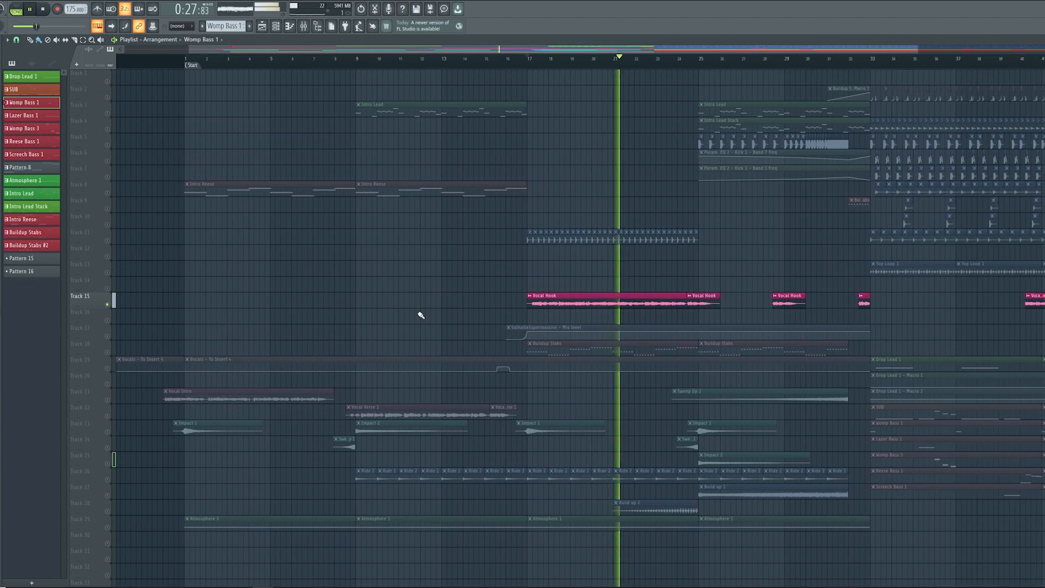
{"action": "key", "text": "space"}
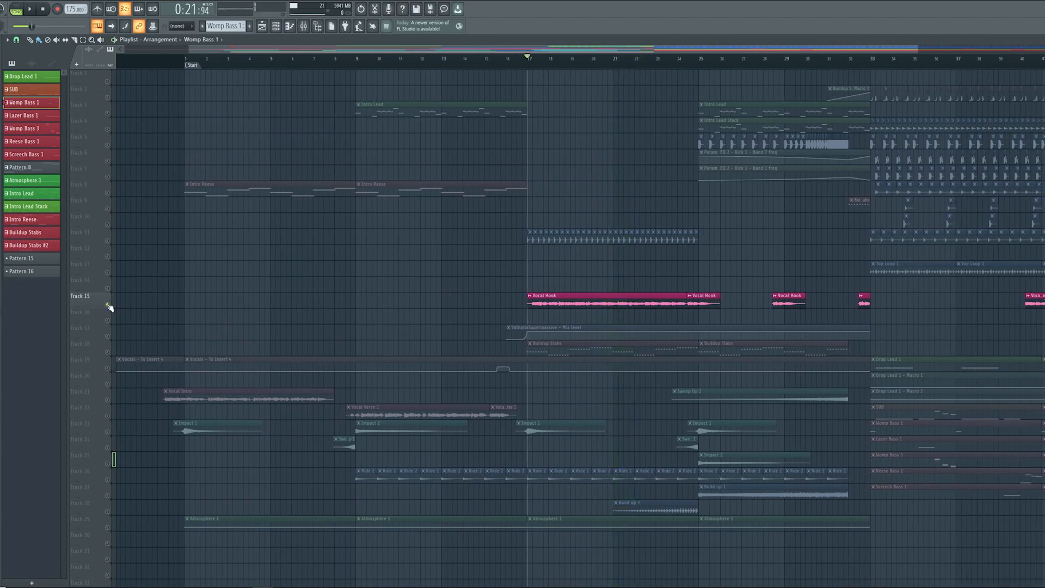
- Place a copy of the Intro Reese clip on Track 14 at bar 17, above the Vocal Hook, and include that track in the solo
{"action": "scroll", "coordinate": [465, 294], "scroll_direction": "up", "scroll_amount": 4}
{"action": "scroll", "coordinate": [383, 234], "scroll_direction": "down", "scroll_amount": 2}
{"action": "left_click_drag", "start_coordinate": [337, 191], "coordinate": [601, 285]}
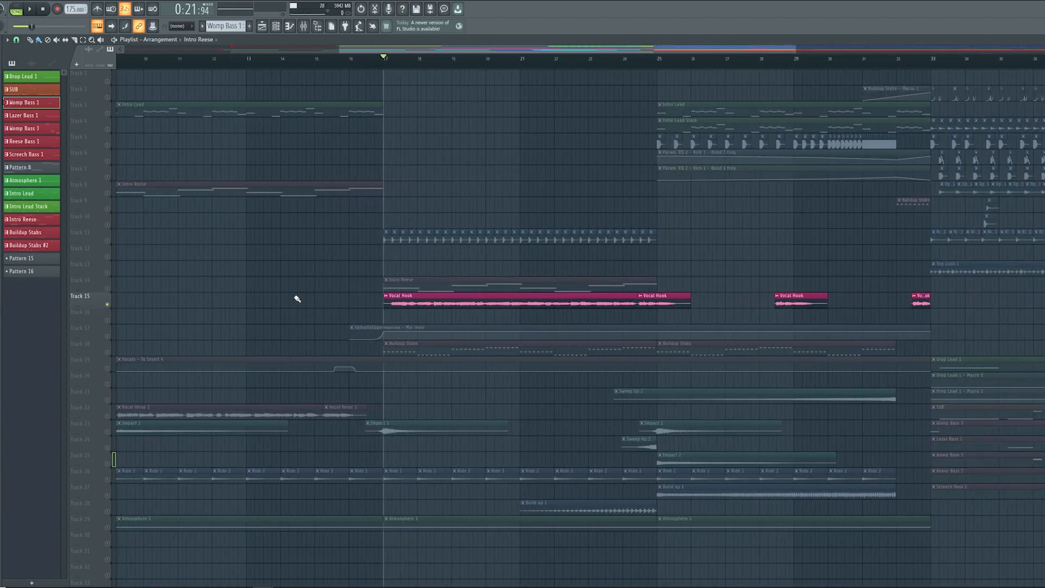
{"action": "left_click", "coordinate": [108, 289]}
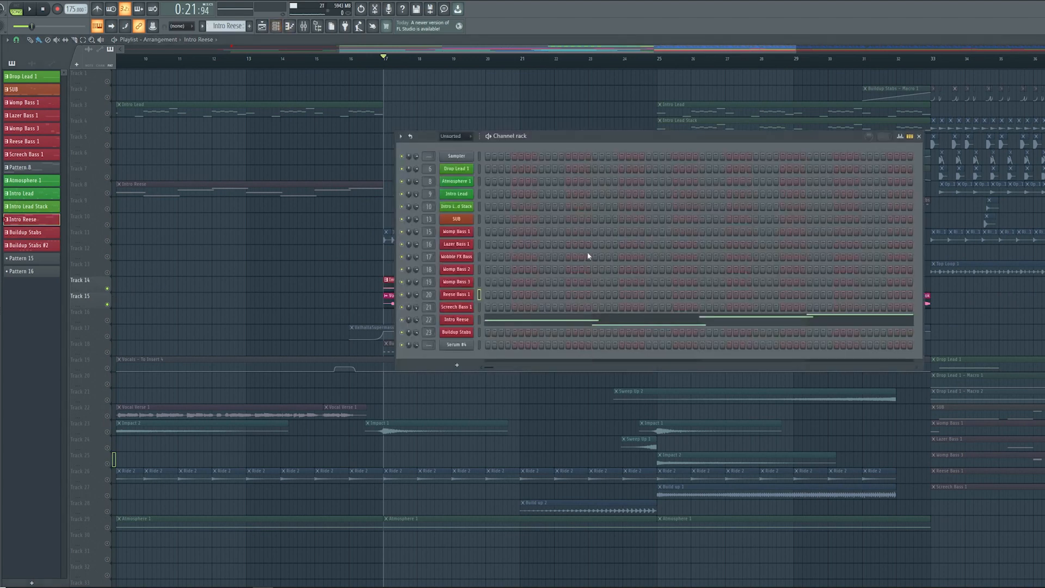
- Examine the Intro Reese patch in Serum, checking its oscillator, MG Low 24 filter and the EQ on the effects page
{"action": "left_click", "coordinate": [469, 323]}
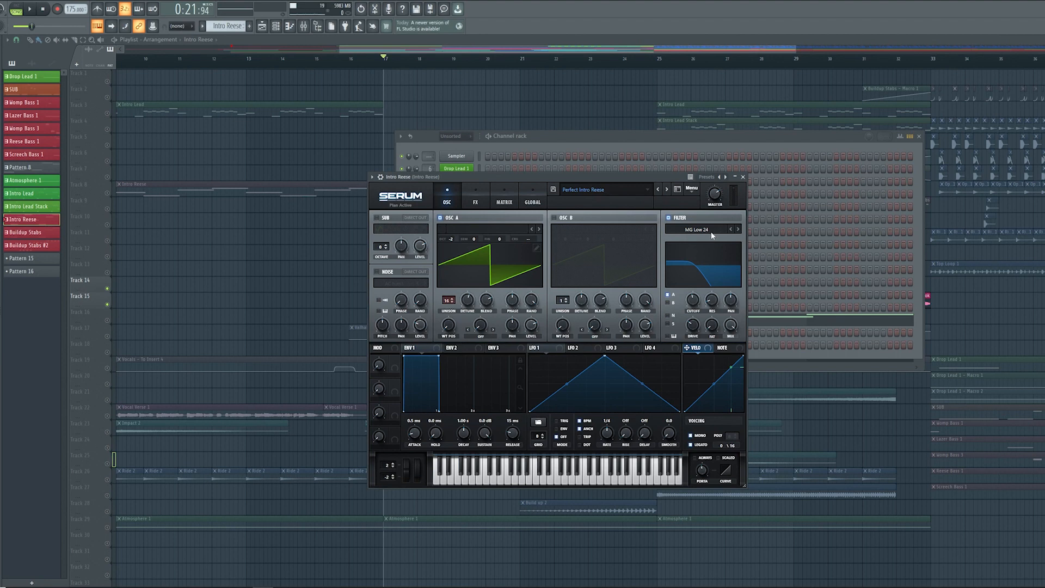
{"action": "left_click", "coordinate": [477, 201]}
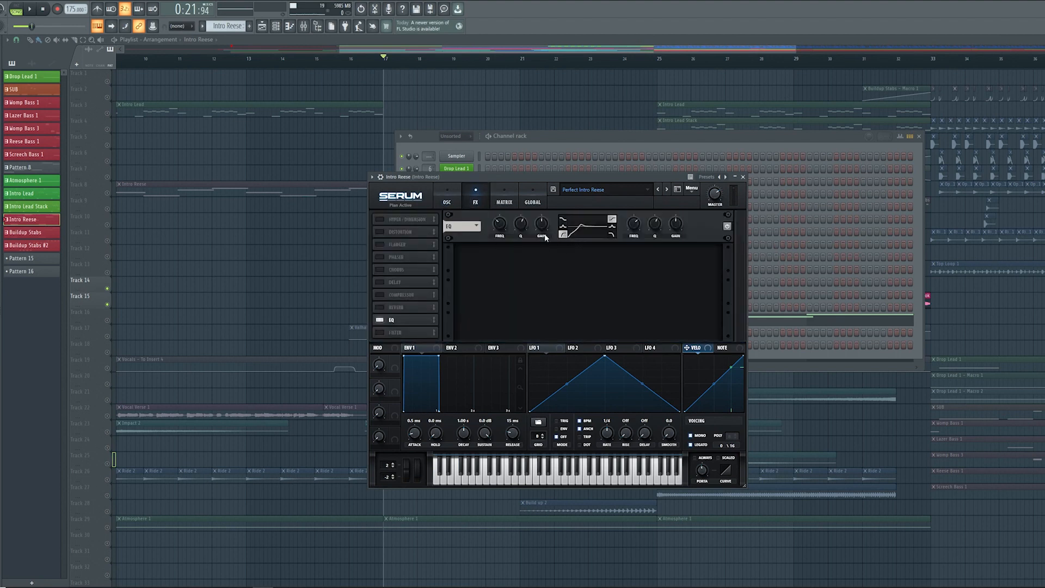
{"action": "left_click", "coordinate": [563, 219]}
{"action": "left_click", "coordinate": [564, 236]}
{"action": "left_click", "coordinate": [457, 196]}
{"action": "left_click", "coordinate": [743, 177]}
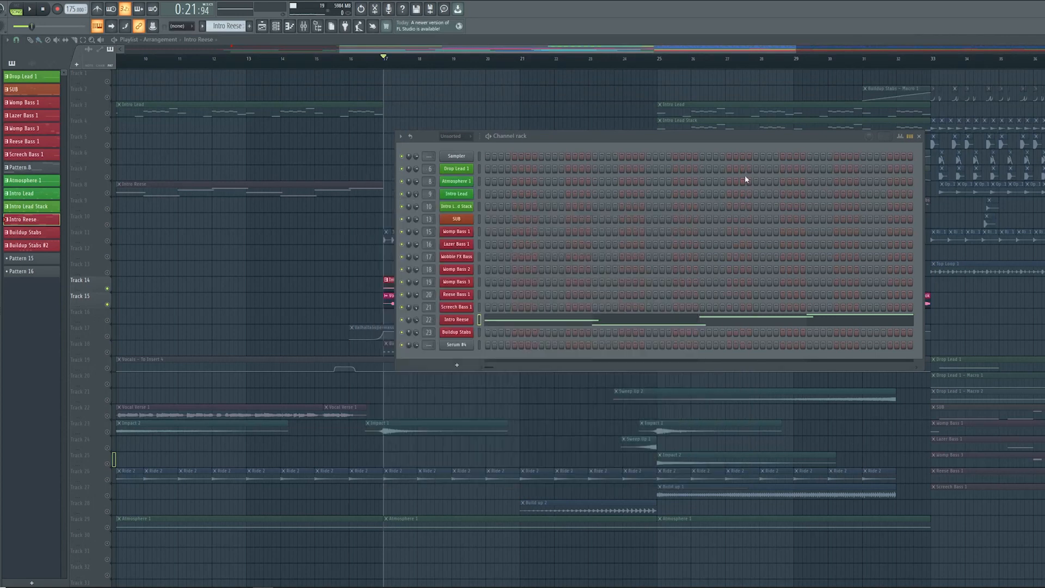
- Play back the Vocal Hook together with the Intro Reese from bar 17 to about bar 25
{"action": "key", "text": "F6"}
{"action": "scroll", "coordinate": [305, 292], "scroll_direction": "up", "scroll_amount": 3}
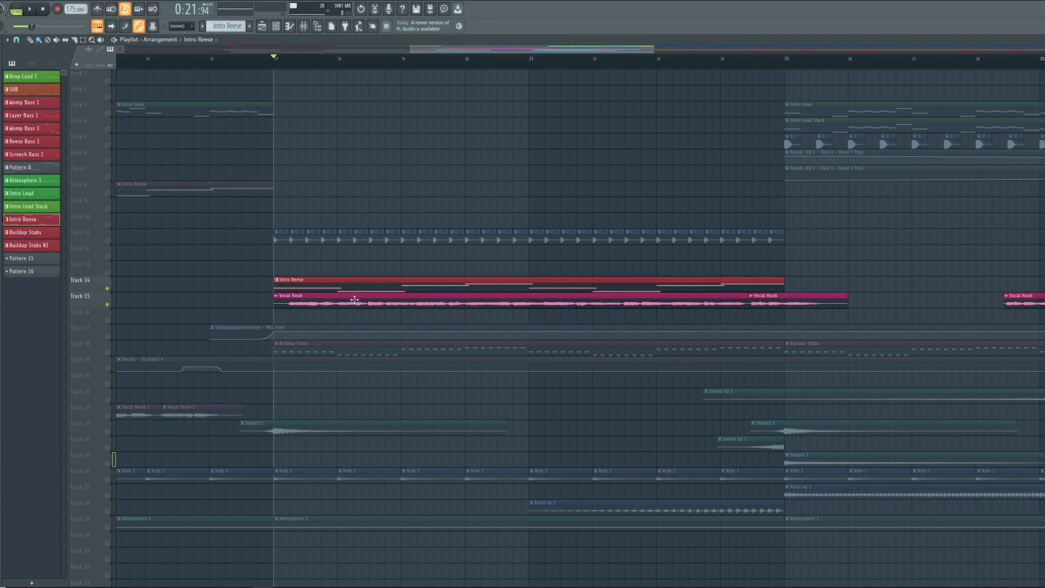
{"action": "scroll", "coordinate": [460, 276], "scroll_direction": "down", "scroll_amount": 4}
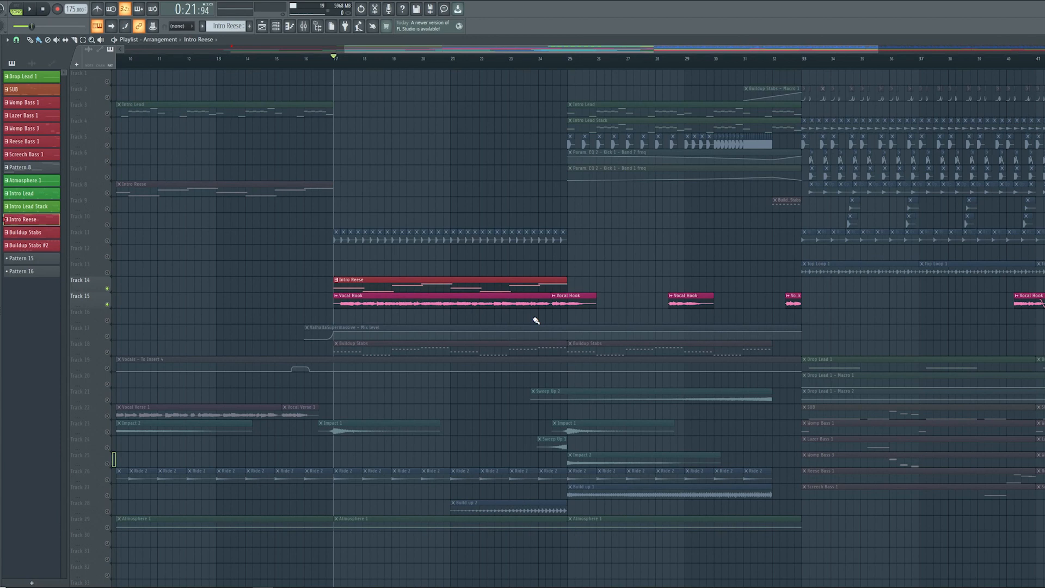
{"action": "key", "text": "space"}
{"action": "mouse_move", "coordinate": [438, 315]}
{"action": "left_mouse_down"}
{"action": "mouse_move", "coordinate": [635, 319]}
{"action": "mouse_move", "coordinate": [619, 315]}
{"action": "mouse_move", "coordinate": [628, 303]}
{"action": "mouse_move", "coordinate": [655, 303]}
{"action": "mouse_move", "coordinate": [583, 315]}
{"action": "left_mouse_up"}
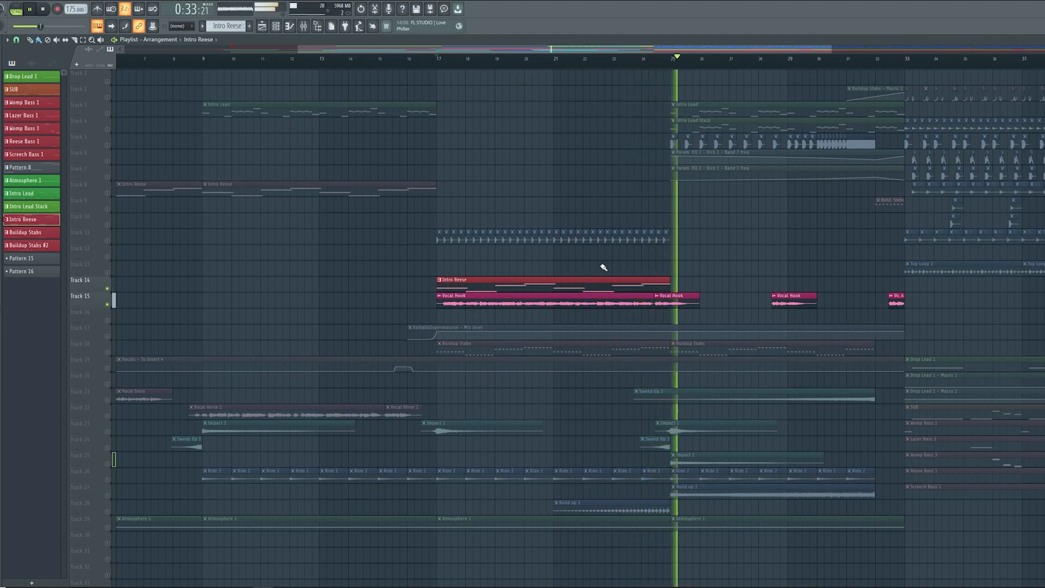
{"action": "key", "text": "space"}
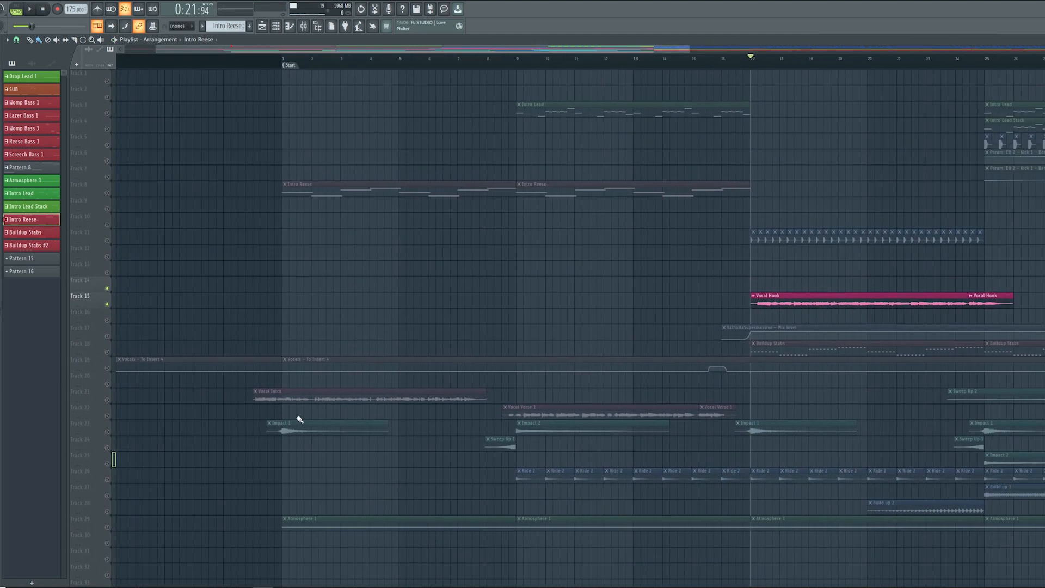
- Solo and audition the Impact clips on Track 23 and the Sweep Up clips on Track 24
{"action": "left_click", "coordinate": [109, 434]}
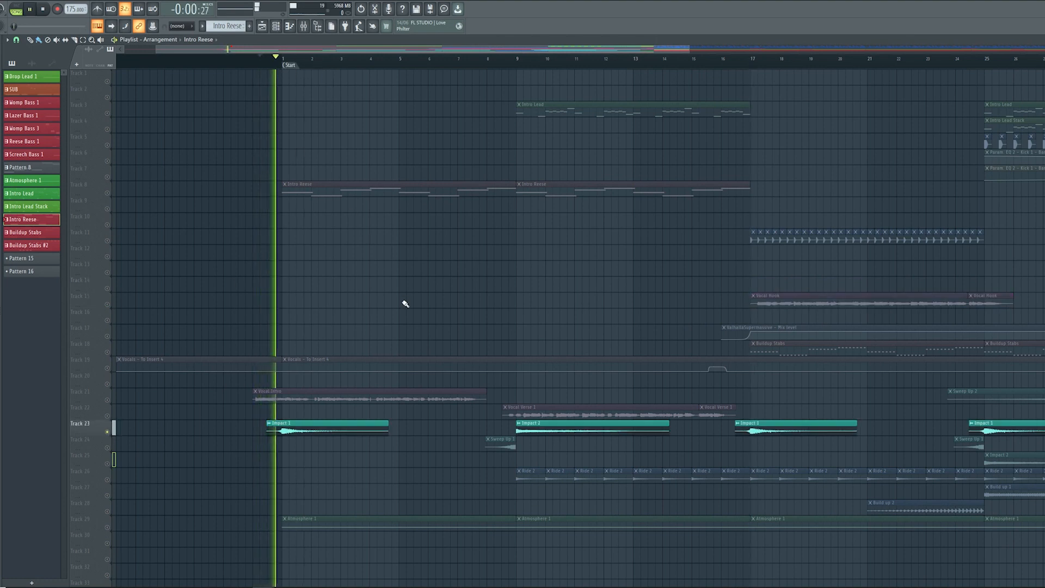
{"action": "key", "text": "space"}
{"action": "left_click", "coordinate": [372, 61]}
{"action": "key", "text": "space"}
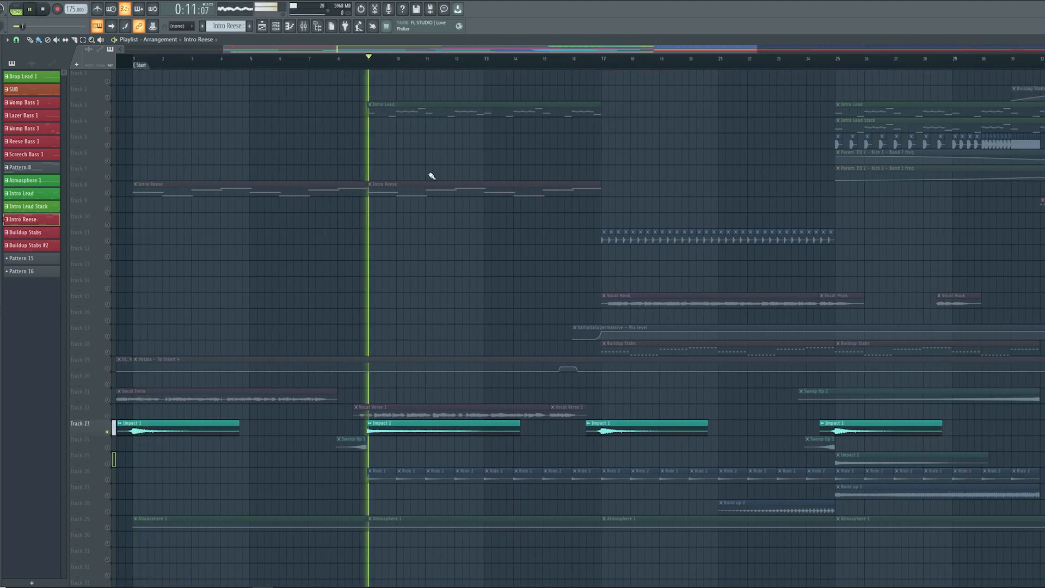
{"action": "key", "text": "space"}
{"action": "left_click", "coordinate": [108, 448]}
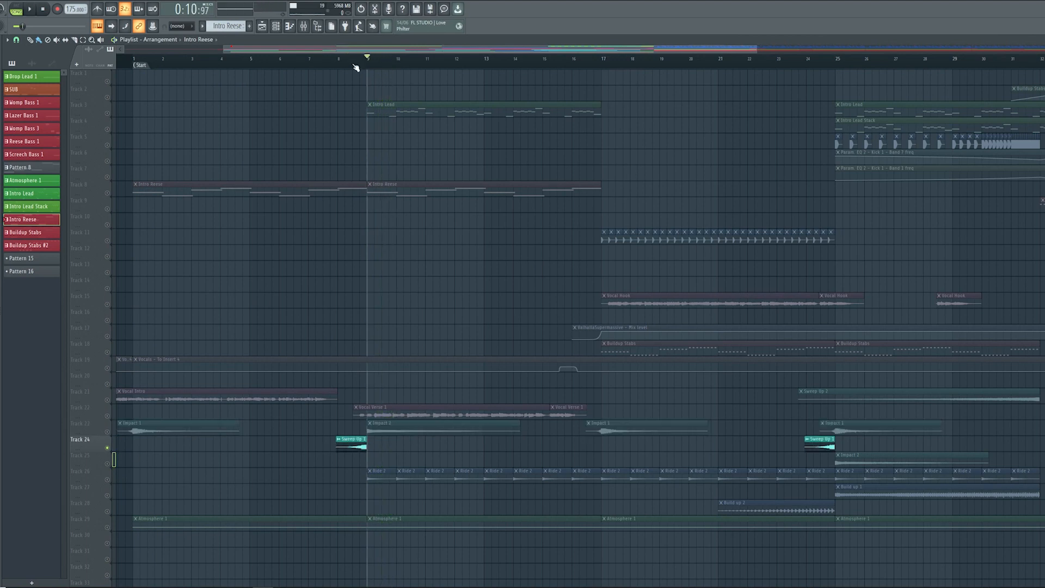
{"action": "key", "text": "space"}
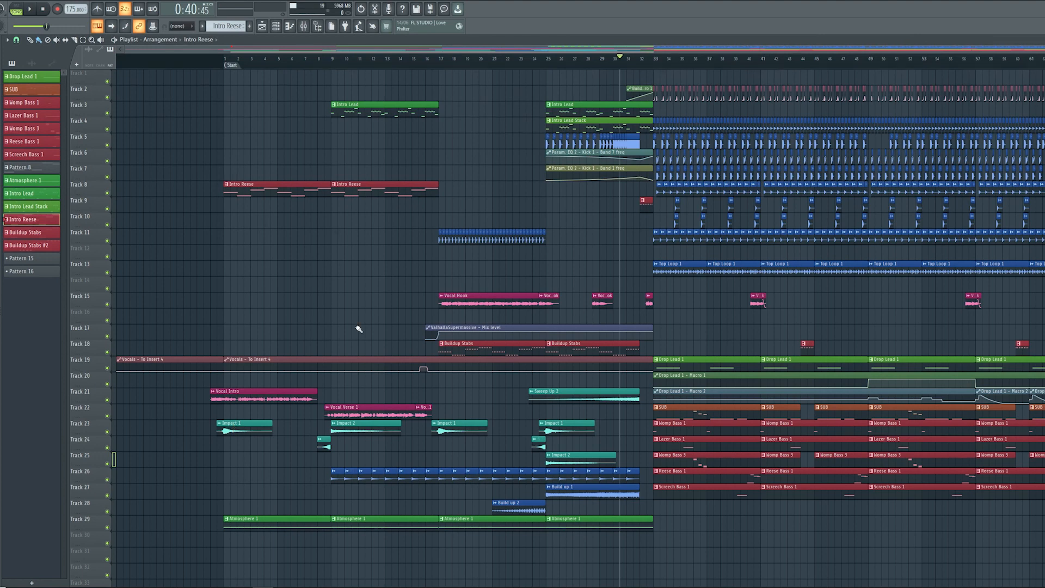
- Solo the Atmosphere 1 track and play it back from bar 1
{"action": "scroll", "coordinate": [359, 329], "scroll_direction": "up", "scroll_amount": 3}
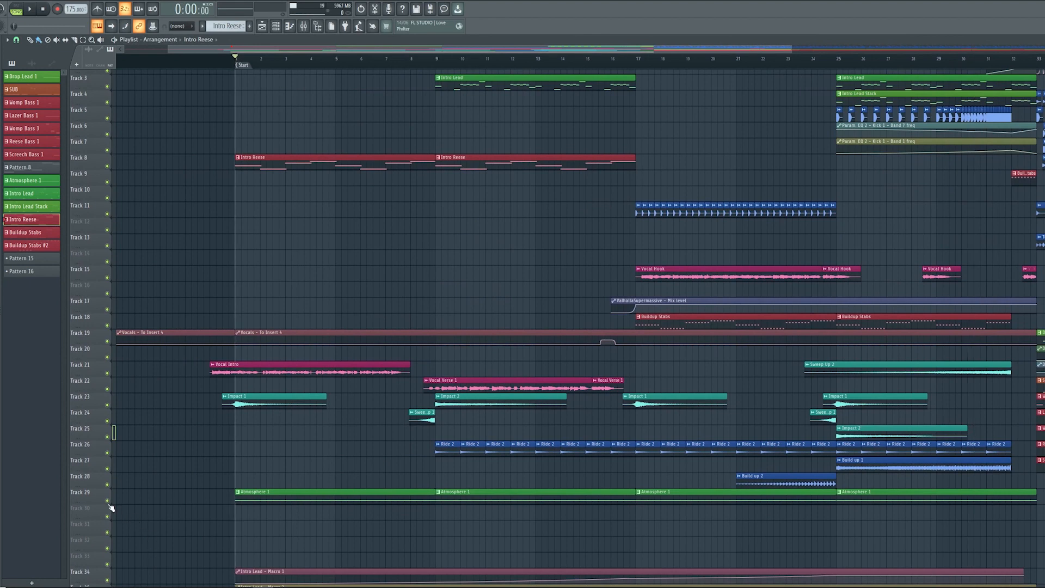
{"action": "right_click", "coordinate": [108, 501]}
{"action": "left_click_drag", "start_coordinate": [292, 450], "coordinate": [367, 445]}
{"action": "key", "text": "space"}
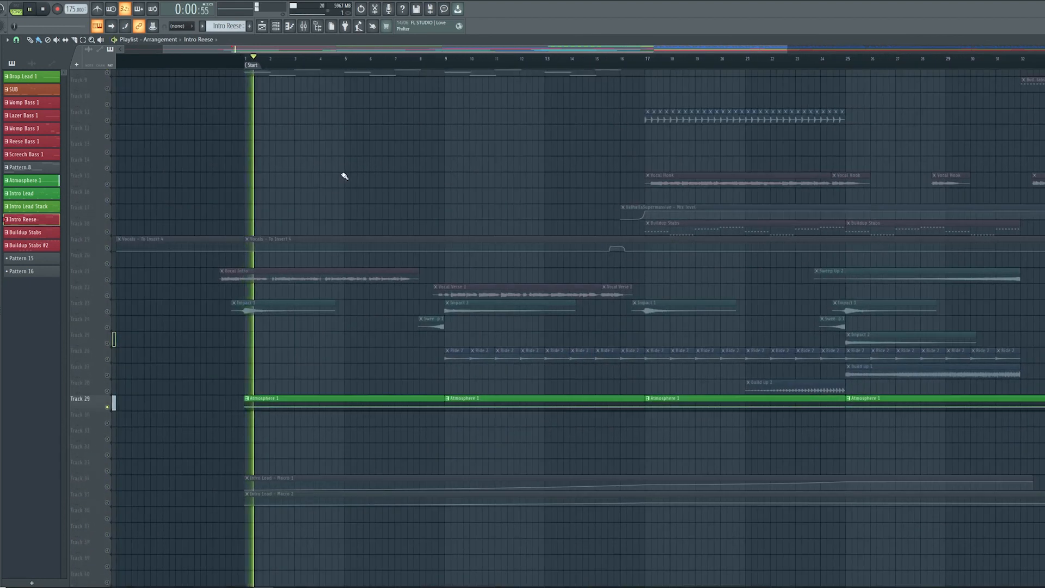
- Examine the Atmosphere 1 channel's Pigments patch during playback, including its sample engine, filters and macros
{"action": "left_click", "coordinate": [276, 26]}
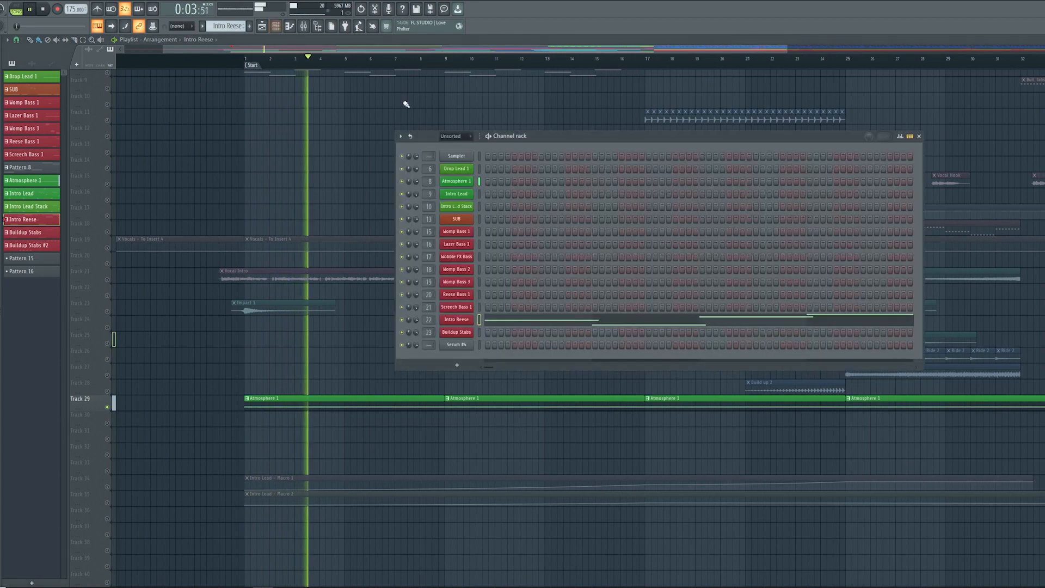
{"action": "left_click", "coordinate": [467, 181]}
{"action": "left_click", "coordinate": [541, 184]}
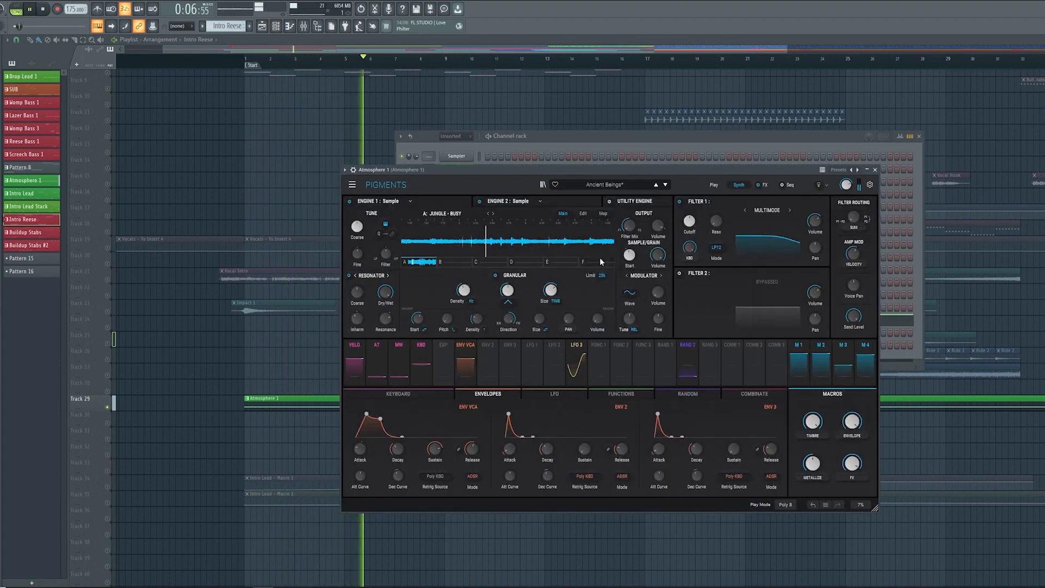
{"action": "right_click", "coordinate": [320, 193]}
{"action": "key", "text": "space"}
- Solo the Ride 2 clips on Track 26 and play them back from bar 9
{"action": "left_click_drag", "start_coordinate": [422, 242], "coordinate": [361, 346]}
{"action": "left_click", "coordinate": [111, 440]}
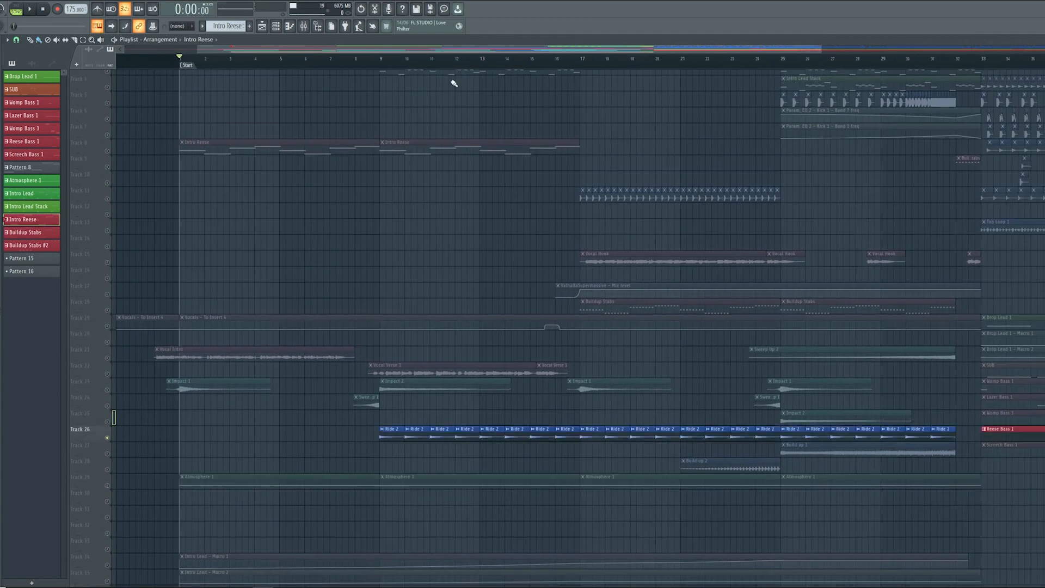
{"action": "left_click_drag", "start_coordinate": [500, 263], "coordinate": [446, 432]}
{"action": "key", "text": "space"}
{"action": "key", "text": "space"}
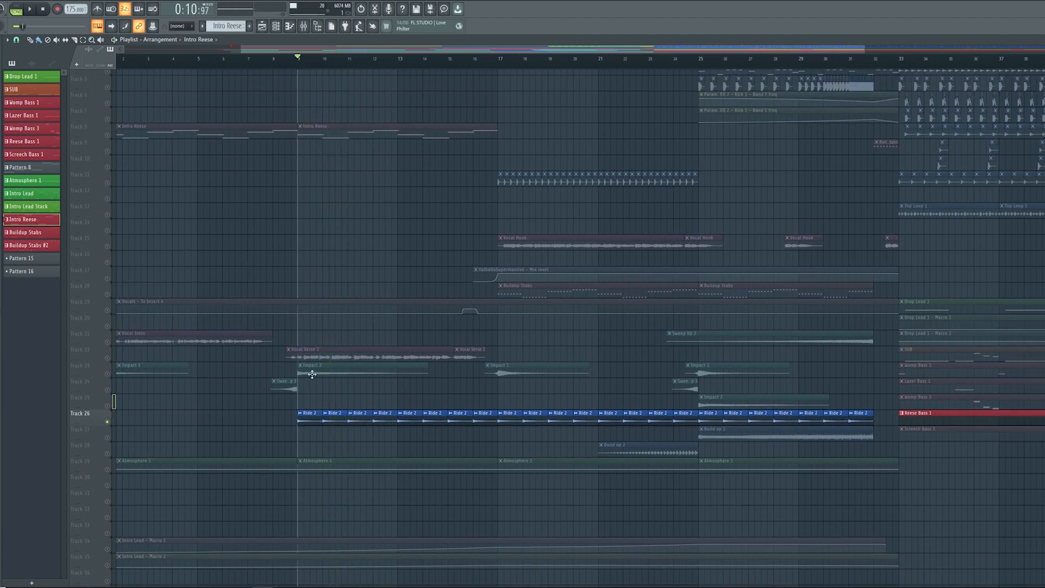
- Solo the Intro Lead on Track 3 and open its Pigments instrument
{"action": "left_click_drag", "start_coordinate": [316, 292], "coordinate": [340, 349]}
{"action": "right_click", "coordinate": [109, 113]}
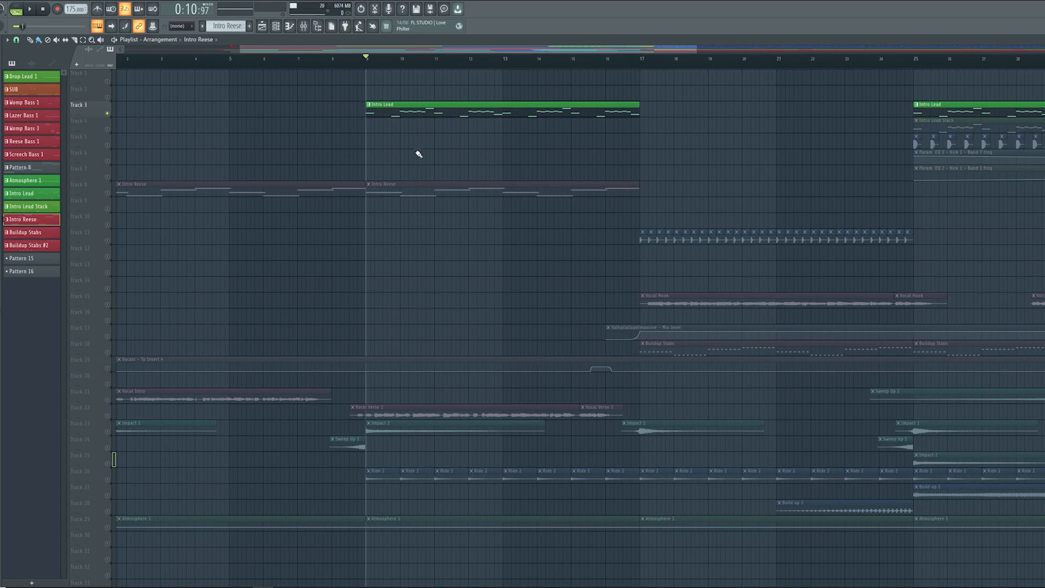
{"action": "scroll", "coordinate": [419, 152], "scroll_direction": "down", "scroll_amount": 3}
{"action": "scroll", "coordinate": [480, 157], "scroll_direction": "right", "scroll_amount": 1}
{"action": "scroll", "coordinate": [545, 145], "scroll_direction": "down", "scroll_amount": 2}
{"action": "left_click_drag", "start_coordinate": [584, 112], "coordinate": [523, 132]}
{"action": "left_click", "coordinate": [548, 141], "text": "ctrl"}
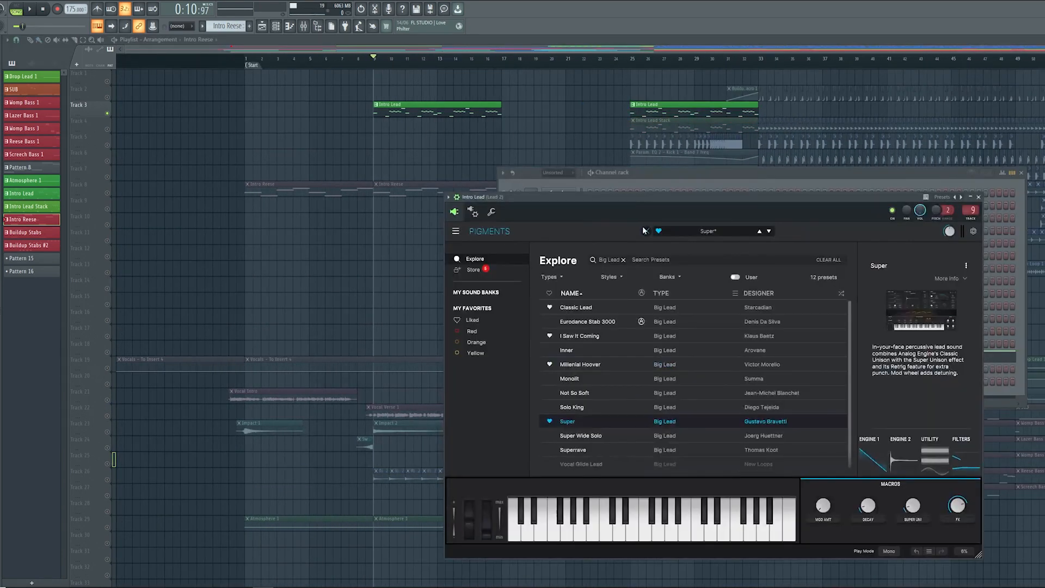
- Show the Intro Lead's Super preset in the Pigments synth view and play the lead back from bar 9
{"action": "left_click", "coordinate": [647, 230]}
{"action": "left_click_drag", "start_coordinate": [647, 198], "coordinate": [633, 174]}
{"action": "key", "text": "space"}
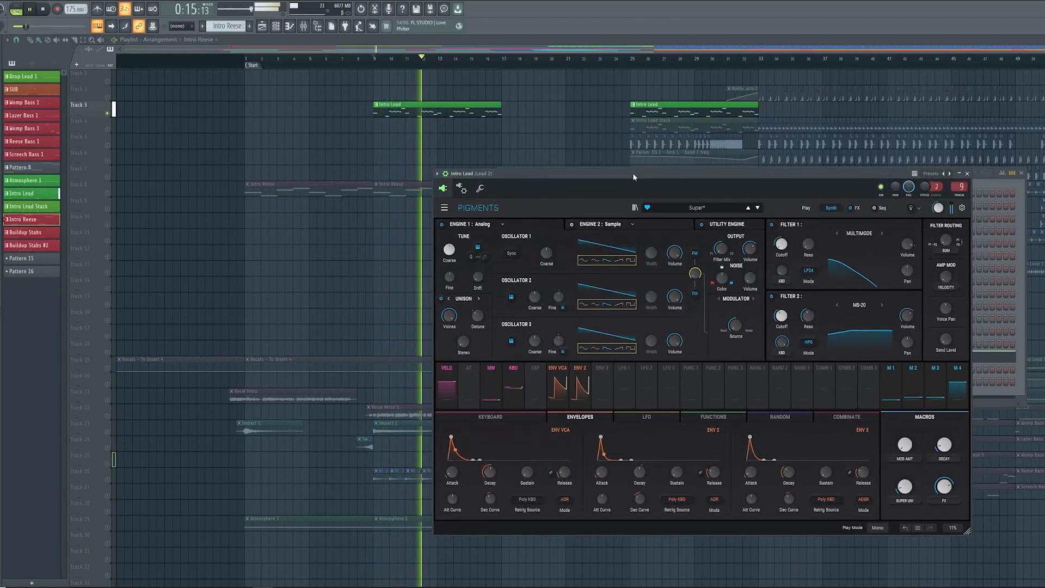
{"action": "key", "text": "space"}
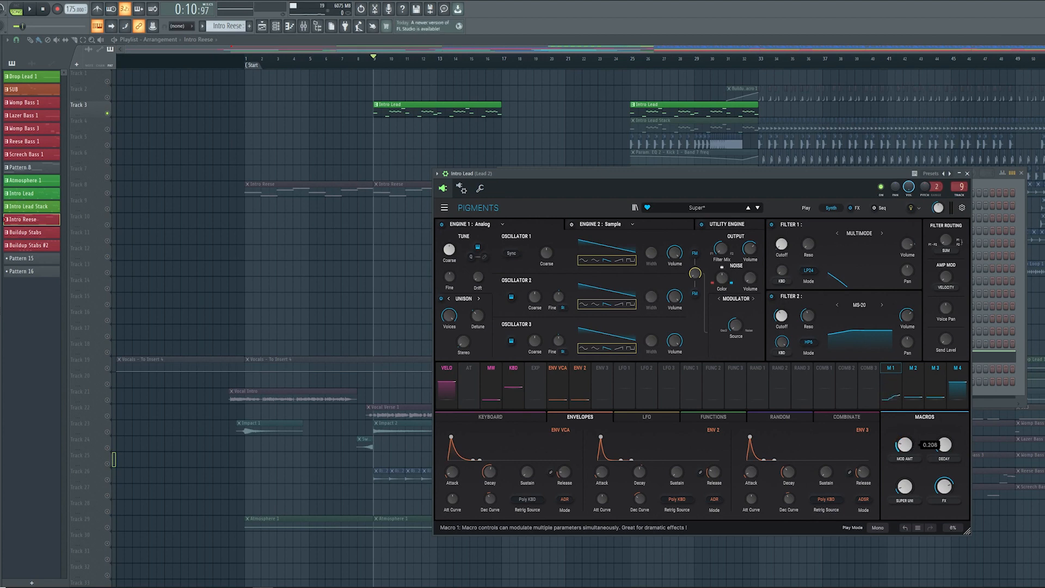
- Play the Intro Lead again while varying the Mod Amt macro in Pigments, and close the plugin
{"action": "key", "text": "space"}
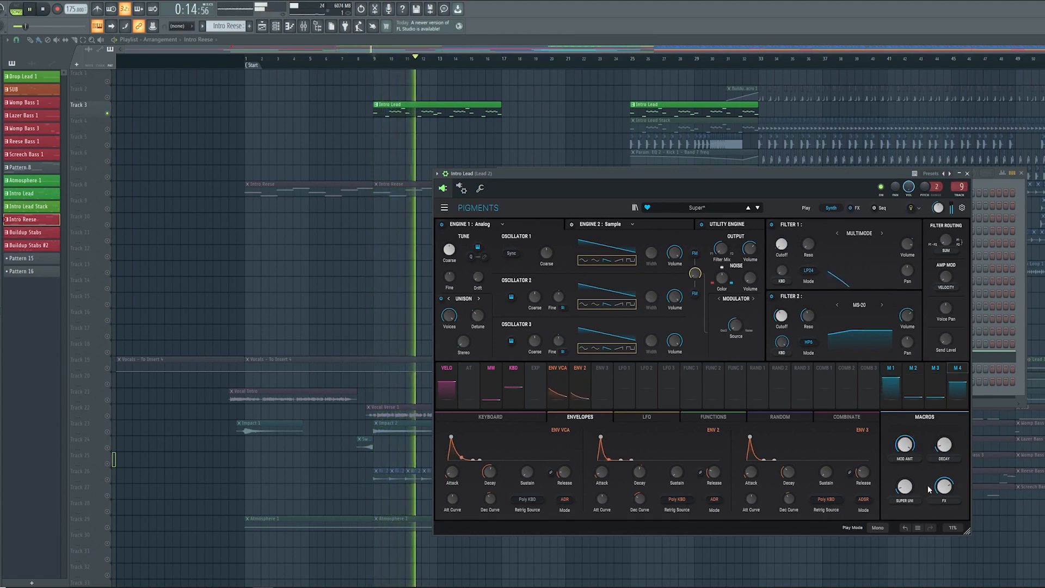
{"action": "left_click_drag", "start_coordinate": [944, 445], "coordinate": [944, 393]}
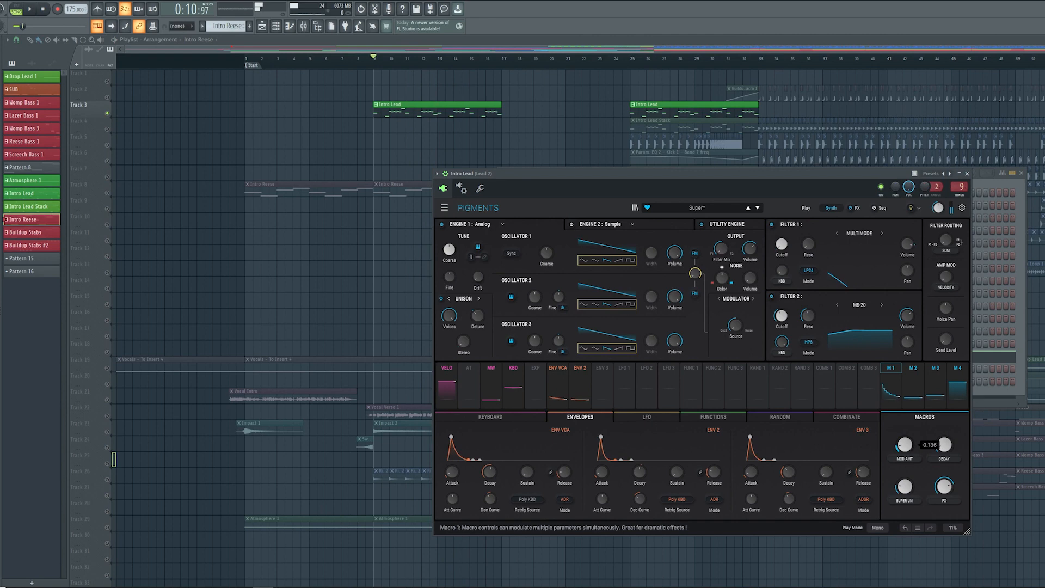
{"action": "left_click", "coordinate": [968, 174]}
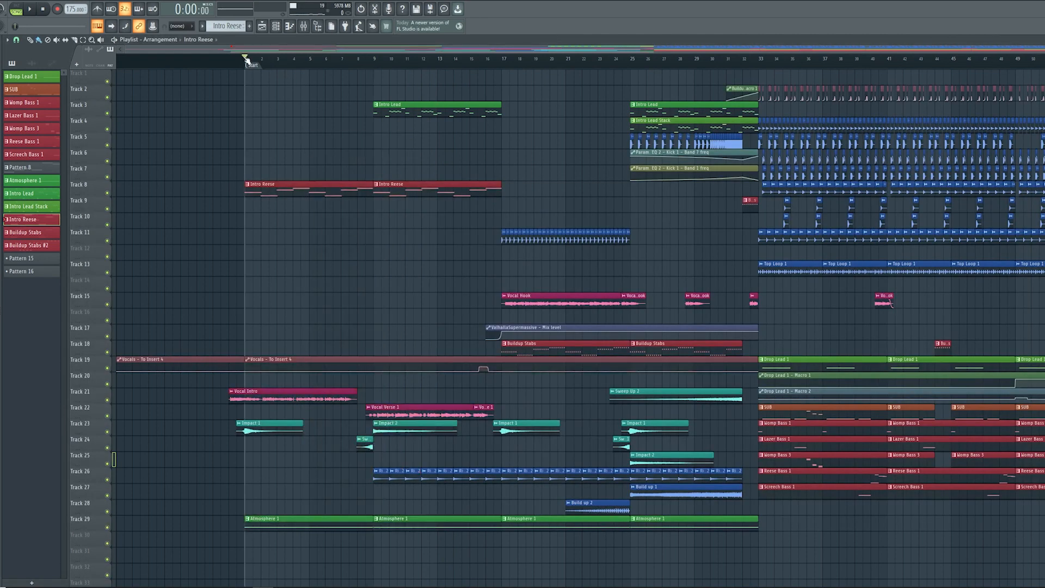
- Play back the full intro with all tracks active from the start of the Vocal Intro to bar 17
{"action": "key", "text": "space"}
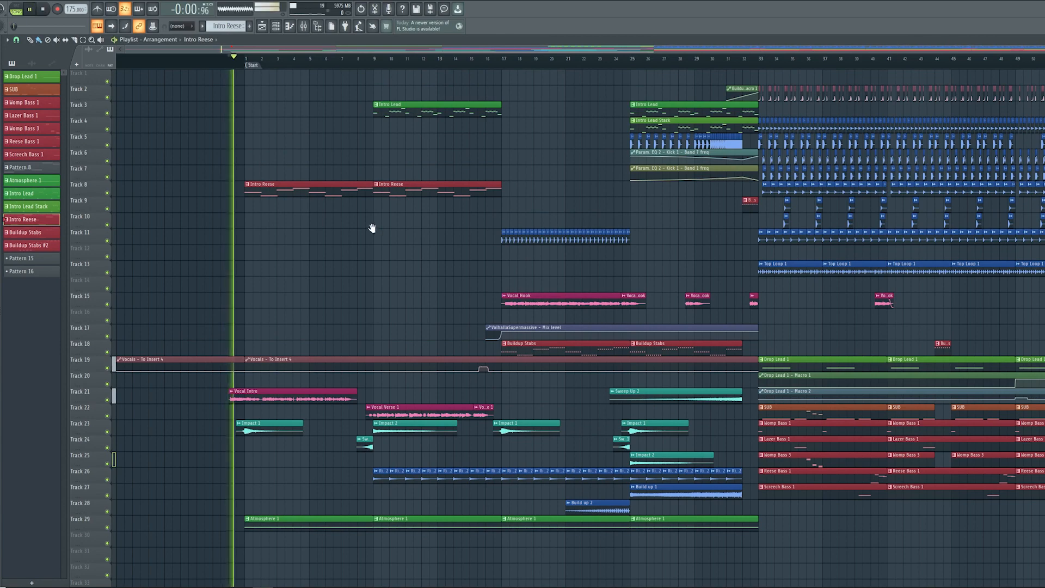
{"action": "scroll", "coordinate": [249, 340], "scroll_direction": "up", "scroll_amount": 5}
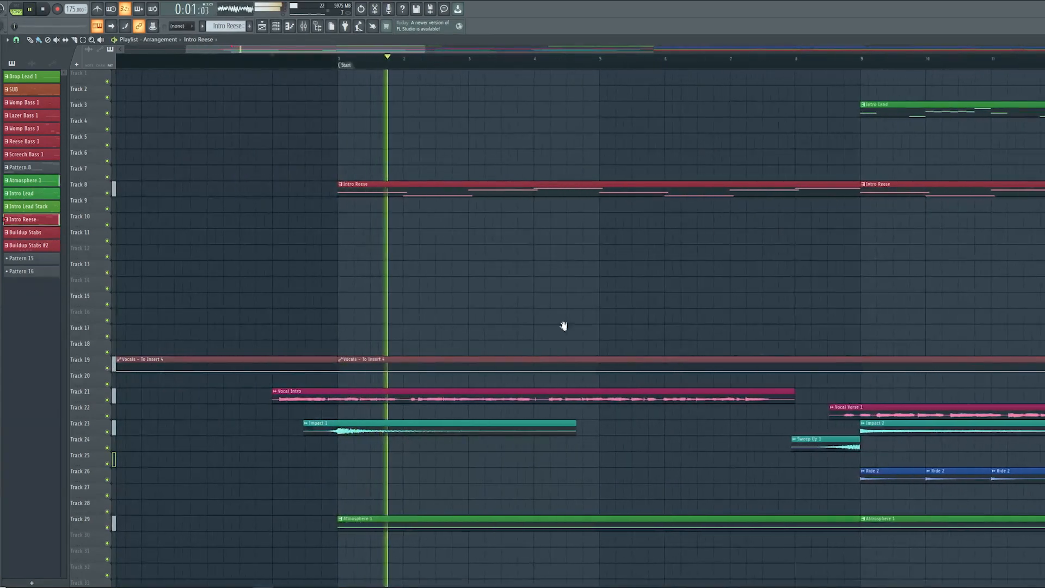
{"action": "scroll", "coordinate": [557, 357], "scroll_direction": "right", "scroll_amount": 5}
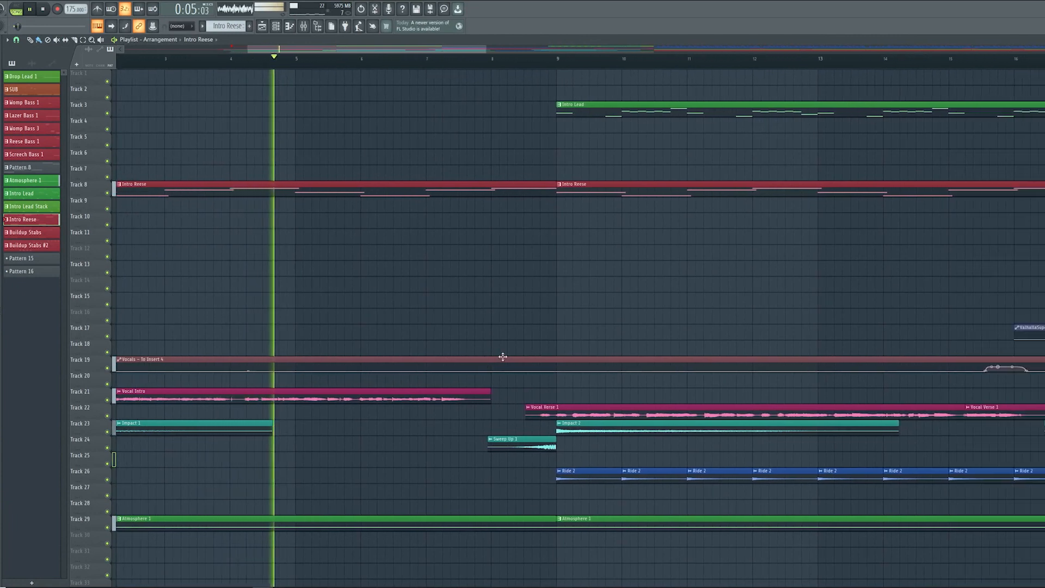
{"action": "scroll", "coordinate": [602, 341], "scroll_direction": "right", "scroll_amount": 3}
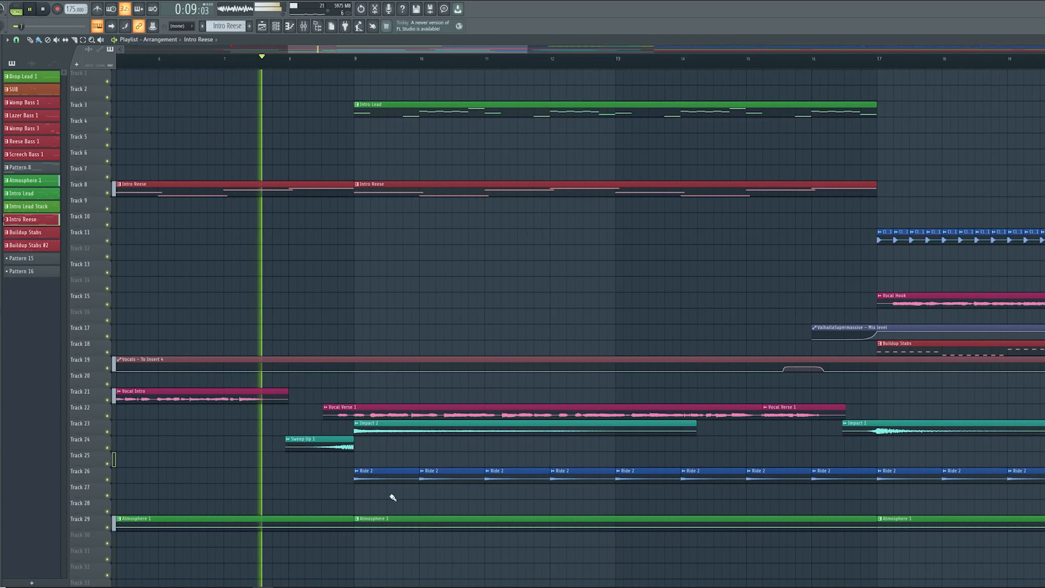
{"action": "scroll", "coordinate": [508, 358], "scroll_direction": "down", "scroll_amount": 4}
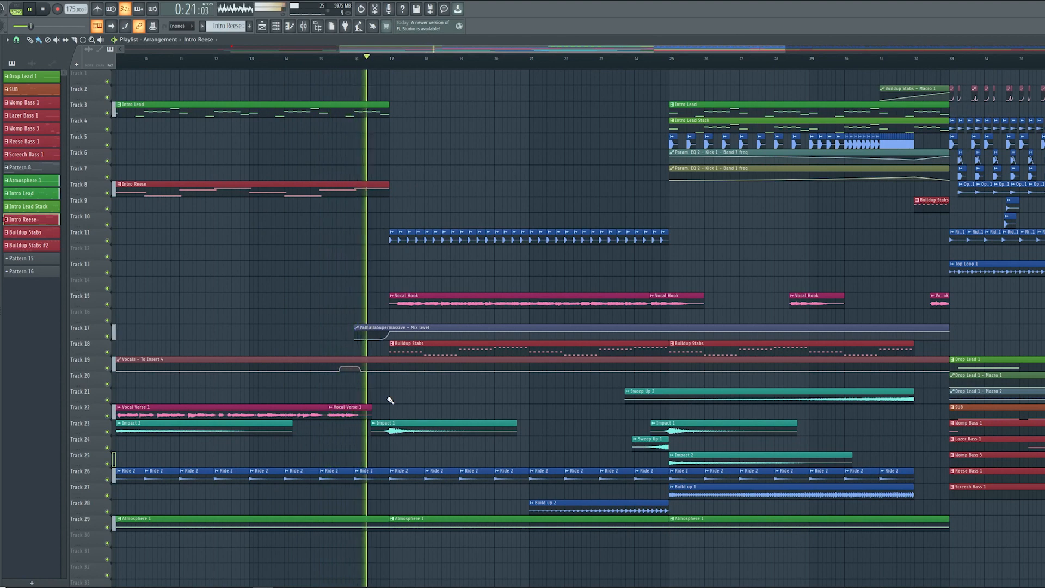
{"action": "key", "text": "space"}
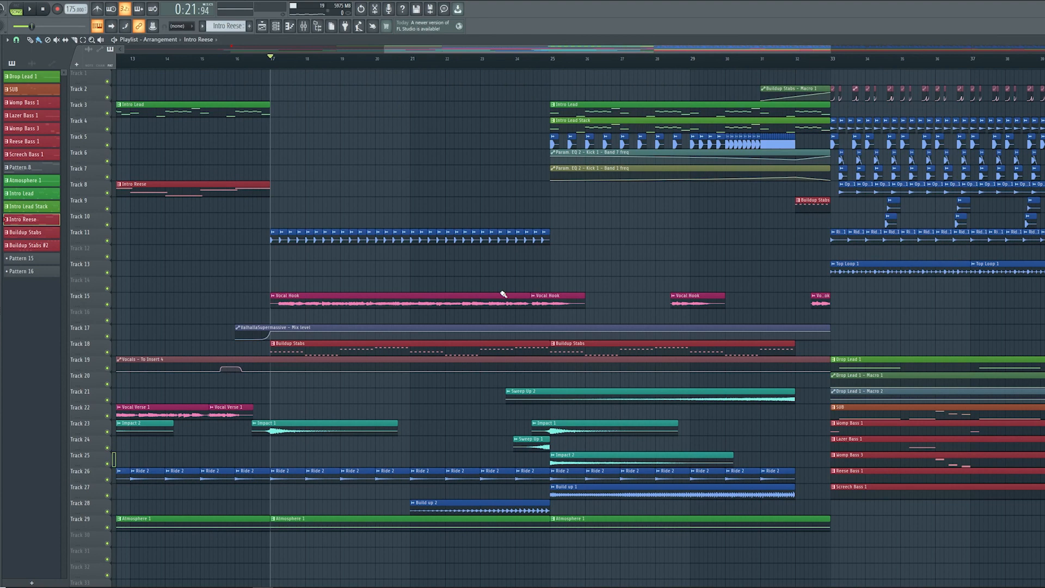
- Look over the arrangement from the buildup at bar 17 into the drop at bar 33, including the Vocal Hook placement on Track 15
{"action": "scroll", "coordinate": [462, 261], "scroll_direction": "right", "scroll_amount": 1}
{"action": "left_click_drag", "start_coordinate": [447, 169], "coordinate": [302, 306]}
{"action": "left_click", "coordinate": [376, 173], "text": "ctrl"}
{"action": "left_click_drag", "start_coordinate": [441, 131], "coordinate": [609, 115]}
{"action": "left_click", "coordinate": [419, 176], "text": "ctrl"}
{"action": "scroll", "coordinate": [512, 125], "scroll_direction": "left", "scroll_amount": 1}
{"action": "scroll", "coordinate": [623, 214], "scroll_direction": "down", "scroll_amount": 2}
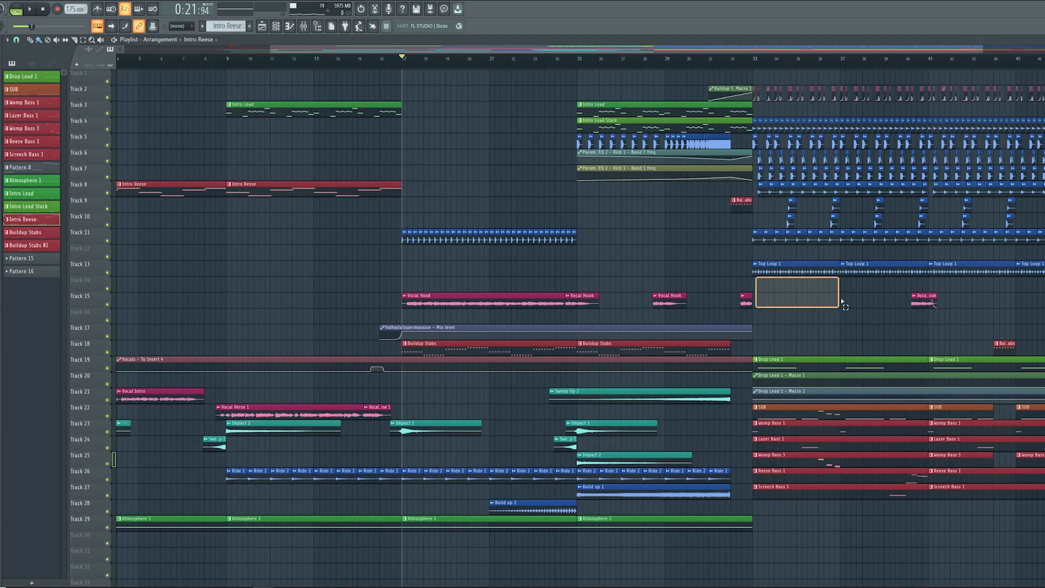
{"action": "left_click_drag", "start_coordinate": [876, 315], "coordinate": [873, 314]}
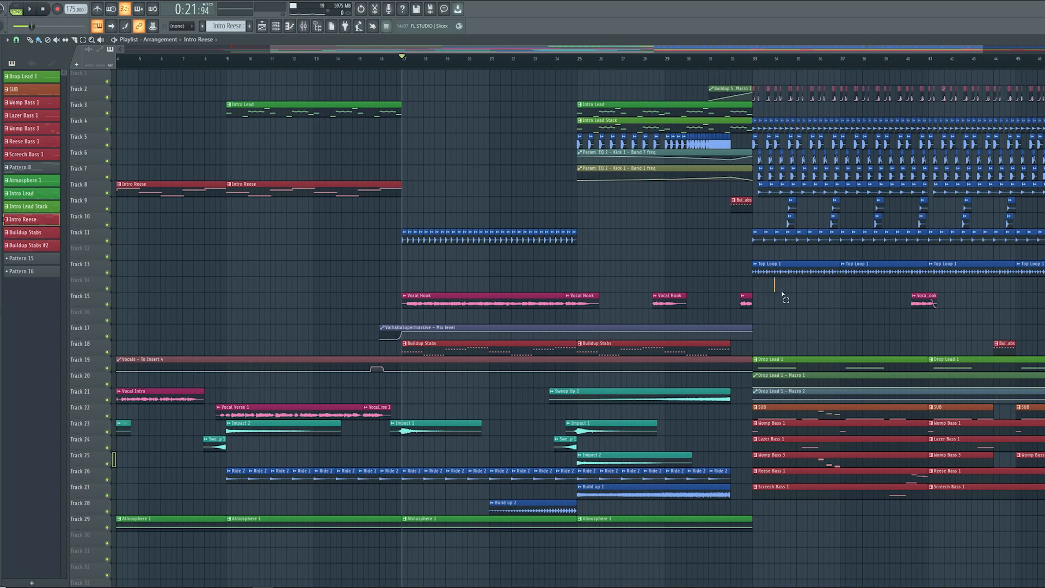
{"action": "left_click_drag", "start_coordinate": [882, 337], "coordinate": [813, 339]}
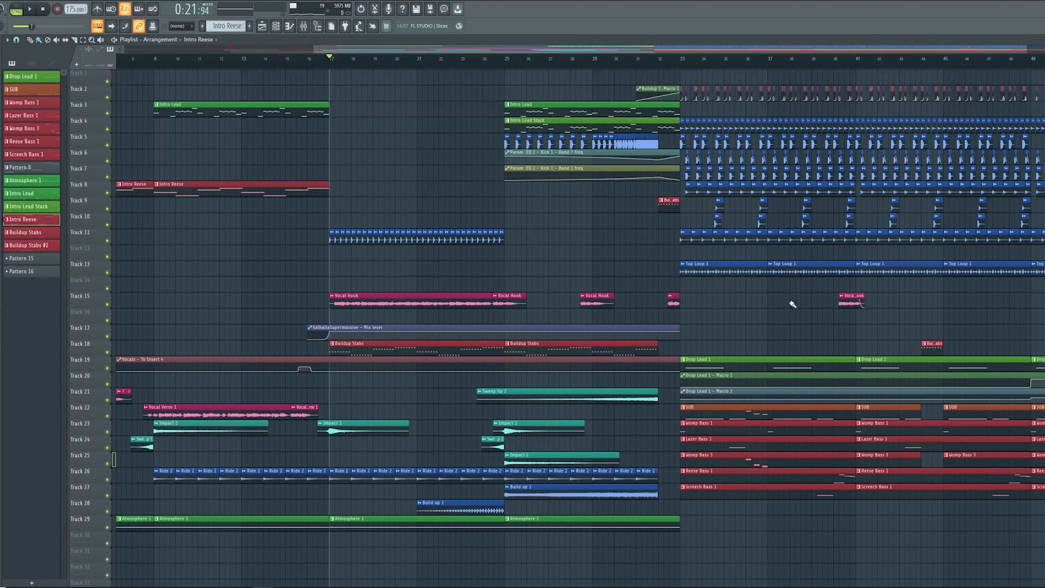
- Solo the Buildup Stabs on Track 18 and play them back from bar 17
{"action": "left_click_drag", "start_coordinate": [792, 304], "coordinate": [689, 347]}
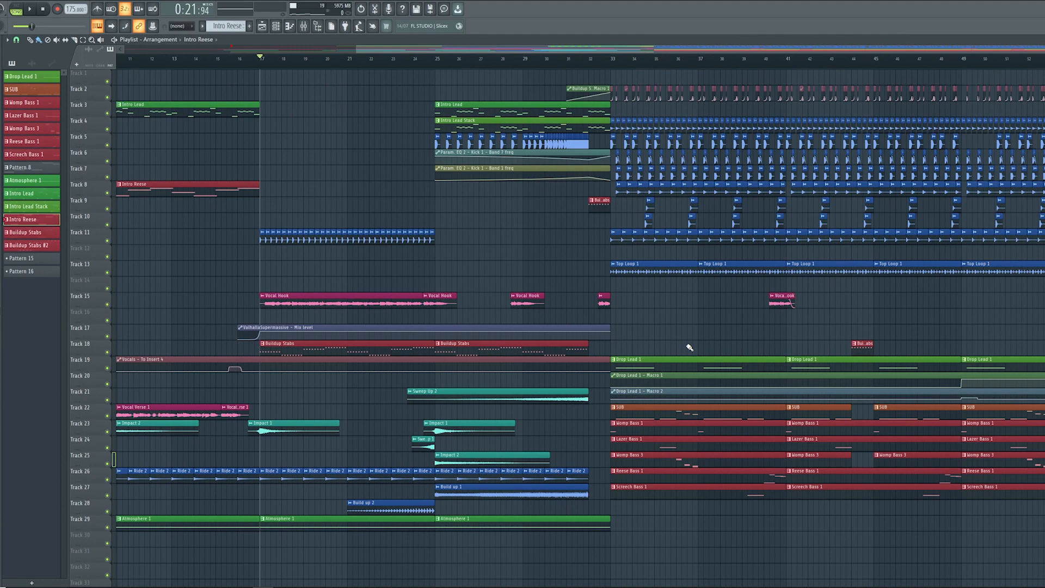
{"action": "scroll", "coordinate": [690, 347], "scroll_direction": "left", "scroll_amount": 8}
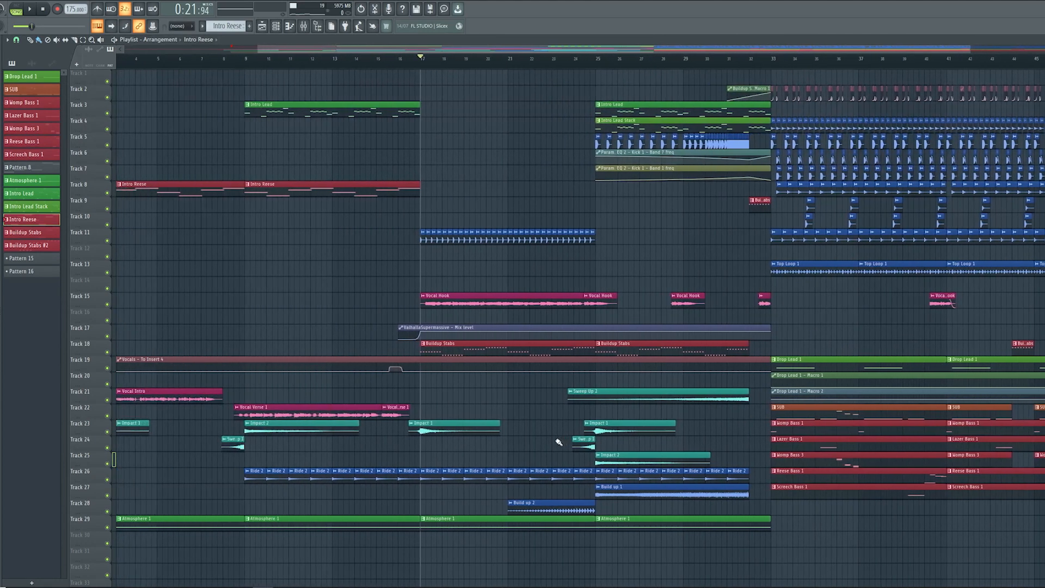
{"action": "scroll", "coordinate": [388, 386], "scroll_direction": "up", "scroll_amount": 5}
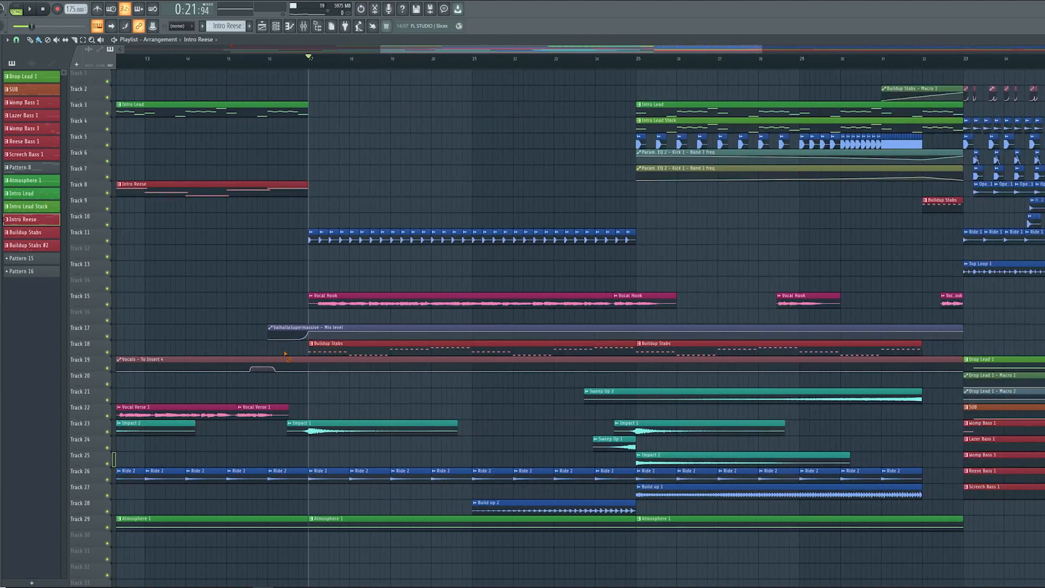
{"action": "right_click", "coordinate": [108, 353]}
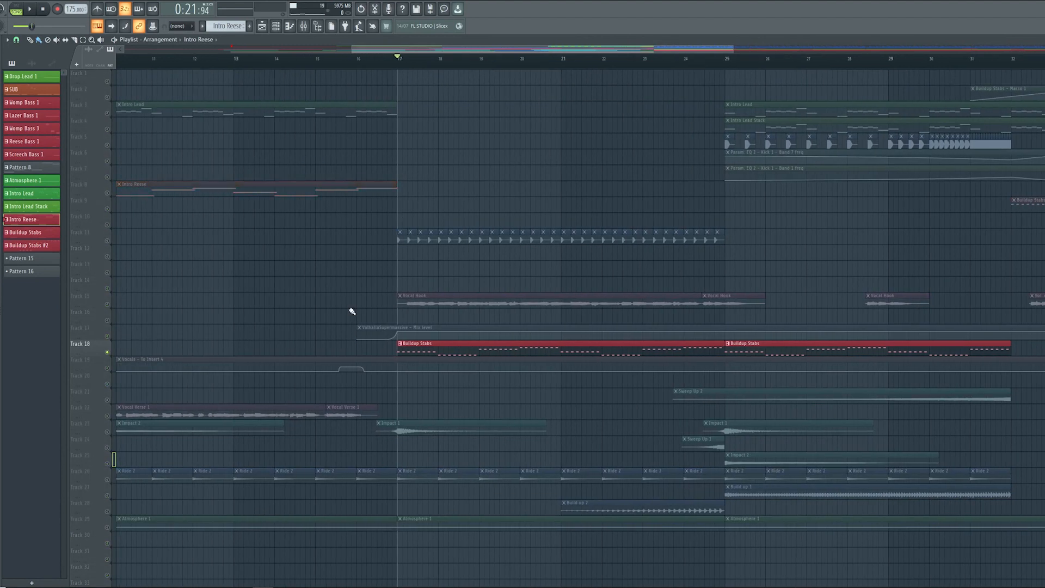
{"action": "key", "text": "space"}
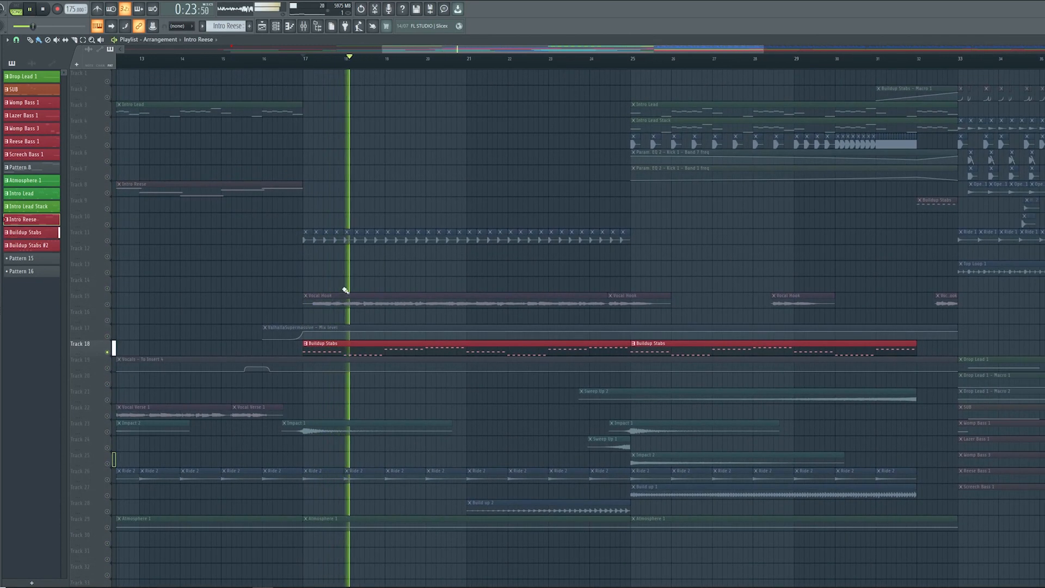
- Examine the Buildup Stabs' Serum patch, including its effects, and the pattern's notes in the piano roll
{"action": "key", "text": "F6"}
{"action": "left_click", "coordinate": [568, 367]}
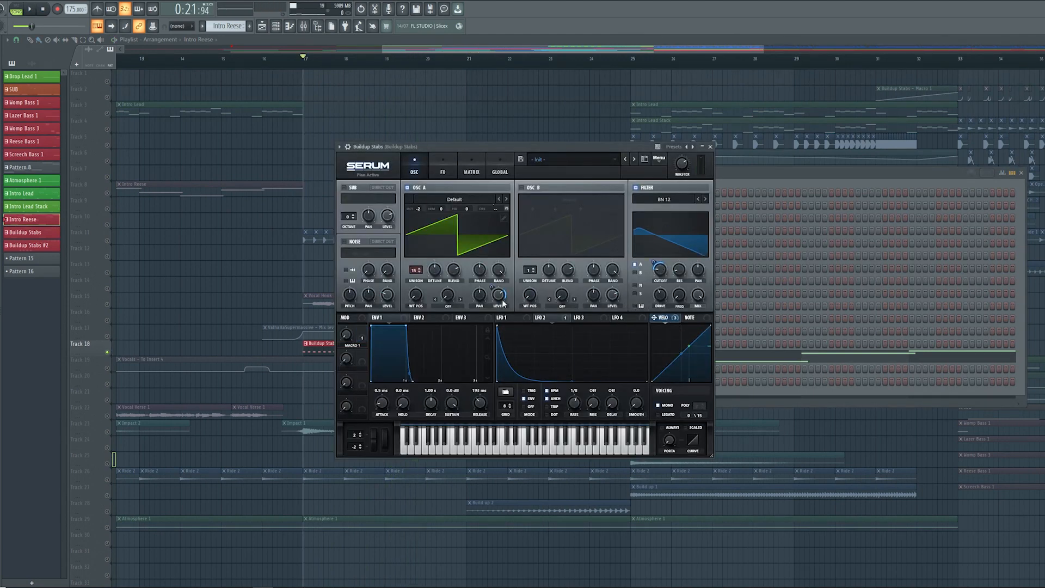
{"action": "left_click", "coordinate": [443, 172]}
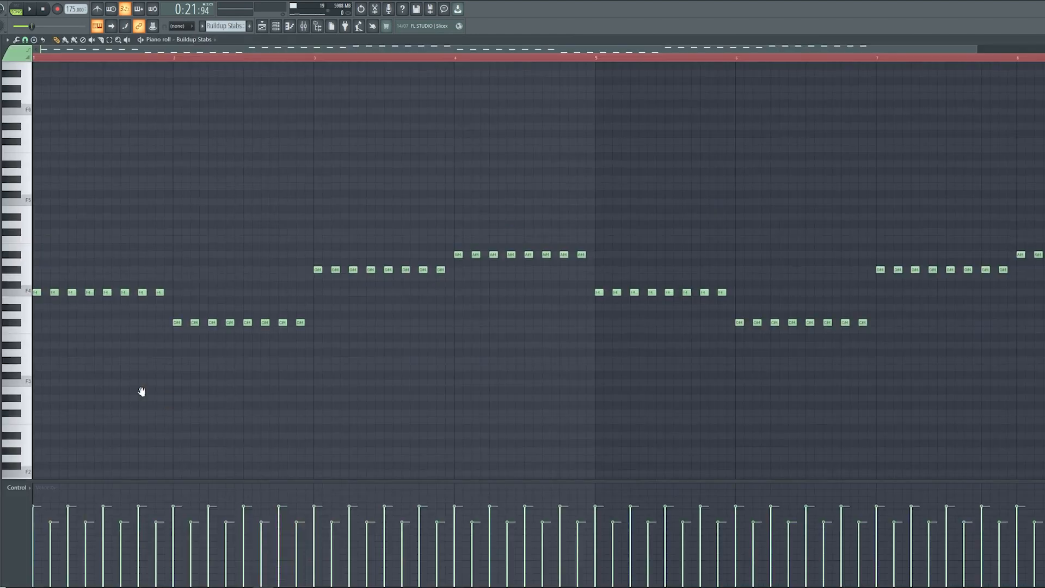
{"action": "scroll", "coordinate": [141, 392], "scroll_direction": "up", "scroll_amount": 1}
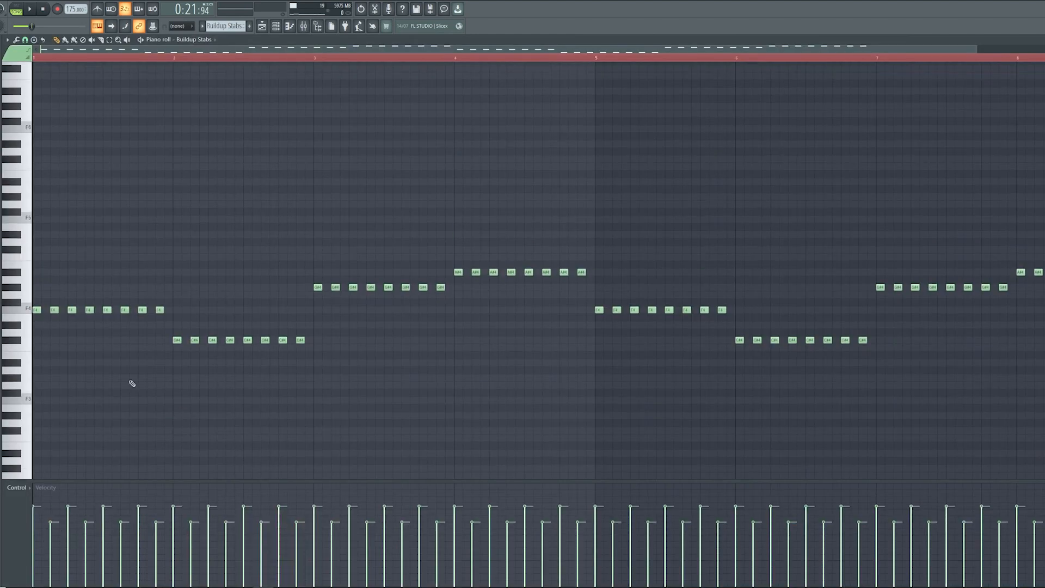
- Return to the playlist and play the soloed Buildup Stabs again from bar 17
{"action": "left_click", "coordinate": [266, 28]}
{"action": "key", "text": "space"}
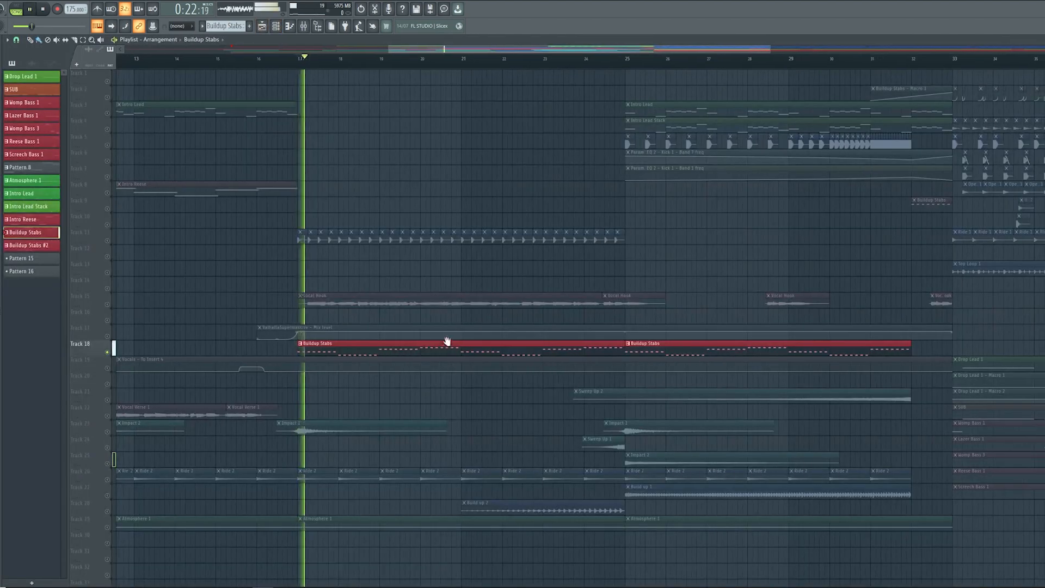
{"action": "key", "text": "space"}
{"action": "scroll", "coordinate": [356, 396], "scroll_direction": "down", "scroll_amount": 2}
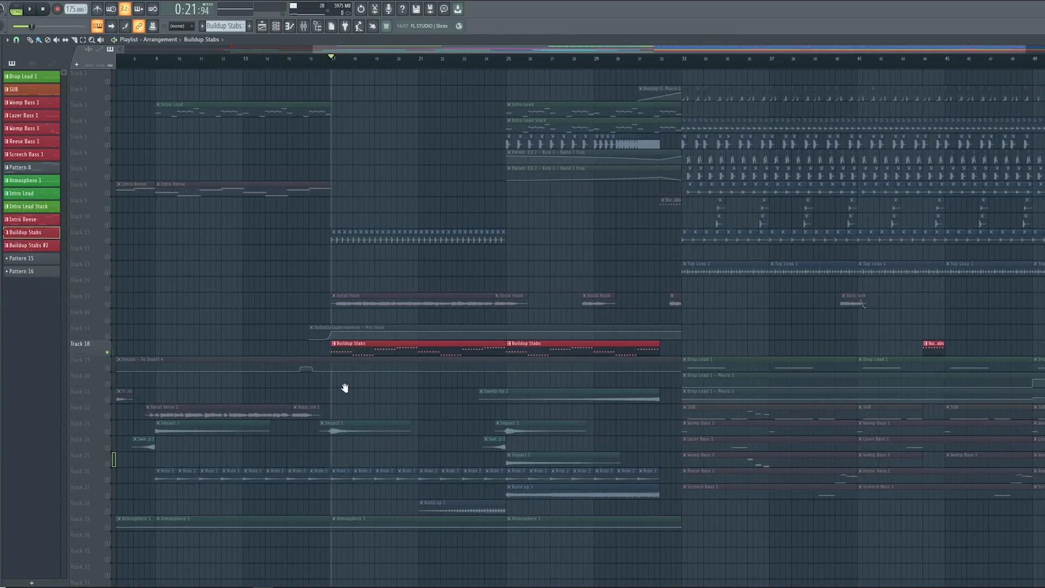
- Solo the Track 11 claps and play them back from bar 17
{"action": "left_click", "coordinate": [115, 244]}
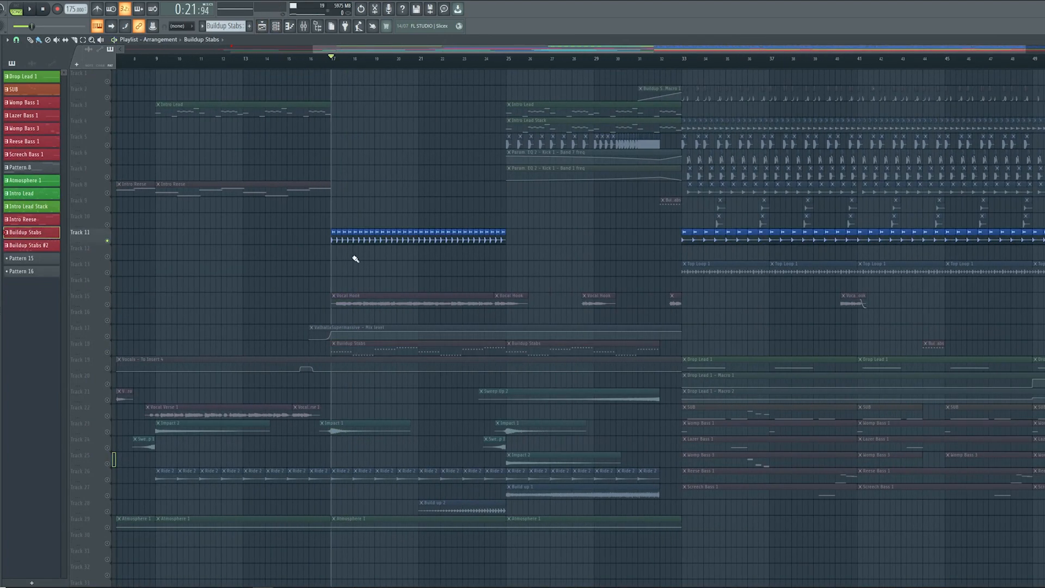
{"action": "scroll", "coordinate": [443, 280], "scroll_direction": "up", "scroll_amount": 3}
{"action": "key", "text": "space"}
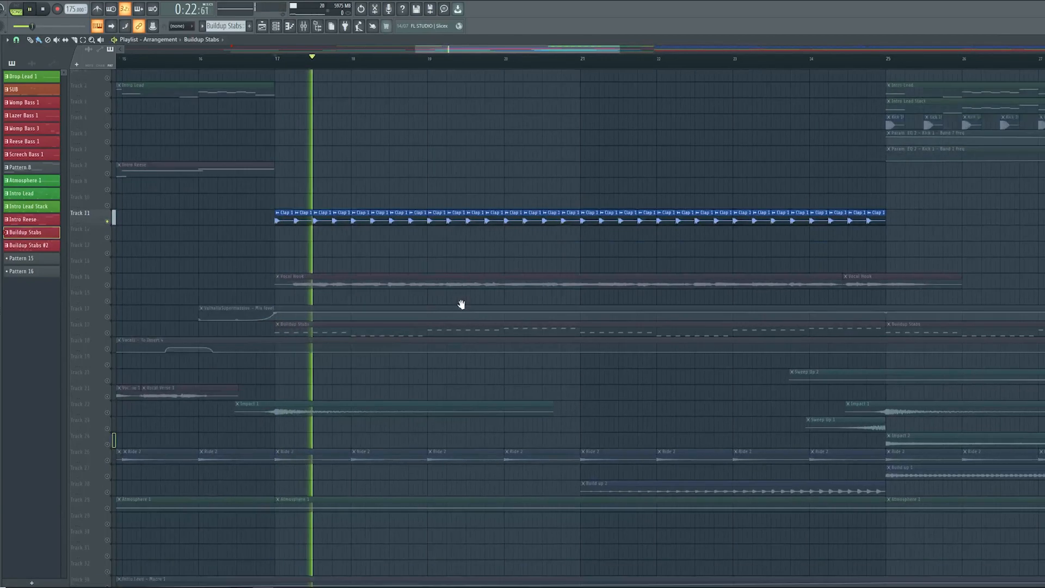
{"action": "key", "text": "space"}
{"action": "scroll", "coordinate": [315, 342], "scroll_direction": "down", "scroll_amount": 3}
{"action": "scroll", "coordinate": [414, 326], "scroll_direction": "down", "scroll_amount": 1}
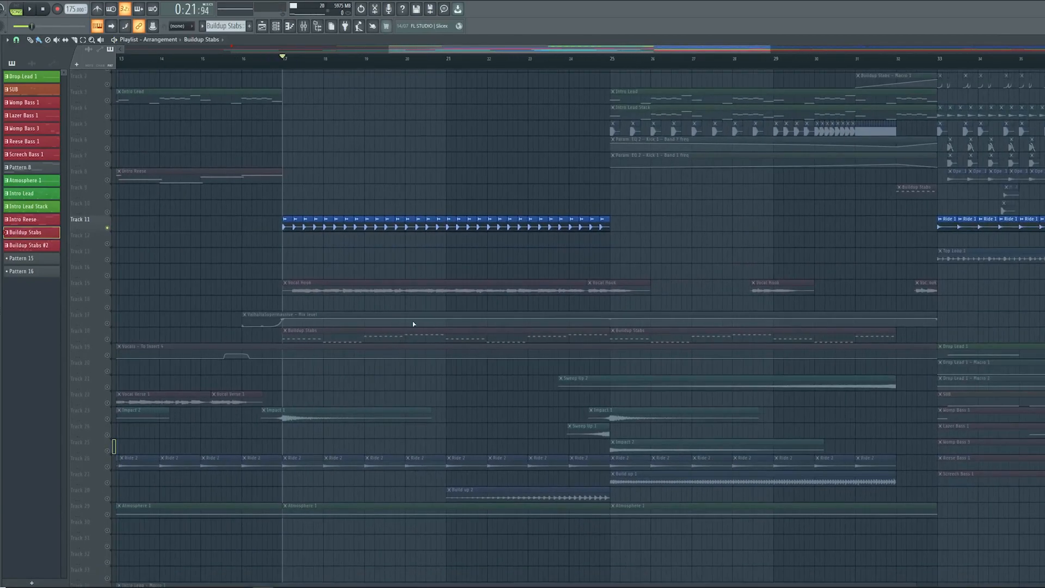
- Unsolo Track 11 and play back the first half of the buildup from bar 16 with all tracks active
{"action": "right_click", "coordinate": [107, 227]}
{"action": "scroll", "coordinate": [423, 219], "scroll_direction": "up", "scroll_amount": 3}
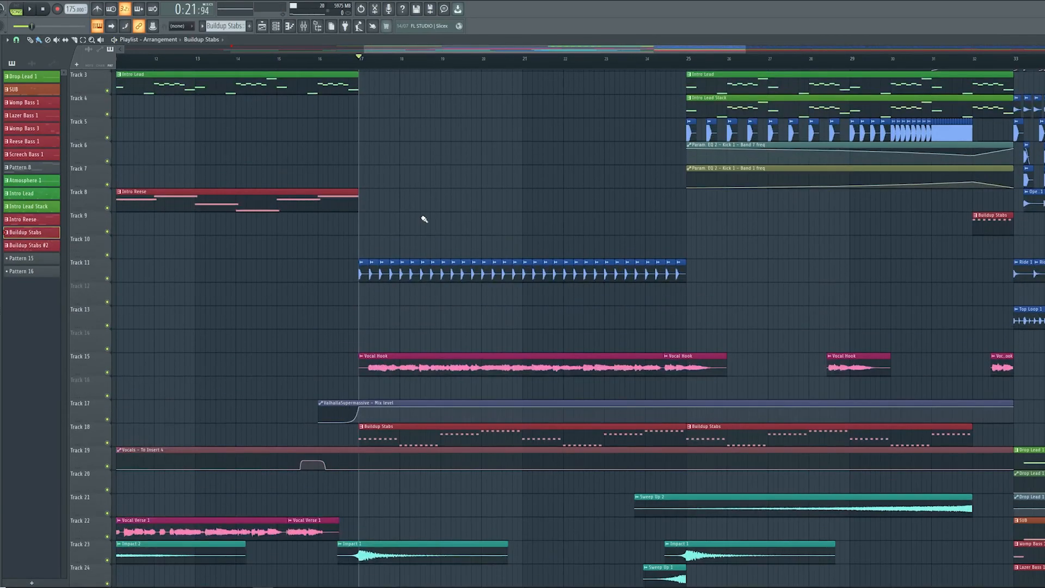
{"action": "scroll", "coordinate": [422, 220], "scroll_direction": "down", "scroll_amount": 3}
{"action": "scroll", "coordinate": [413, 164], "scroll_direction": "down", "scroll_amount": 2}
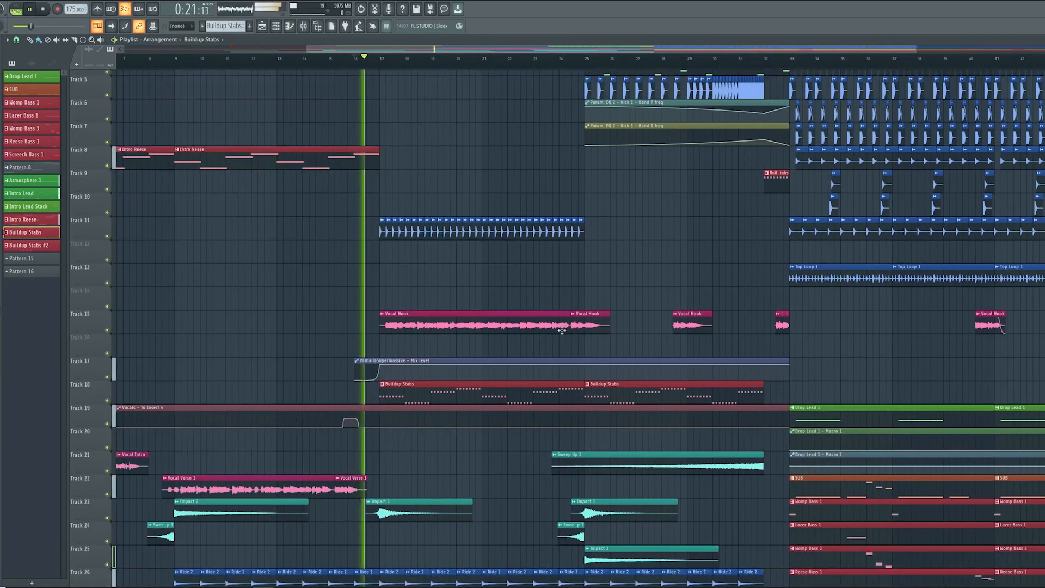
{"action": "scroll", "coordinate": [566, 385], "scroll_direction": "down", "scroll_amount": 3}
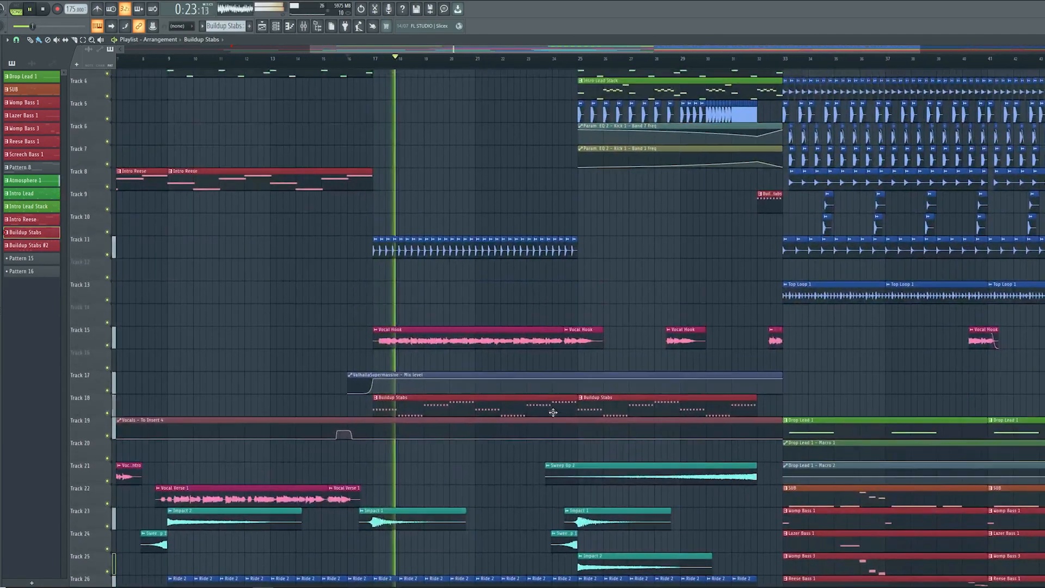
{"action": "scroll", "coordinate": [548, 408], "scroll_direction": "down", "scroll_amount": 4}
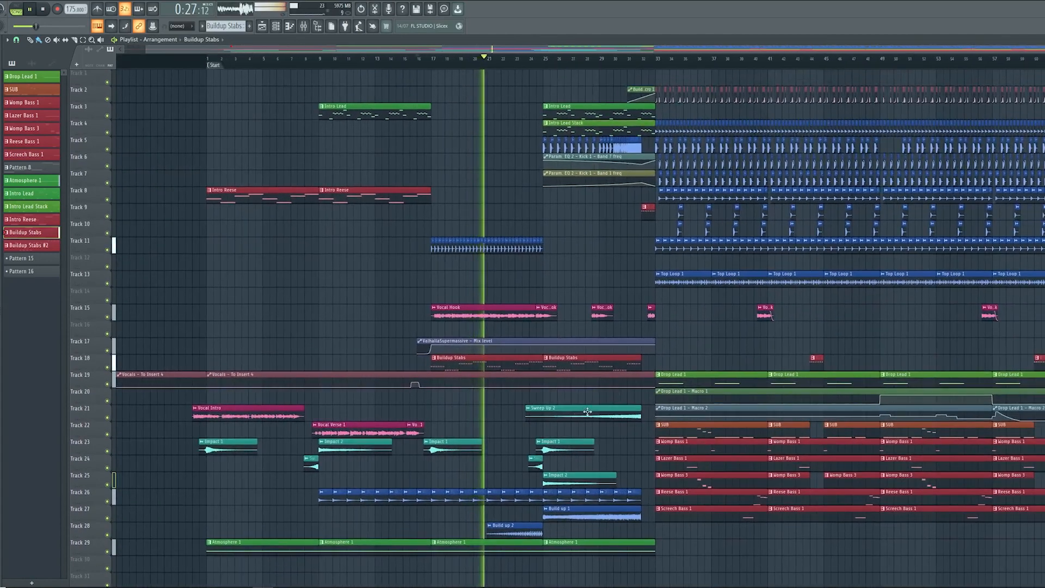
{"action": "scroll", "coordinate": [588, 408], "scroll_direction": "down", "scroll_amount": 1}
{"action": "scroll", "coordinate": [485, 430], "scroll_direction": "down", "scroll_amount": 3}
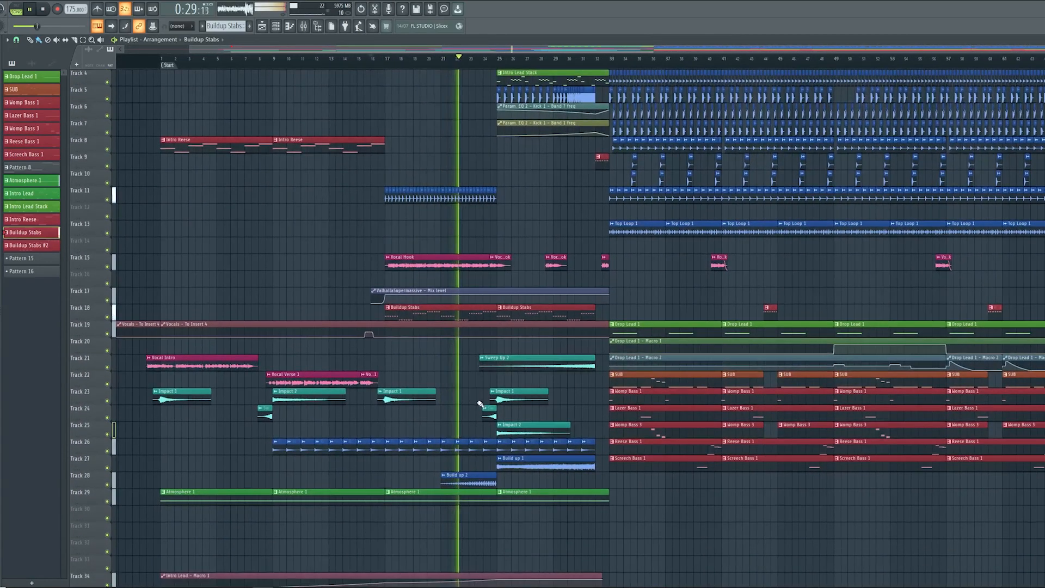
{"action": "scroll", "coordinate": [479, 409], "scroll_direction": "up", "scroll_amount": 3}
{"action": "scroll", "coordinate": [403, 390], "scroll_direction": "up", "scroll_amount": 1}
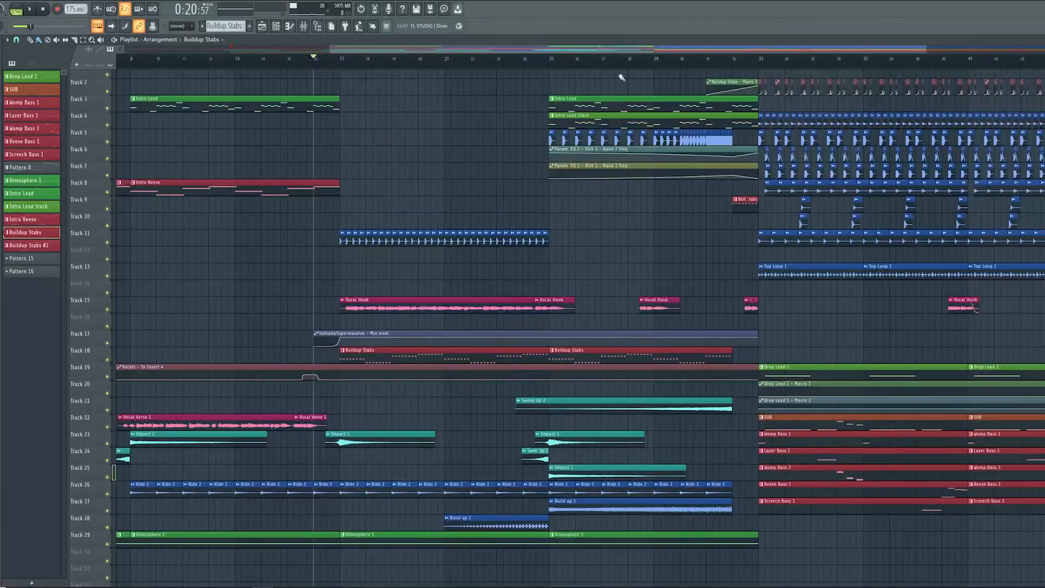
- Set the playback start to bar 25 and solo Tracks 5, 6 and 7, the buildup kick with its Param. EQ 2 automation
{"action": "scroll", "coordinate": [590, 240], "scroll_direction": "right", "scroll_amount": 3}
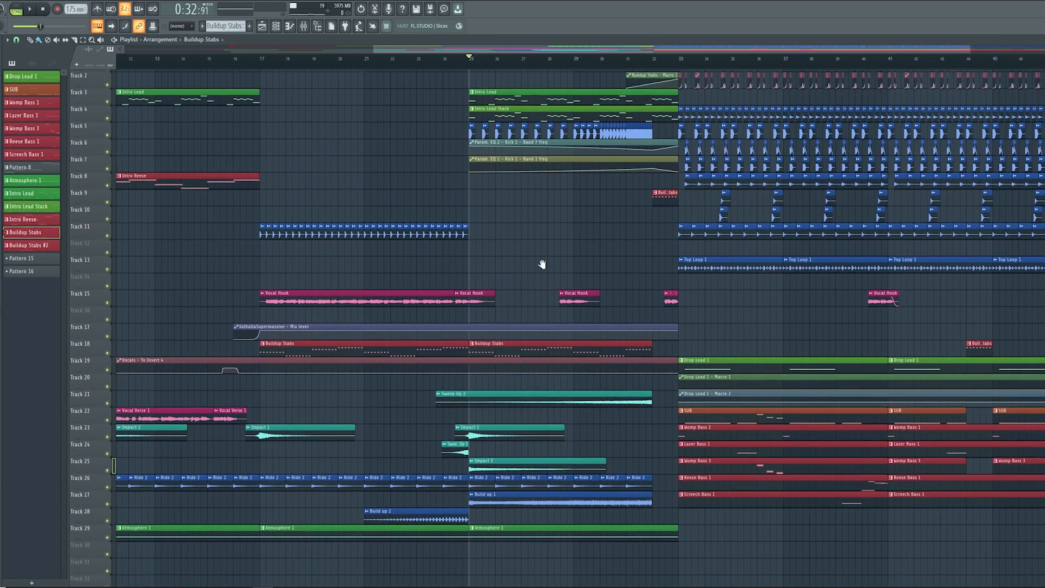
{"action": "left_click_drag", "start_coordinate": [542, 264], "coordinate": [534, 250]}
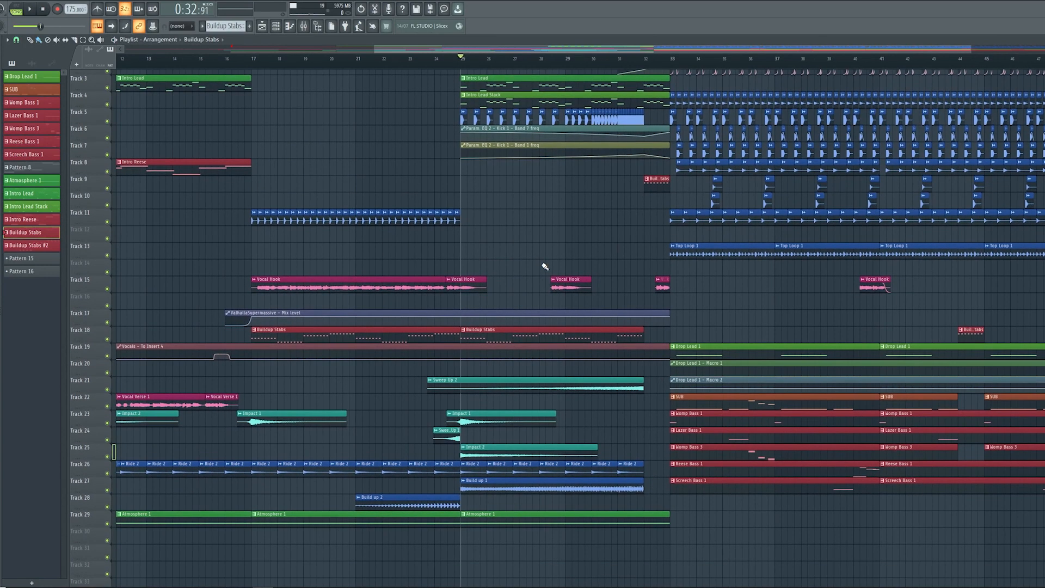
{"action": "scroll", "coordinate": [514, 273], "scroll_direction": "up", "scroll_amount": 3}
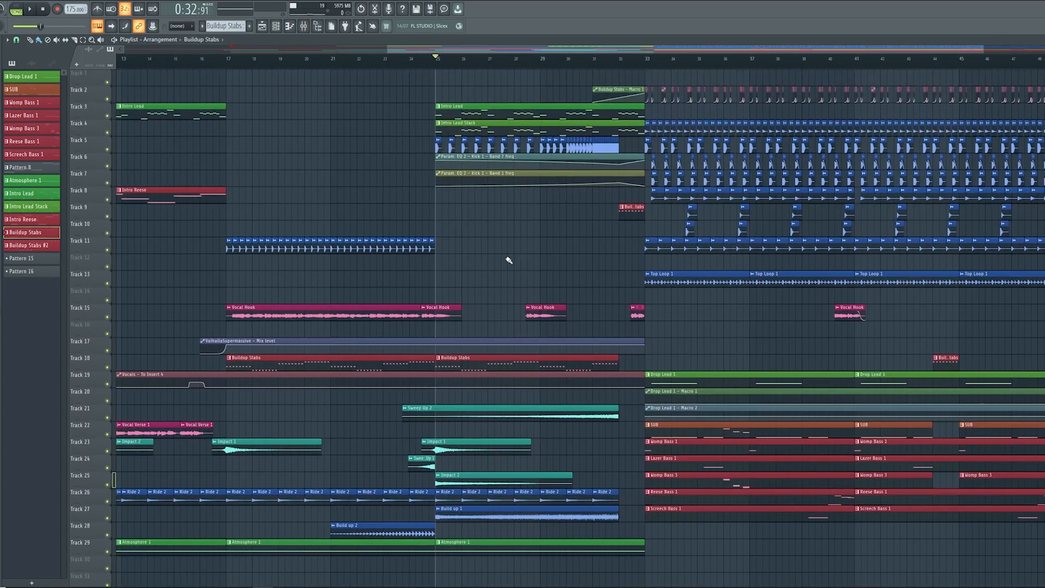
{"action": "left_click", "coordinate": [107, 149], "text": "ctrl"}
{"action": "left_click", "coordinate": [107, 166]}
{"action": "left_click", "coordinate": [107, 183]}
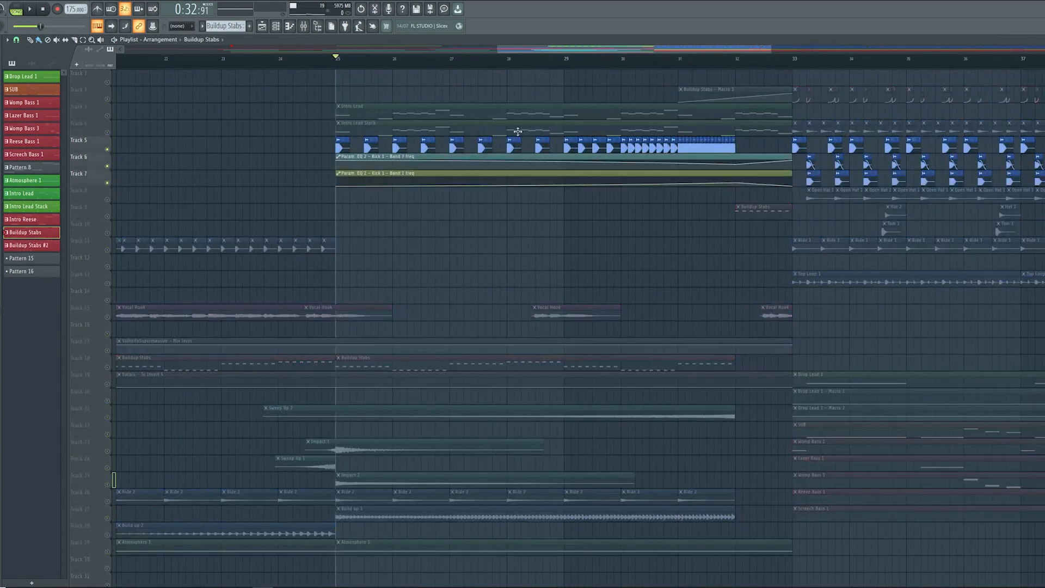
- Play back the soloed buildup kick and its EQ automation from bar 25
{"action": "left_click_drag", "start_coordinate": [627, 109], "coordinate": [508, 109]}
{"action": "scroll", "coordinate": [558, 130], "scroll_direction": "up", "scroll_amount": 3}
{"action": "scroll", "coordinate": [558, 155], "scroll_direction": "up", "scroll_amount": 1}
{"action": "left_click_drag", "start_coordinate": [598, 258], "coordinate": [704, 264]}
{"action": "scroll", "coordinate": [346, 109], "scroll_direction": "down", "scroll_amount": 3}
{"action": "left_click_drag", "start_coordinate": [270, 147], "coordinate": [445, 204]}
{"action": "left_click", "coordinate": [558, 71], "text": "ctrl"}
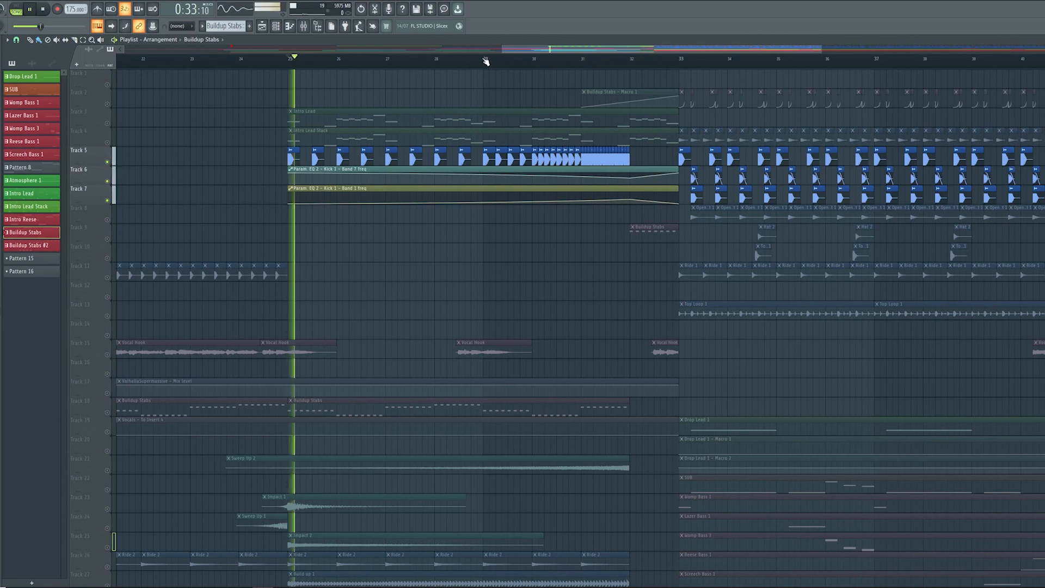
- Move the playback start to bar 29 and play the accelerating kick section
{"action": "left_click", "coordinate": [485, 61]}
{"action": "key", "text": "space"}
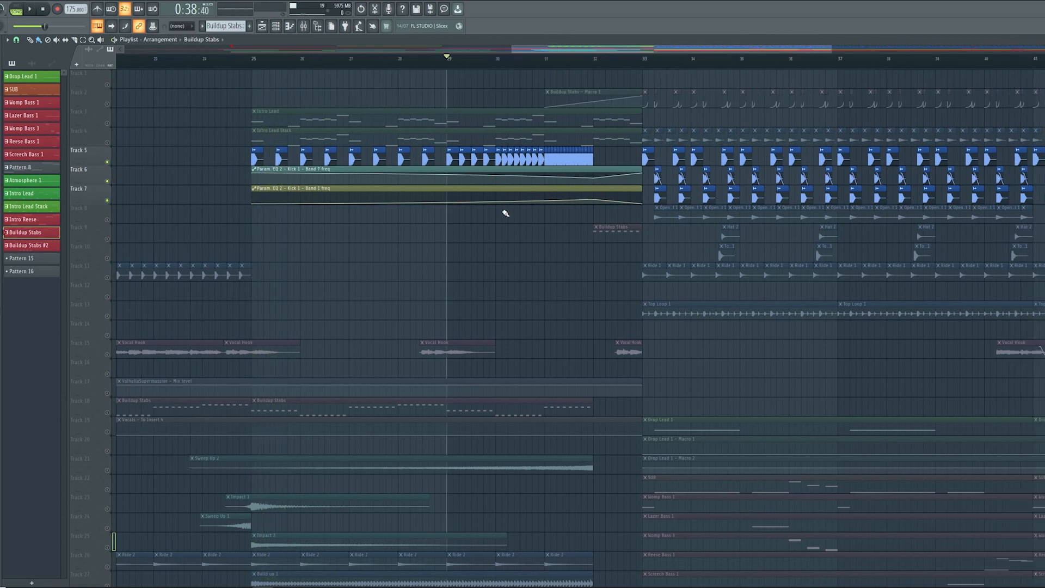
{"action": "key", "text": "space"}
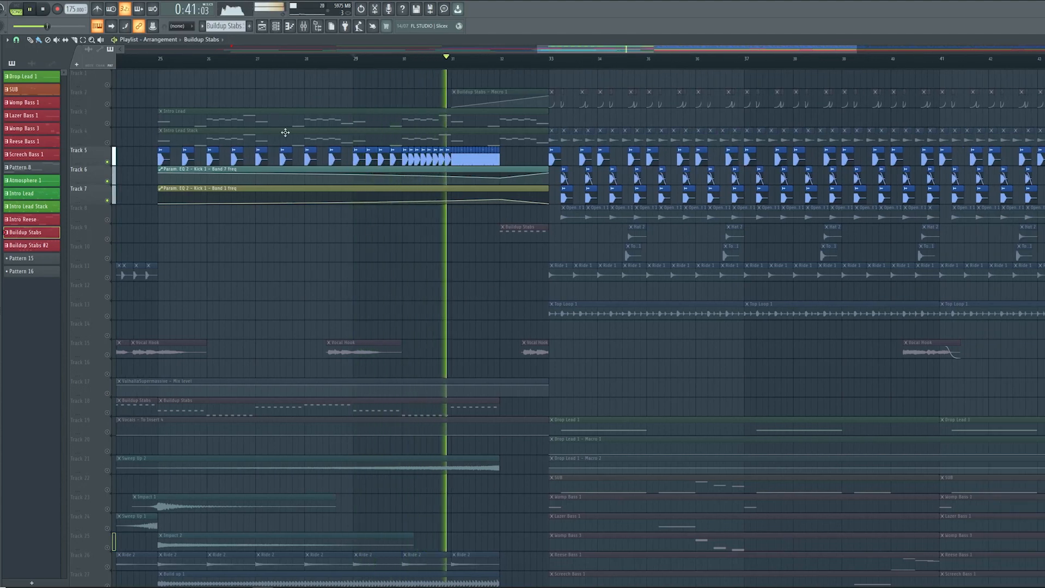
{"action": "key", "text": "space"}
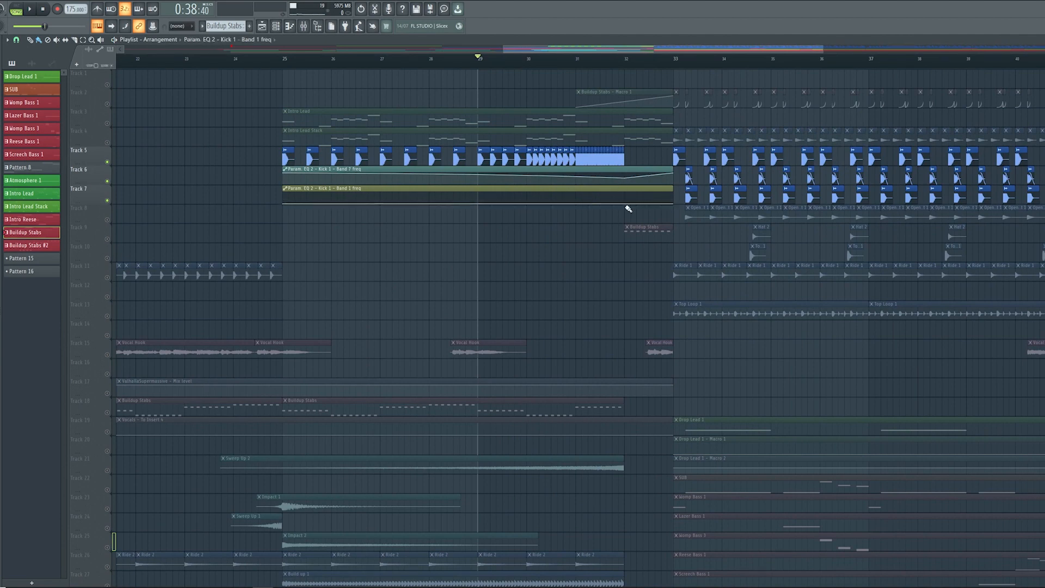
- Examine the last Kick 1 clips on Track 5 before bar 32 up close, selecting the final ones
{"action": "scroll", "coordinate": [625, 167], "scroll_direction": "up", "scroll_amount": 8}
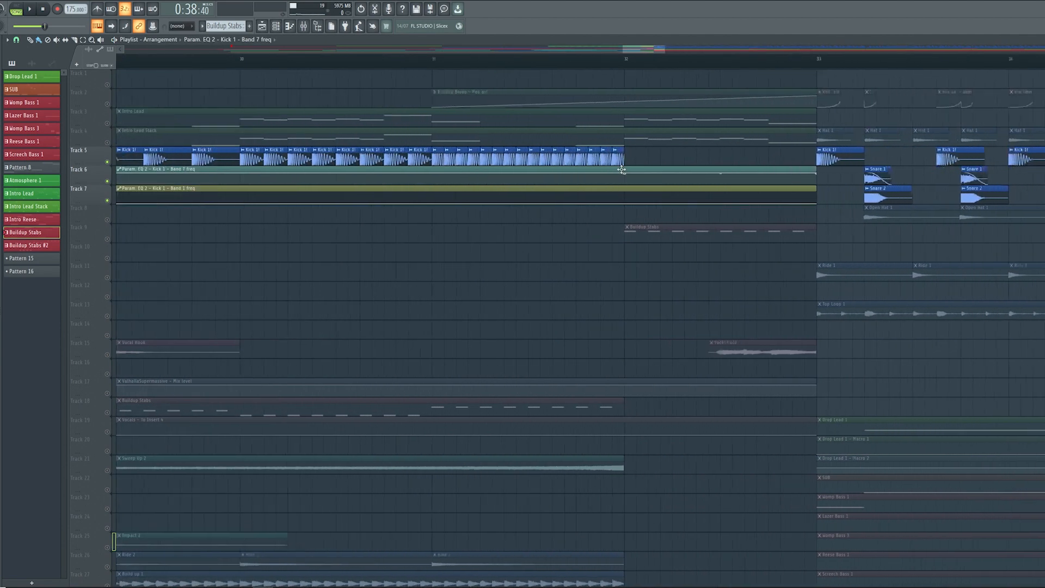
{"action": "scroll", "coordinate": [621, 161], "scroll_direction": "up", "scroll_amount": 3}
{"action": "scroll", "coordinate": [710, 198], "scroll_direction": "up", "scroll_amount": 4}
{"action": "left_click_drag", "start_coordinate": [740, 213], "coordinate": [704, 217]}
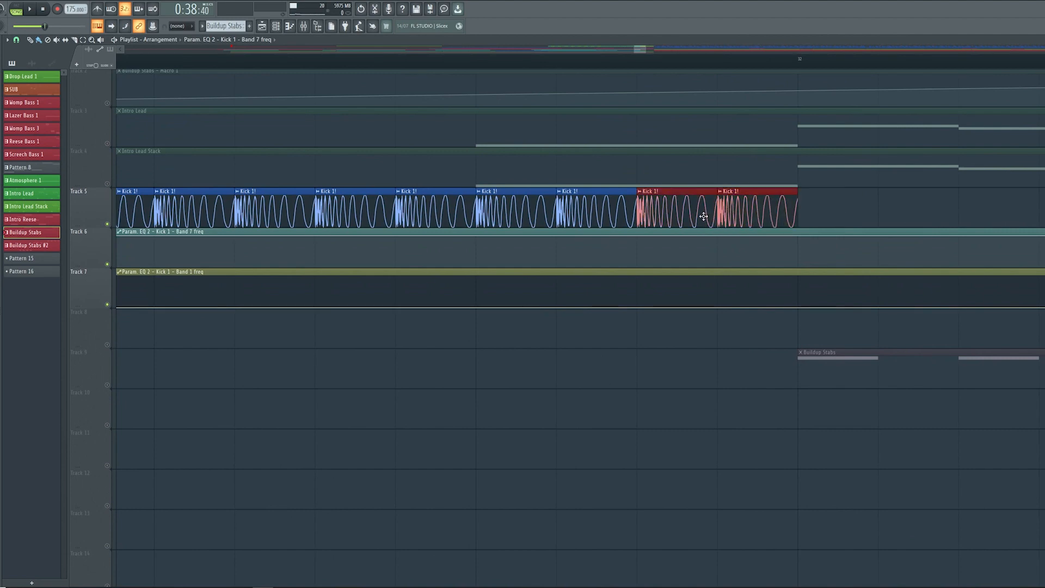
{"action": "scroll", "coordinate": [694, 180], "scroll_direction": "down", "scroll_amount": 5}
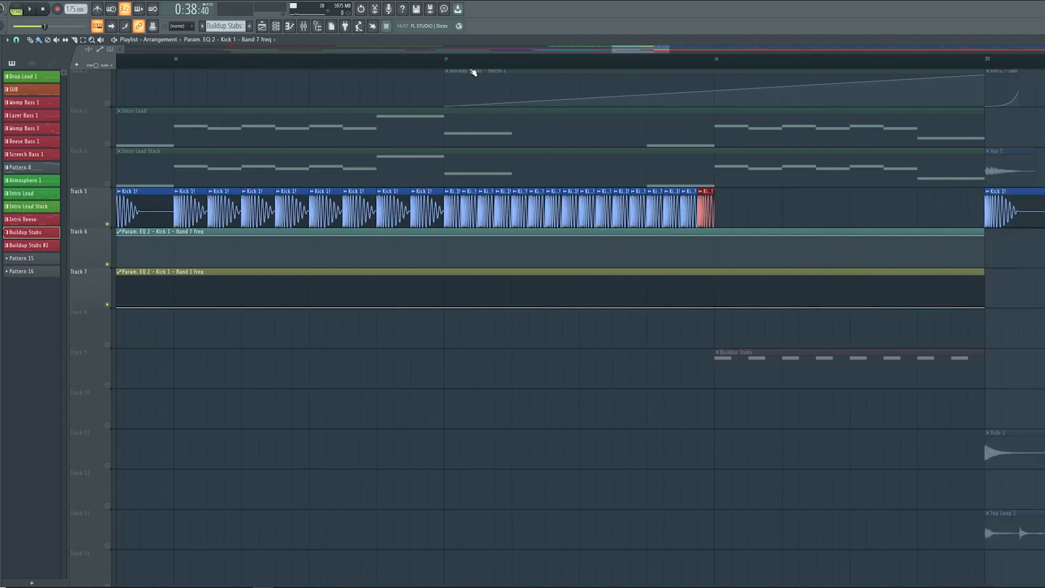
{"action": "scroll", "coordinate": [648, 198], "scroll_direction": "down", "scroll_amount": 3}
{"action": "scroll", "coordinate": [648, 198], "scroll_direction": "down", "scroll_amount": 4}
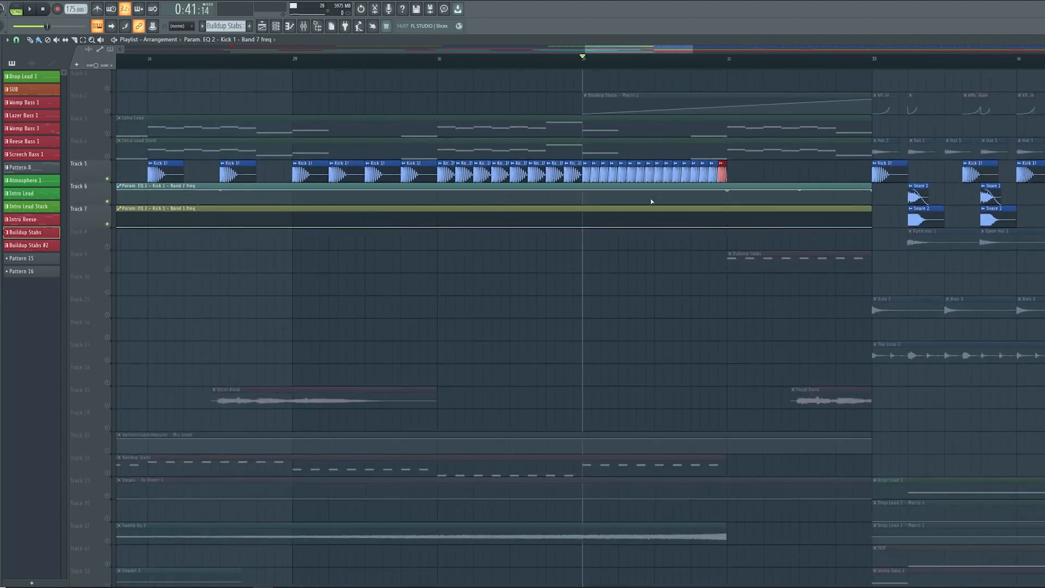
- Play the soloed kick roll from bar 31 and undo the kick clip selection
{"action": "key", "text": "space"}
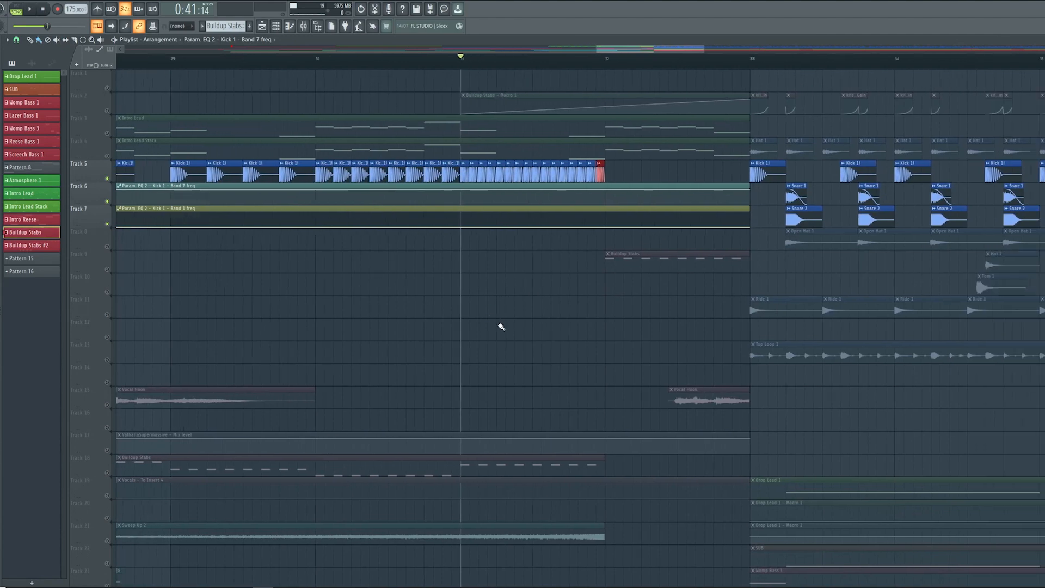
{"action": "key", "text": "space"}
{"action": "key", "text": "ctrl+z"}
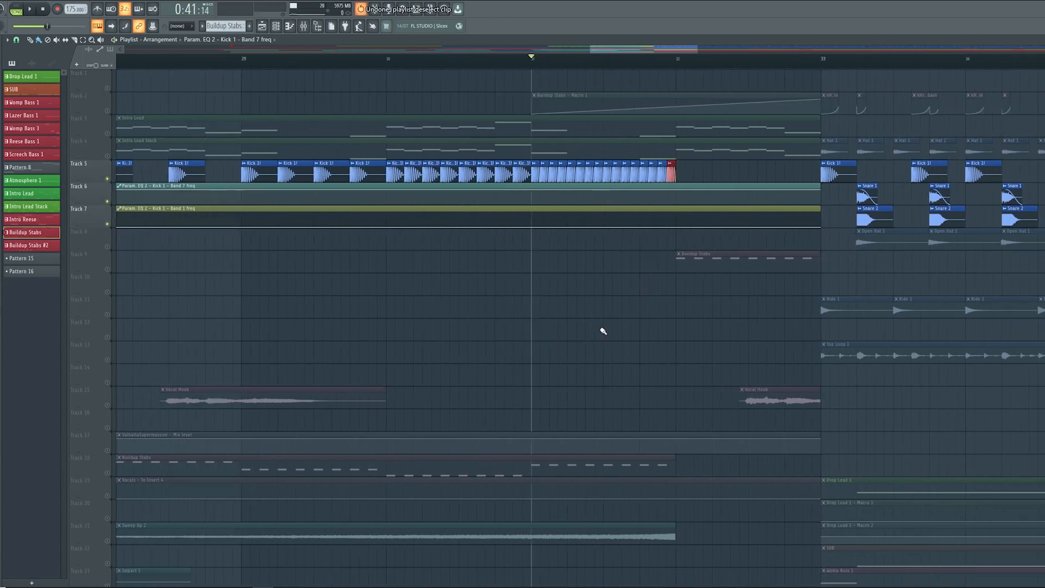
{"action": "scroll", "coordinate": [602, 269], "scroll_direction": "down", "scroll_amount": 3}
{"action": "key", "text": "space"}
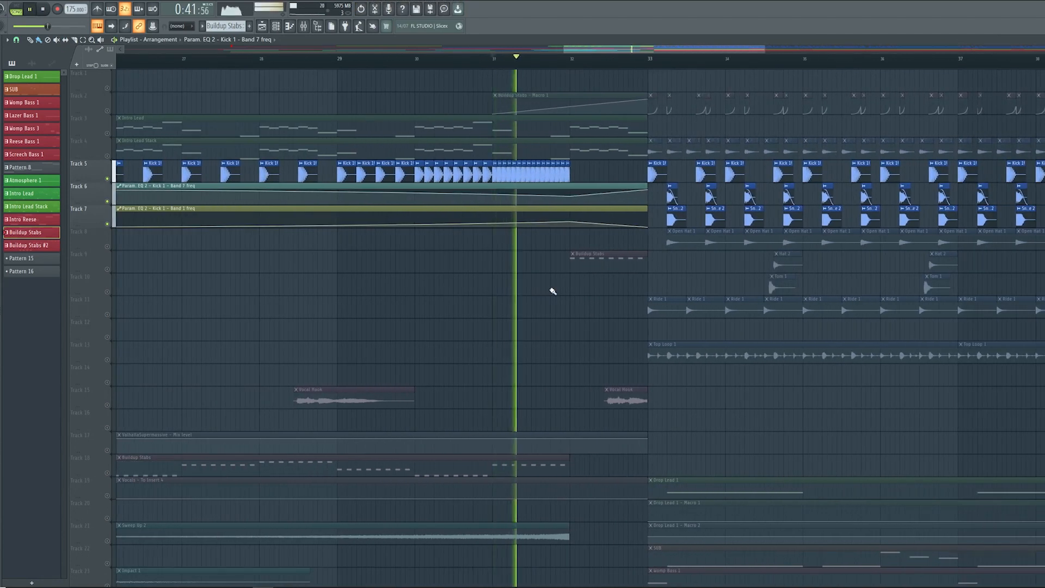
{"action": "key", "text": "space"}
{"action": "scroll", "coordinate": [586, 294], "scroll_direction": "down", "scroll_amount": 5}
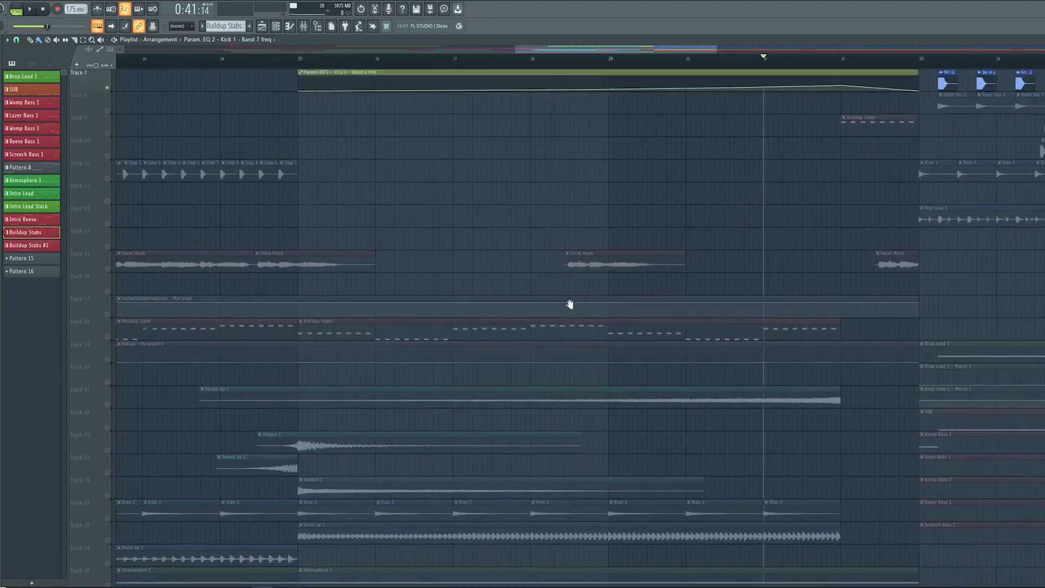
- Solo the Vocal Hook track (Track 15) and play it from just before bar 25
{"action": "scroll", "coordinate": [541, 294], "scroll_direction": "up", "scroll_amount": 3}
{"action": "left_click", "coordinate": [120, 326]}
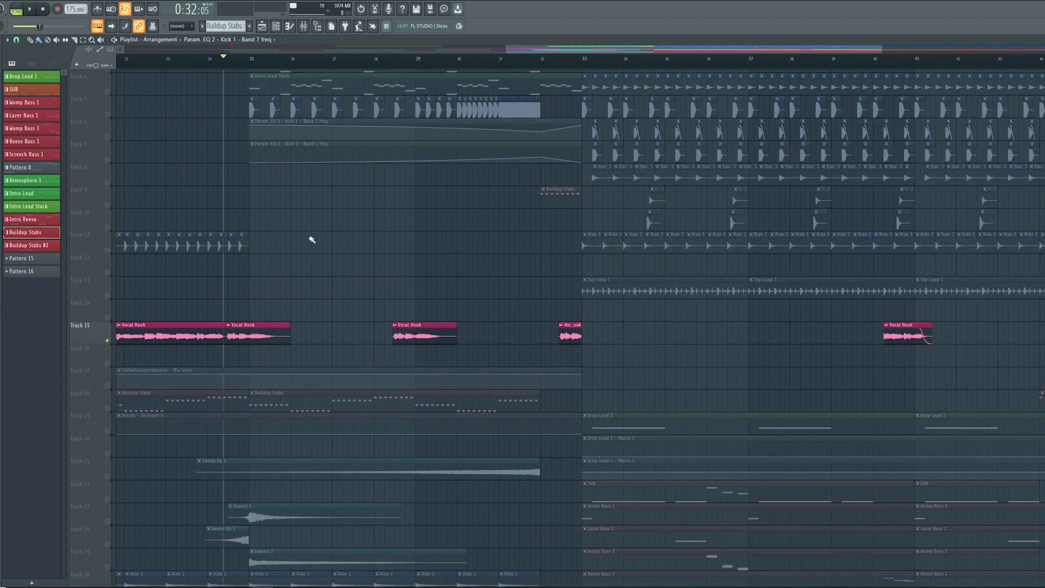
{"action": "left_click_drag", "start_coordinate": [298, 211], "coordinate": [431, 301]}
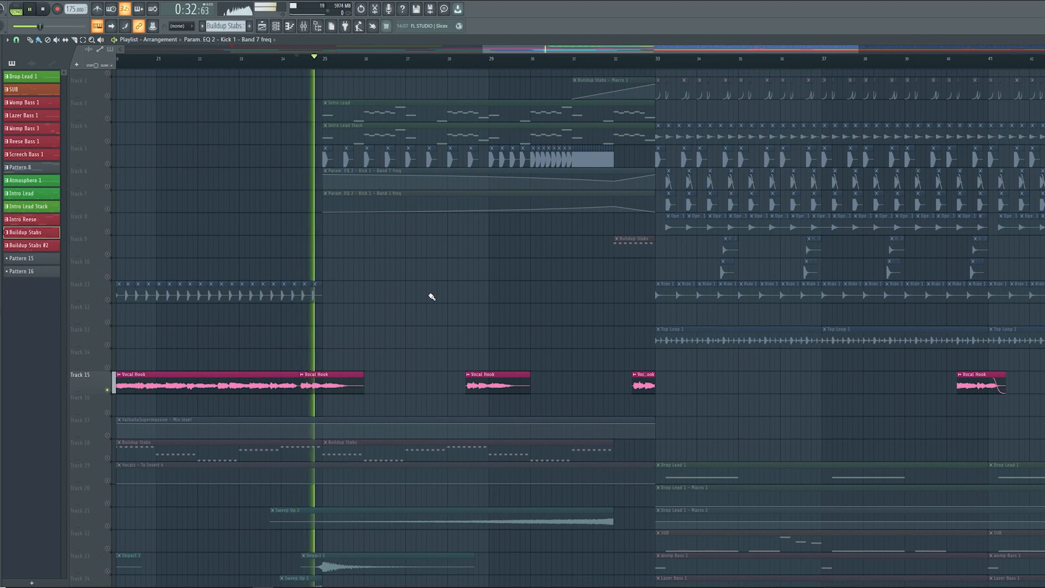
{"action": "key", "text": "space"}
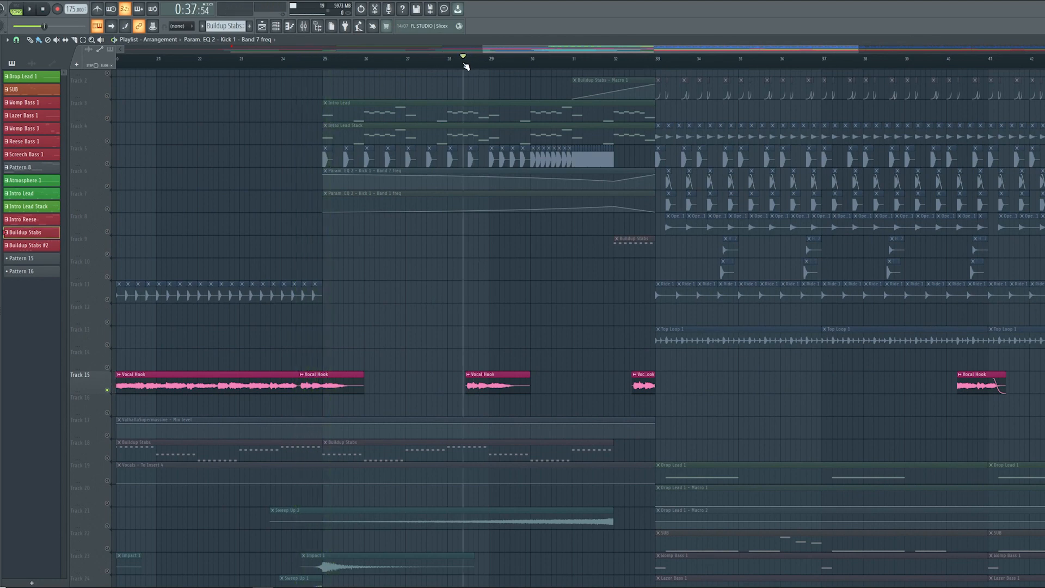
- Play the later soloed Vocal Hook clip from between bars 28 and 29
{"action": "left_click_drag", "start_coordinate": [482, 250], "coordinate": [520, 345]}
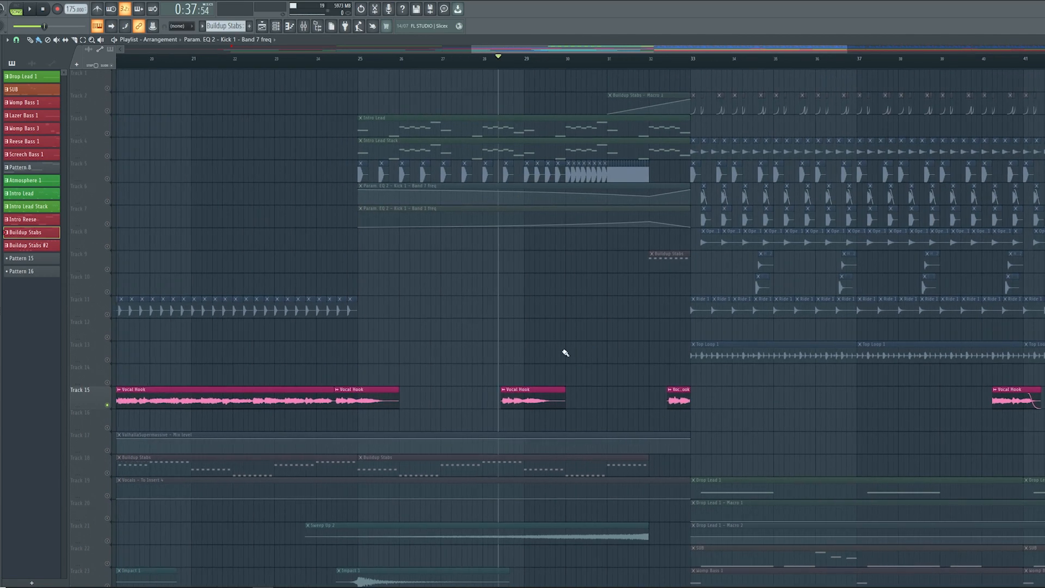
{"action": "mouse_move", "coordinate": [579, 359]}
{"action": "left_mouse_down"}
{"action": "mouse_move", "coordinate": [615, 361]}
{"action": "mouse_move", "coordinate": [584, 378]}
{"action": "left_mouse_up"}
{"action": "key", "text": "space"}
{"action": "left_click_drag", "start_coordinate": [600, 332], "coordinate": [552, 367]}
{"action": "key", "text": "space"}
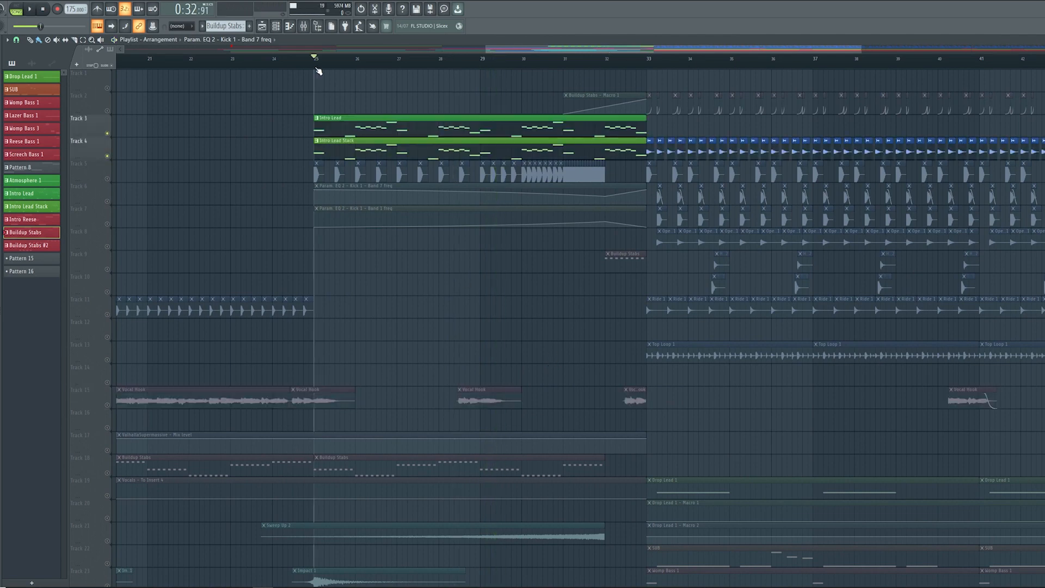
- Play the soloed Intro Lead and Intro Lead Stack clips together from bar 25
{"action": "scroll", "coordinate": [428, 198], "scroll_direction": "up", "scroll_amount": 2}
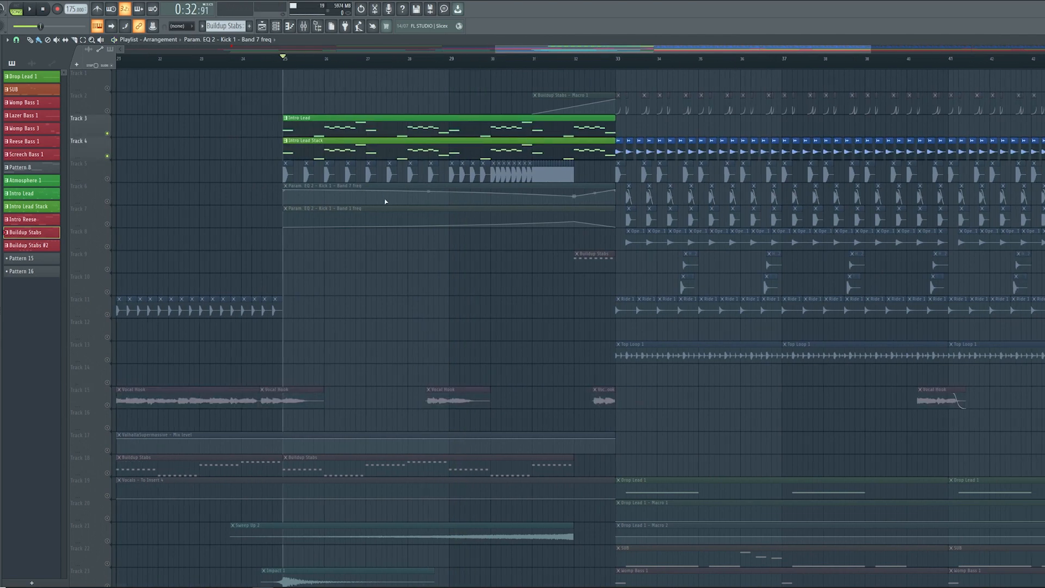
{"action": "key", "text": "space"}
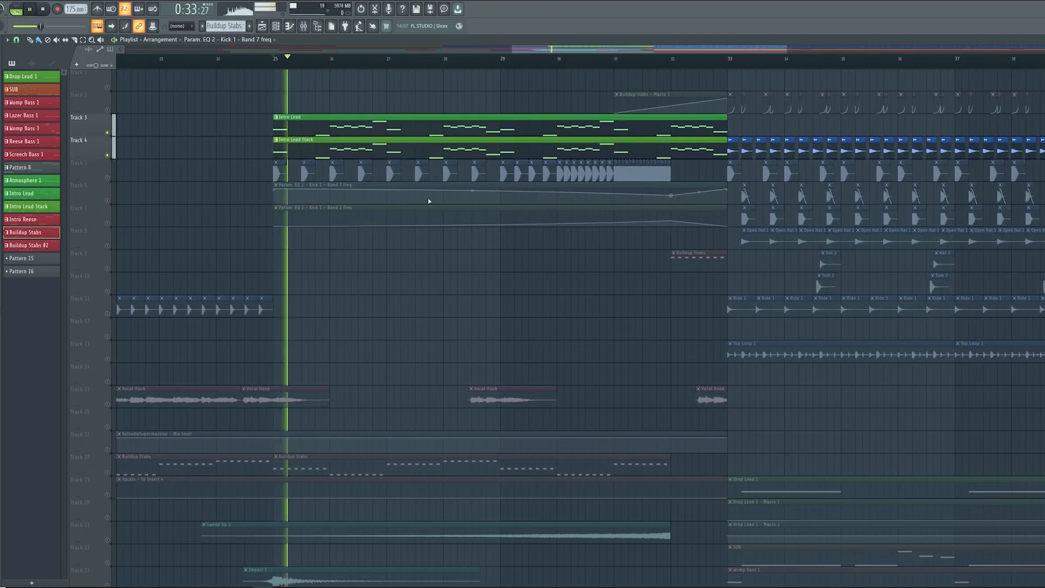
{"action": "key", "text": "space"}
- Open the Intro Lead Stack's Serum patch, examine its LD Dirty Saw 3 oscillator settings, and close it
{"action": "left_click", "coordinate": [283, 27]}
{"action": "left_click", "coordinate": [567, 244]}
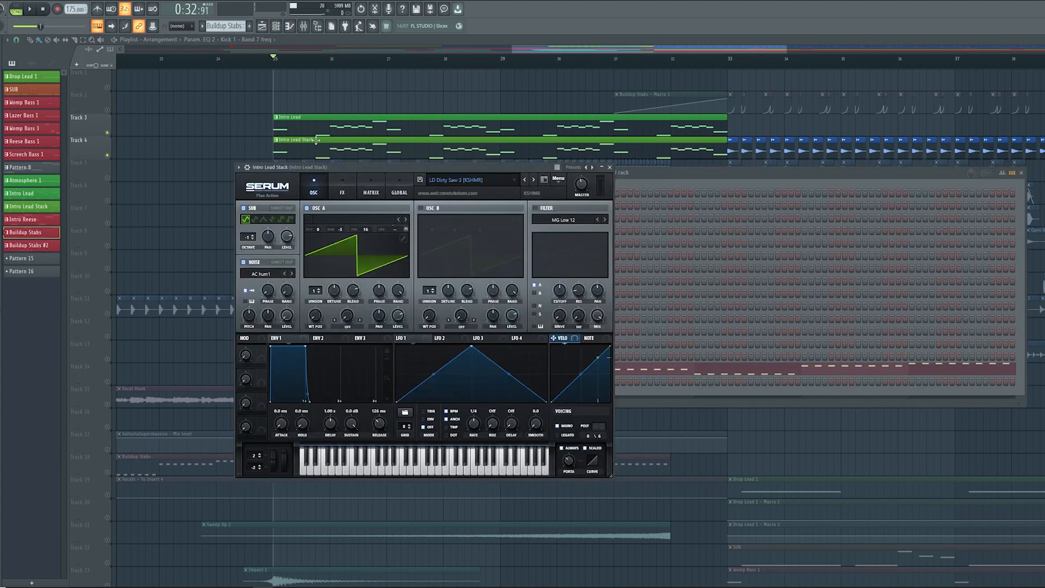
{"action": "left_click_drag", "start_coordinate": [361, 166], "coordinate": [450, 194]}
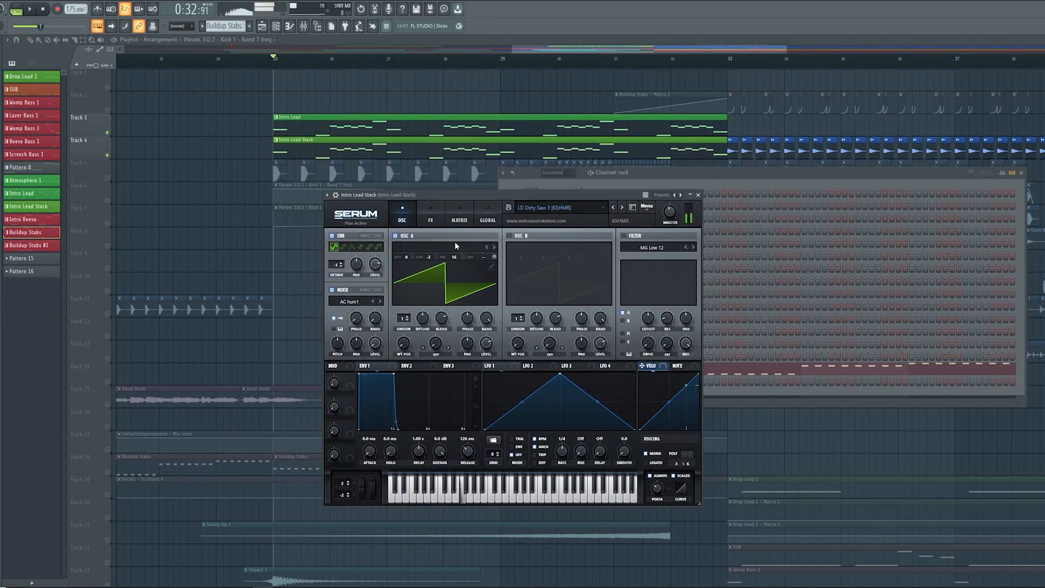
{"action": "left_click", "coordinate": [698, 194]}
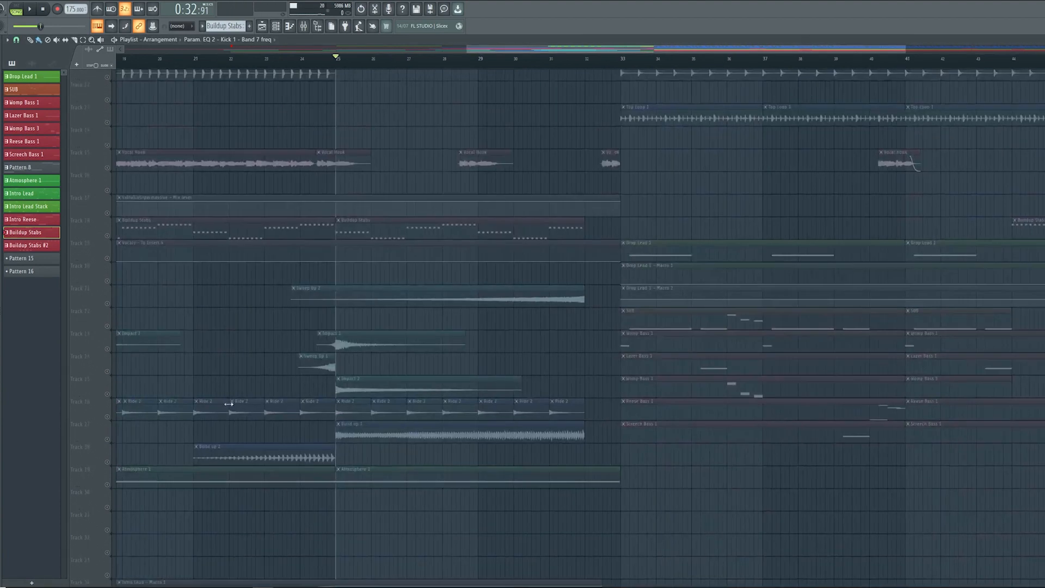
- Solo the sweep and impact effects on Tracks 21, 23, 24 and 25
{"action": "left_click", "coordinate": [108, 349]}
{"action": "left_click", "coordinate": [107, 372]}
{"action": "left_click", "coordinate": [107, 394]}
{"action": "left_click", "coordinate": [107, 304]}
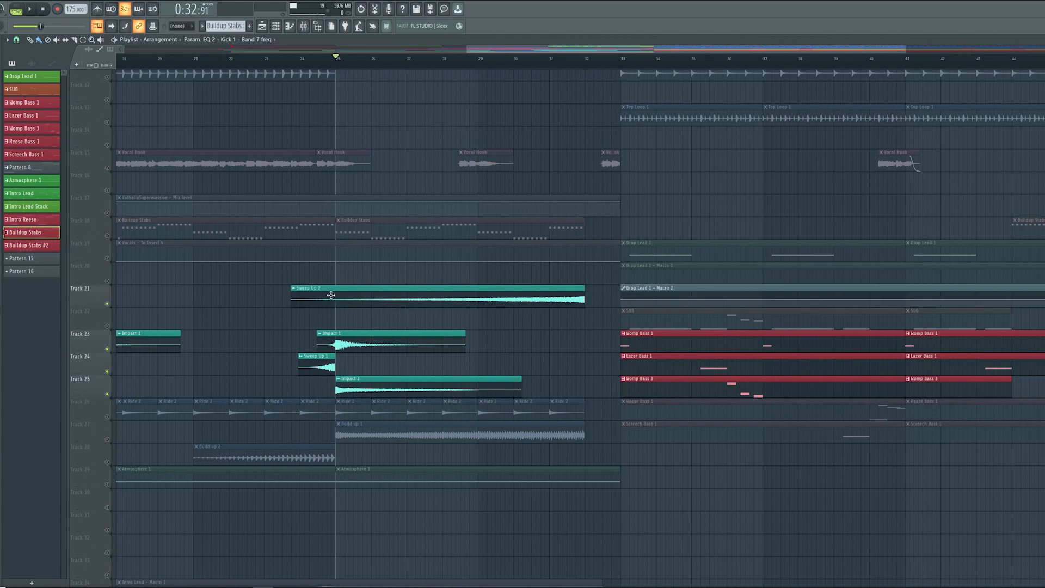
- Play the soloed sweeps and impacts from shortly before bar 25 through the buildup
{"action": "scroll", "coordinate": [386, 315], "scroll_direction": "up", "scroll_amount": 2}
{"action": "scroll", "coordinate": [397, 319], "scroll_direction": "down", "scroll_amount": 2}
{"action": "left_click", "coordinate": [312, 59]}
{"action": "key", "text": "space"}
{"action": "left_click_drag", "start_coordinate": [434, 205], "coordinate": [495, 179]}
{"action": "left_click_drag", "start_coordinate": [473, 401], "coordinate": [483, 271]}
{"action": "scroll", "coordinate": [510, 271], "scroll_direction": "up", "scroll_amount": 3}
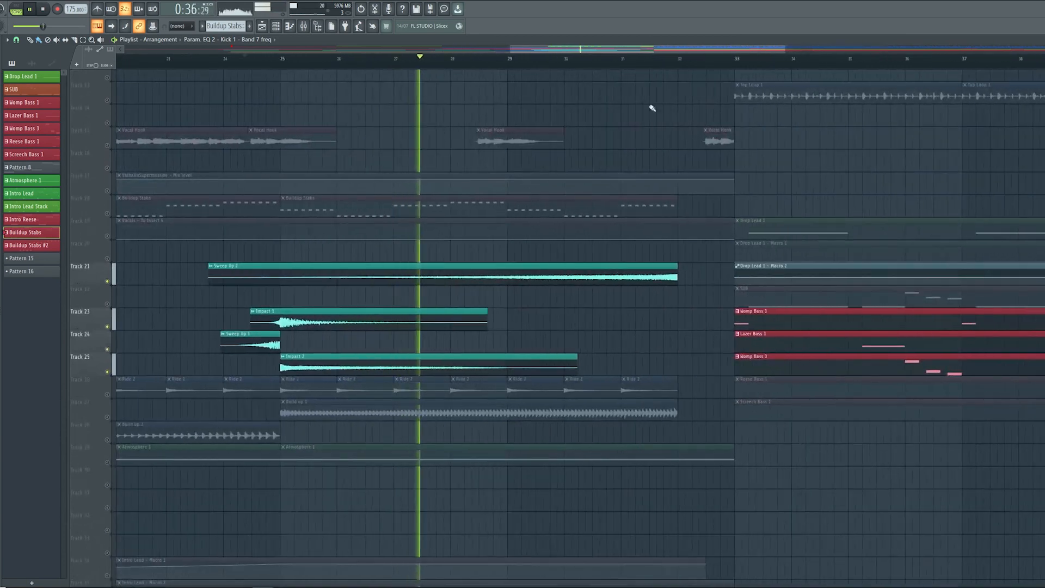
{"action": "left_click_drag", "start_coordinate": [625, 103], "coordinate": [665, 338]}
{"action": "key", "text": "space"}
{"action": "left_click_drag", "start_coordinate": [590, 366], "coordinate": [549, 347]}
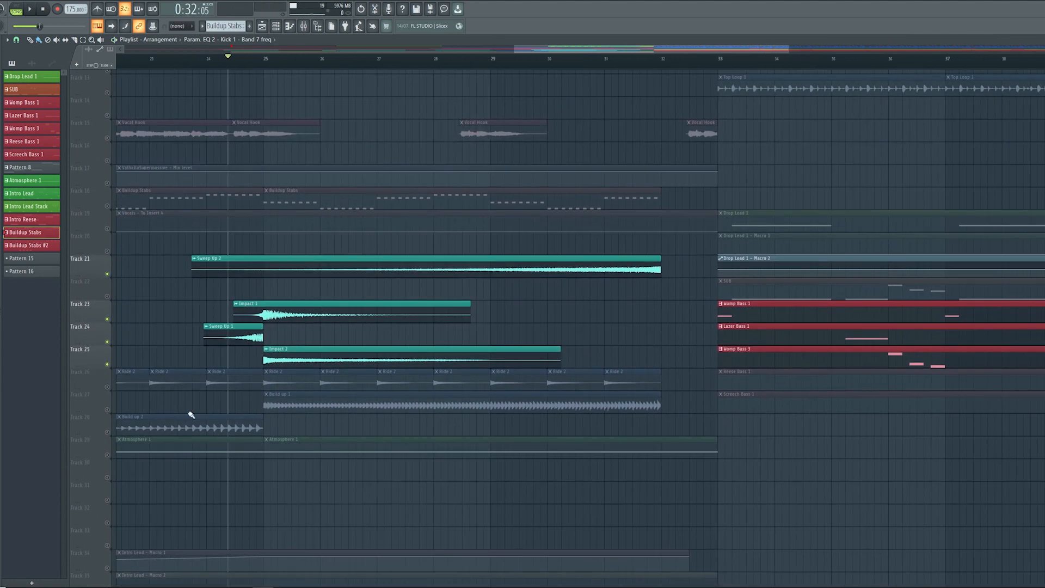
- Solo the Build up 1 clip on Track 27 and play it, skipping ahead to bar 31
{"action": "left_click", "coordinate": [111, 412]}
{"action": "key", "text": "space"}
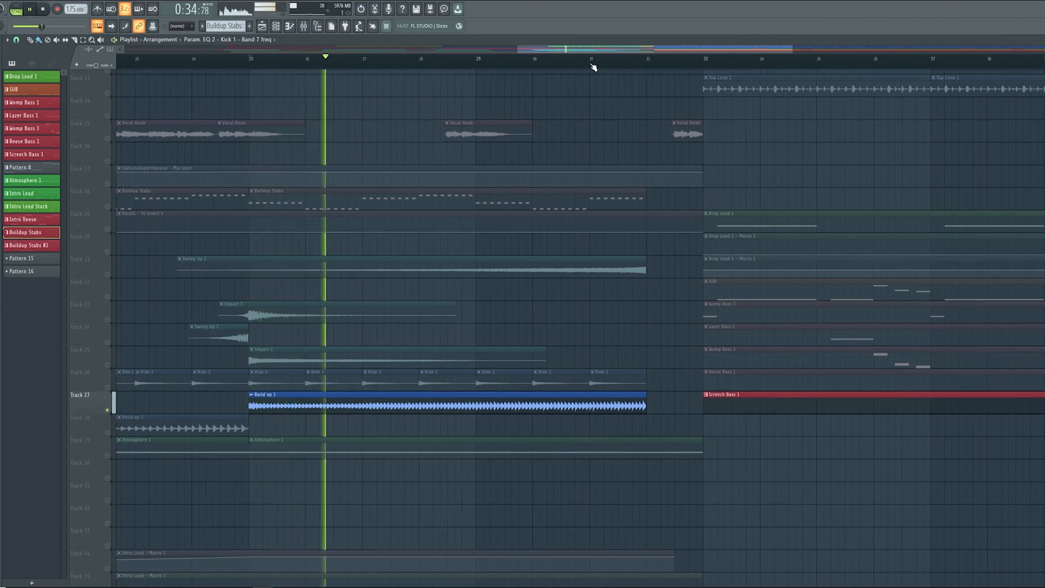
{"action": "left_click", "coordinate": [592, 64]}
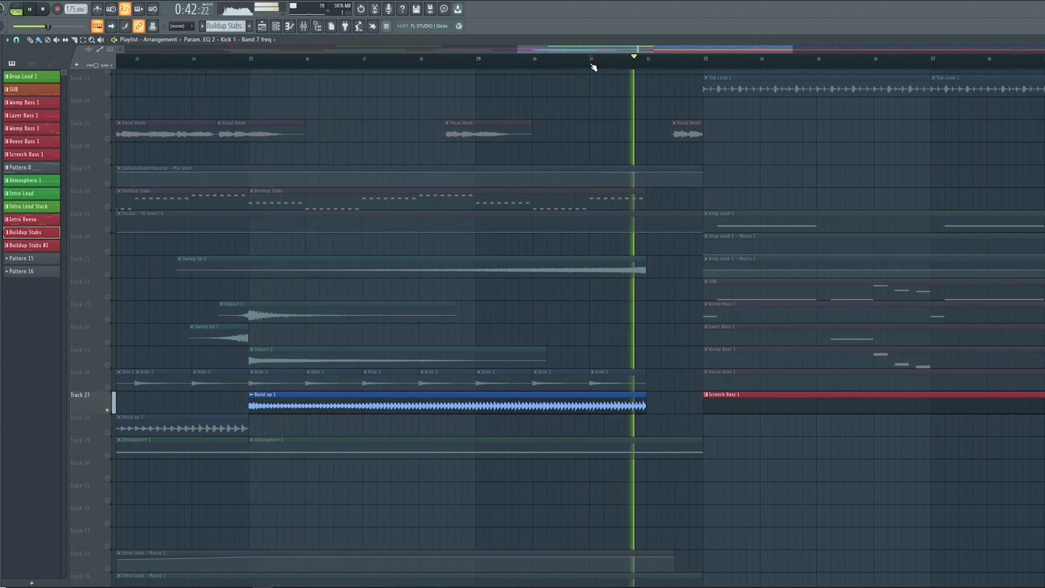
{"action": "scroll", "coordinate": [263, 117], "scroll_direction": "down", "scroll_amount": 3}
{"action": "scroll", "coordinate": [339, 256], "scroll_direction": "up", "scroll_amount": 6}
{"action": "key", "text": "space"}
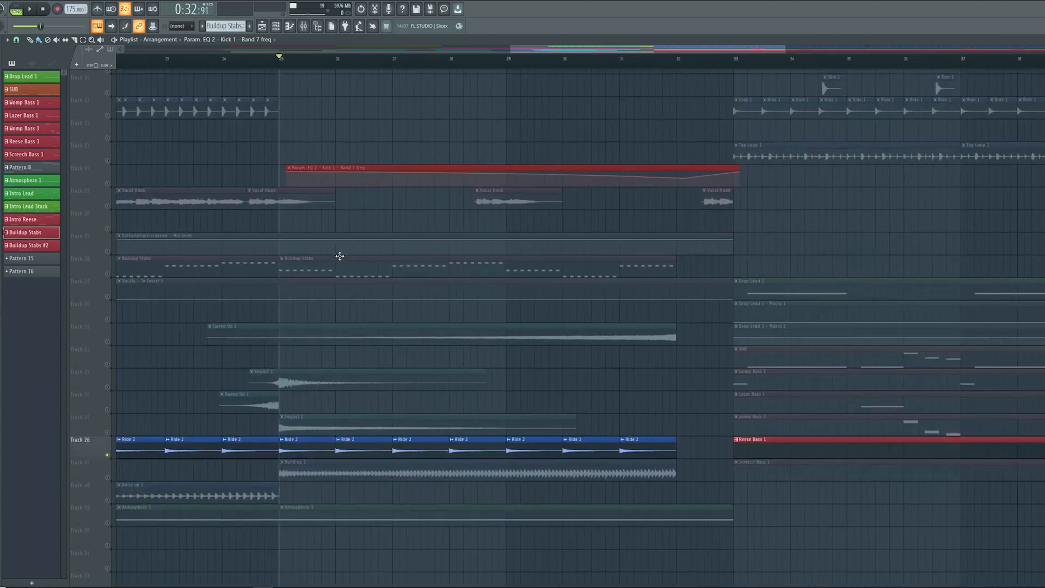
- Play the soloed Ride 2 clips on Track 26 from bar 25
{"action": "key", "text": "space"}
{"action": "scroll", "coordinate": [502, 361], "scroll_direction": "down", "scroll_amount": 3, "text": "ctrl"}
{"action": "scroll", "coordinate": [501, 361], "scroll_direction": "down", "scroll_amount": 2, "text": "alt"}
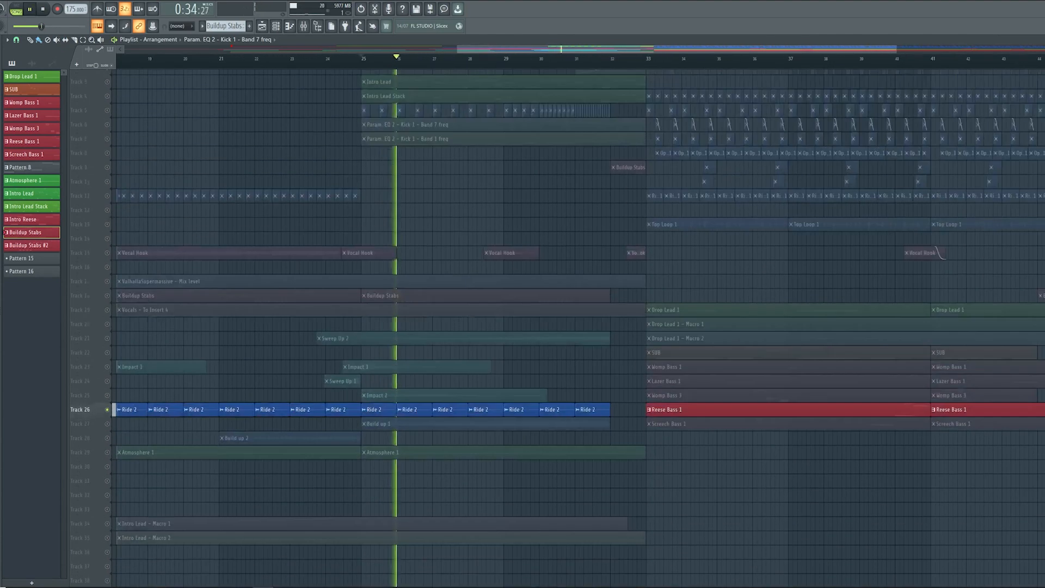
- Play the full buildup with all tracks active from bar 21 up to the drop
{"action": "scroll", "coordinate": [488, 392], "scroll_direction": "up", "scroll_amount": 2, "text": "alt"}
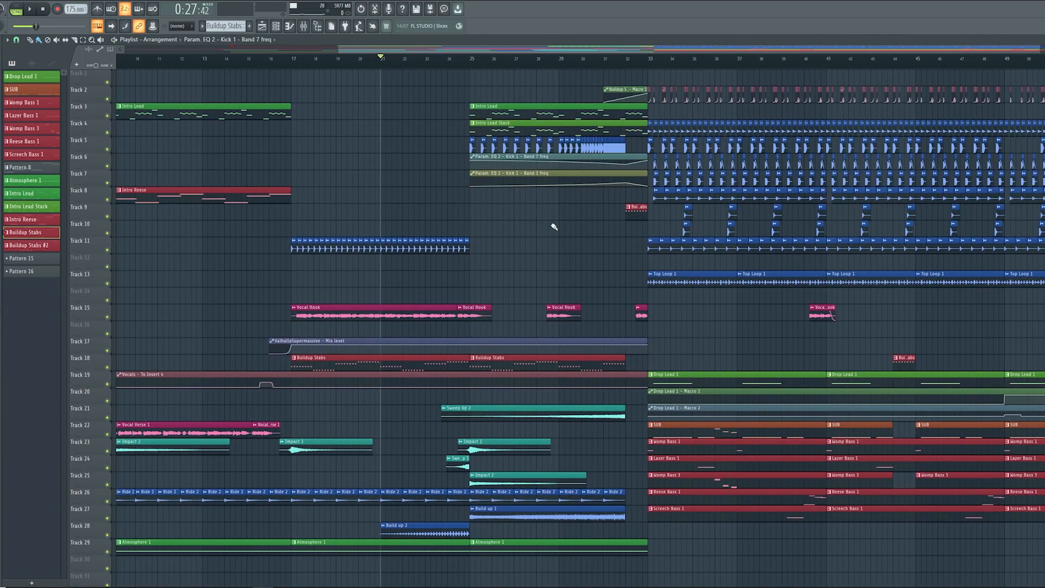
{"action": "key", "text": "space"}
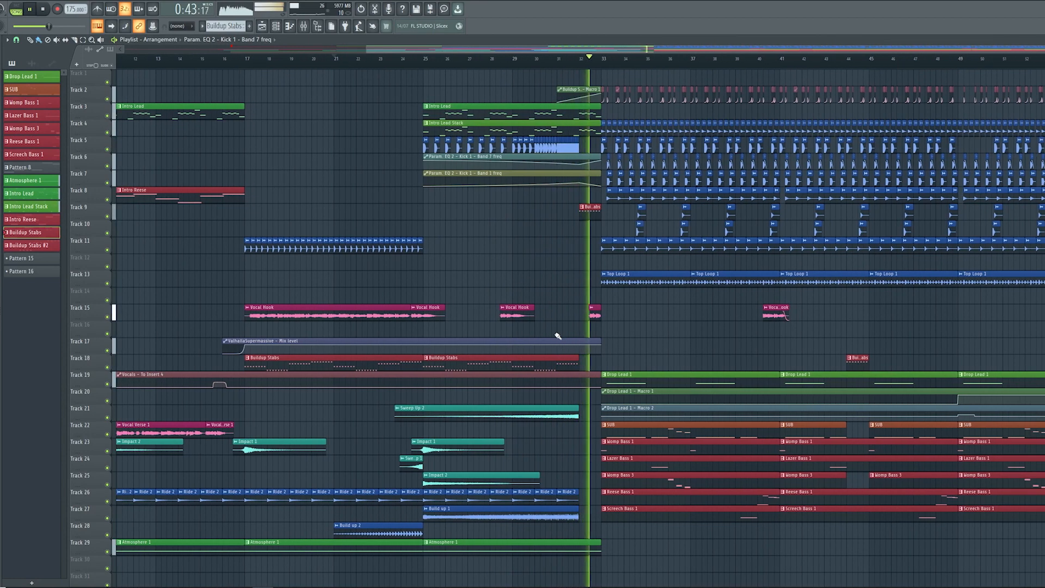
{"action": "key", "text": "space"}
- Examine the end of the buildup up close and move the playback start to bar 31, where the Buildup Stabs Macro 1 automation begins
{"action": "scroll", "coordinate": [586, 312], "scroll_direction": "up", "scroll_amount": 4}
{"action": "left_click_drag", "start_coordinate": [616, 263], "coordinate": [572, 218]}
{"action": "left_click", "coordinate": [591, 65]}
{"action": "left_click", "coordinate": [473, 64]}
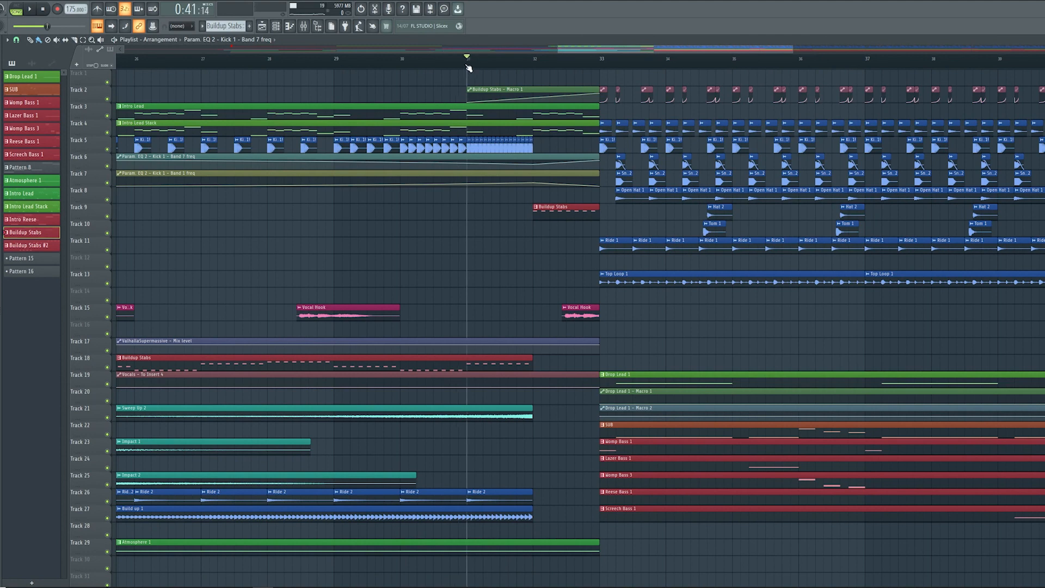
- Open the Buildup Stabs Serum patch and examine the Macro 1 assignment on its effects EQ frequency
{"action": "left_click", "coordinate": [281, 28]}
{"action": "left_click", "coordinate": [561, 369]}
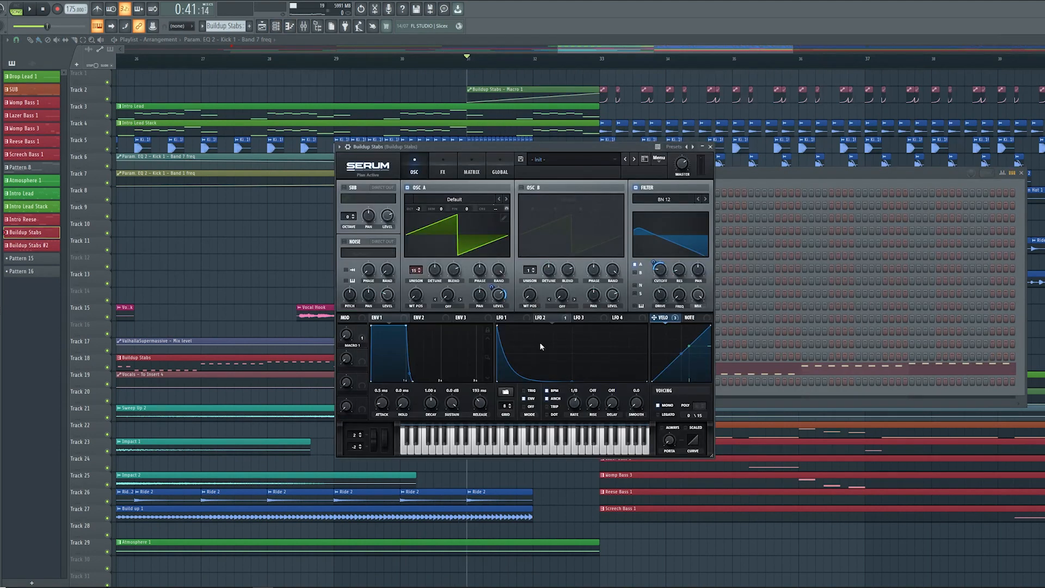
{"action": "left_click", "coordinate": [444, 172]}
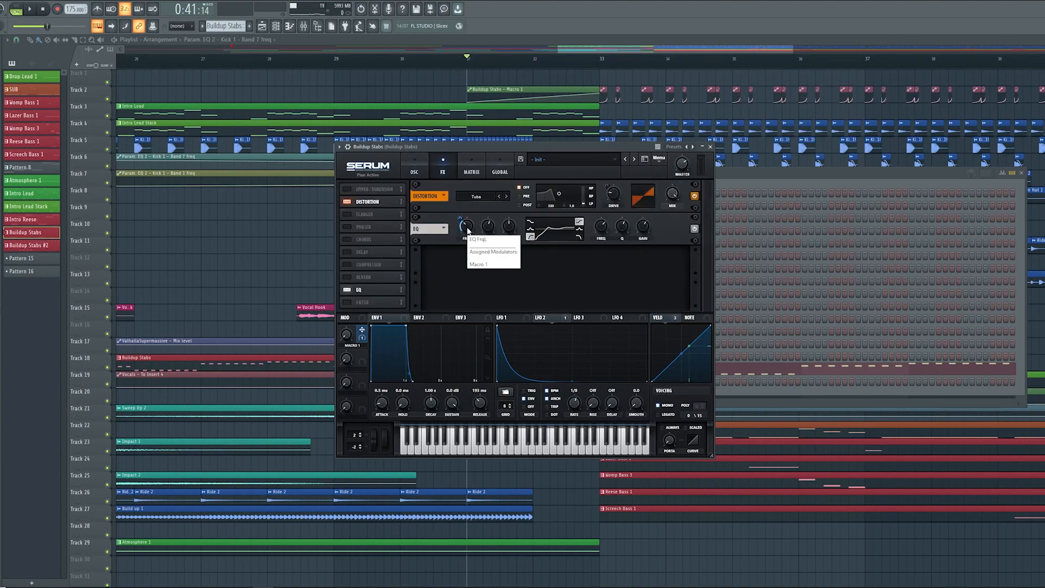
{"action": "left_click_drag", "start_coordinate": [465, 260], "coordinate": [464, 216]}
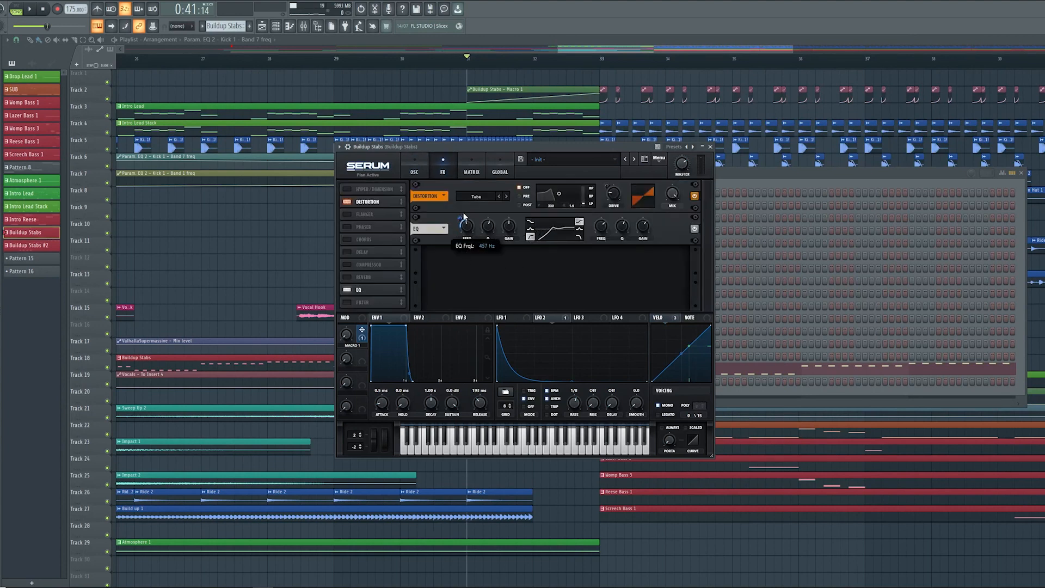
- Solo the Buildup Stabs tracks with their Macro 1 automation, play them from bar 30, and reactivate all tracks
{"action": "left_click_drag", "start_coordinate": [234, 322], "coordinate": [214, 321]}
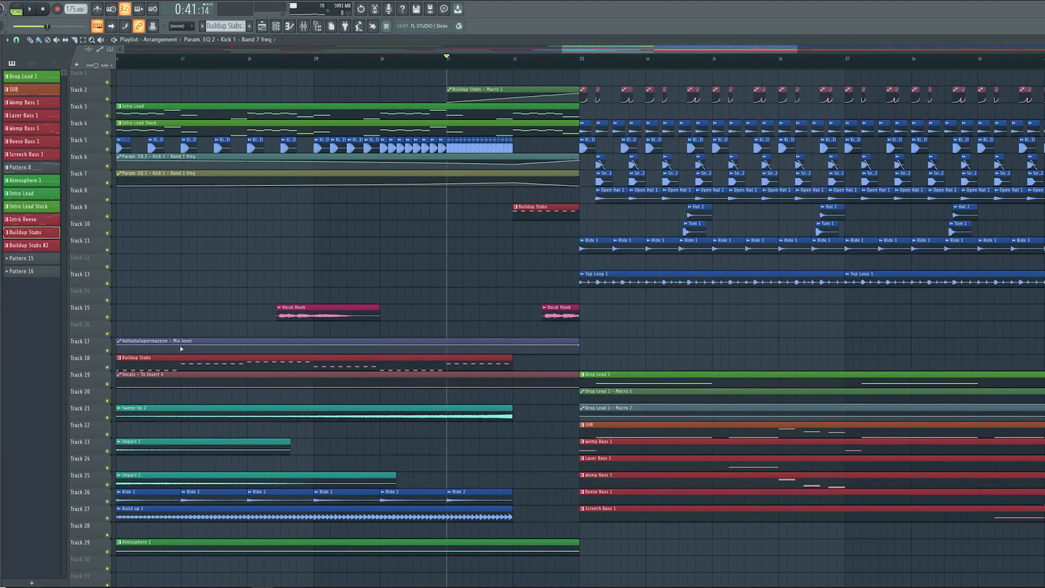
{"action": "left_click", "coordinate": [108, 368], "text": "ctrl"}
{"action": "left_click", "coordinate": [107, 99]}
{"action": "key", "text": "space"}
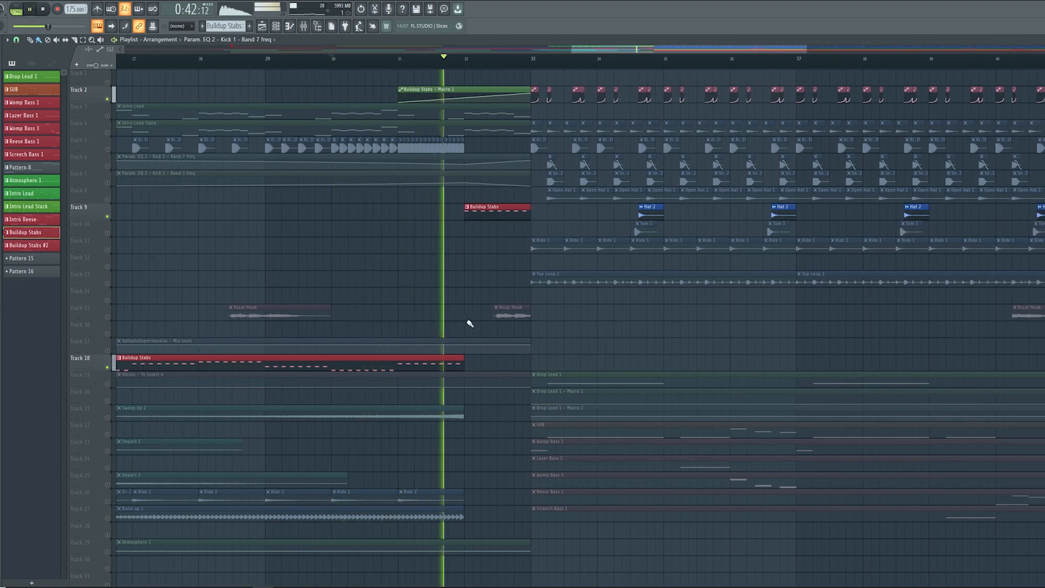
{"action": "key", "text": "space"}
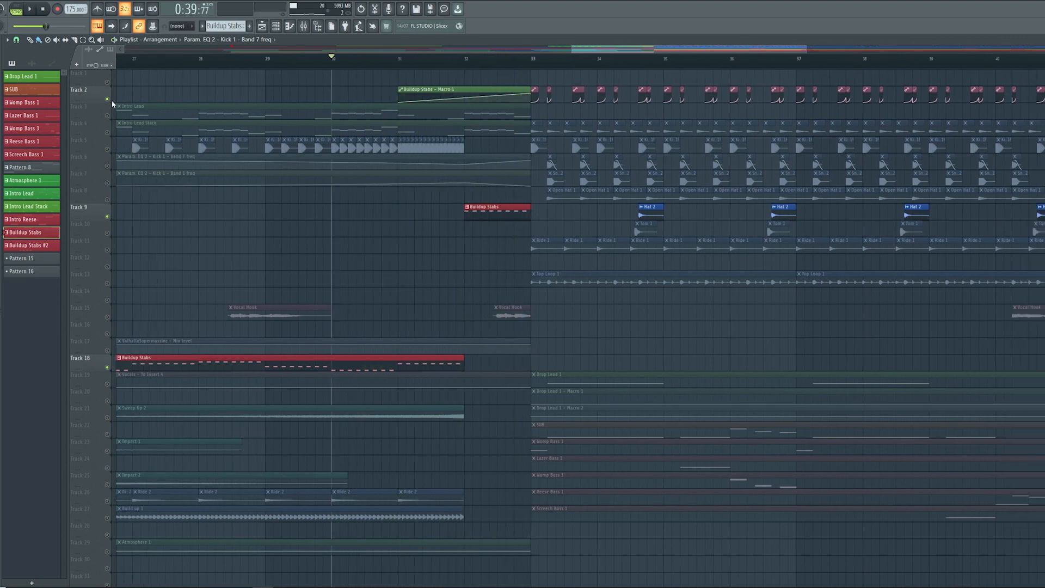
{"action": "right_click", "coordinate": [109, 99]}
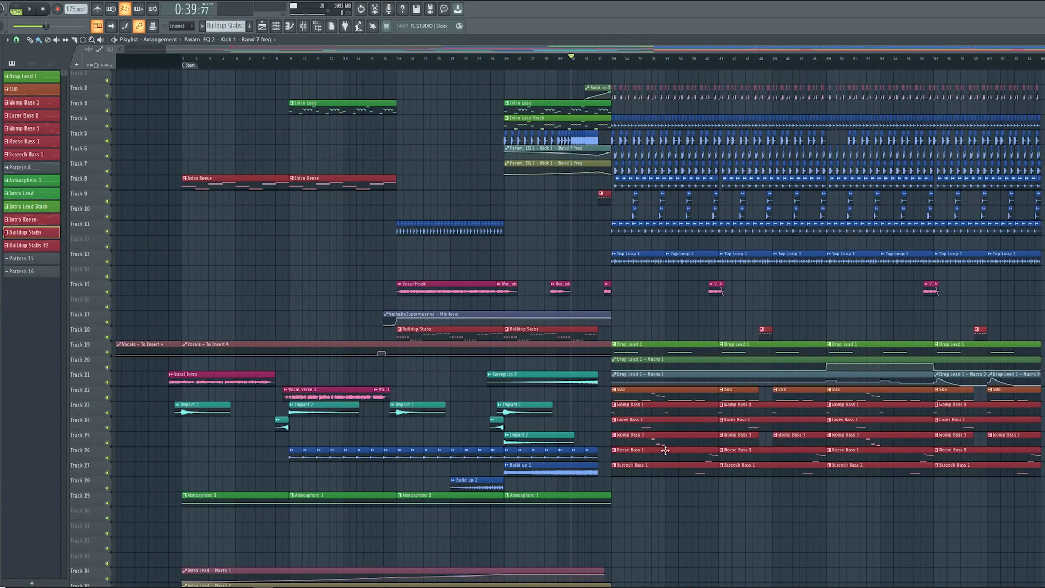